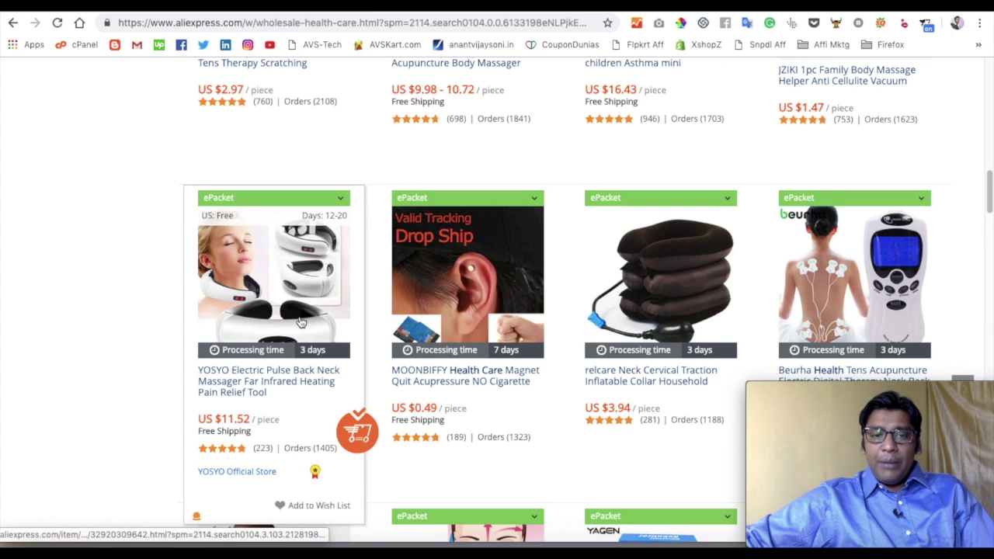
Import the Beurha Proxy BioNase Rhinitis therapy massager from the AliExpress health care results into the store
scroll(710, 323, down, 2)
scroll(714, 323, down, 4)
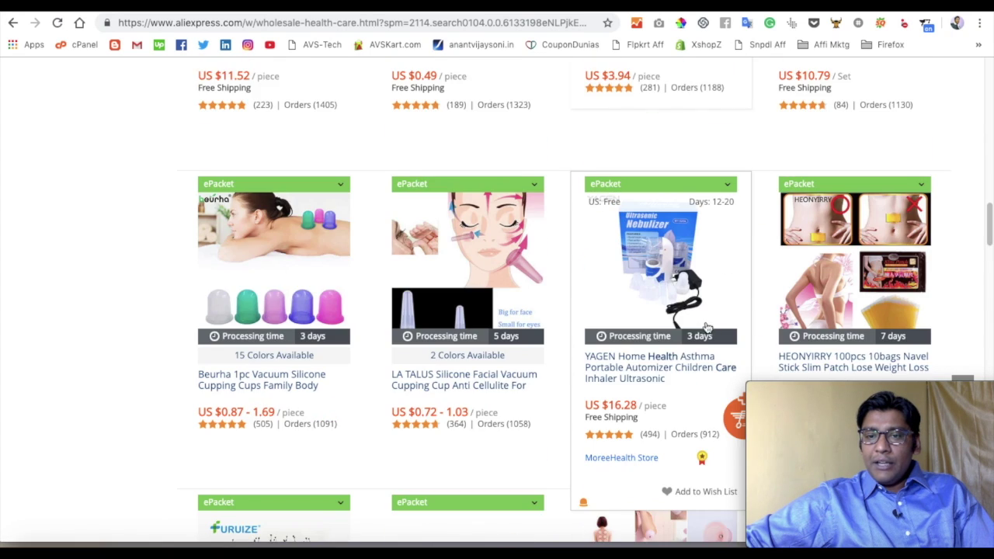
scroll(373, 311, down, 1)
scroll(373, 311, down, 2)
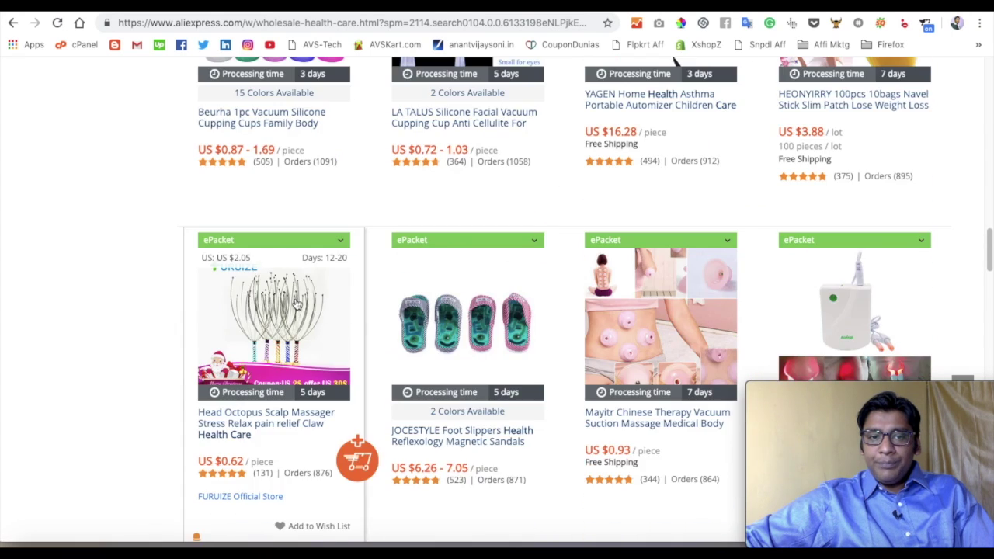
scroll(639, 334, down, 1)
scroll(638, 334, down, 1)
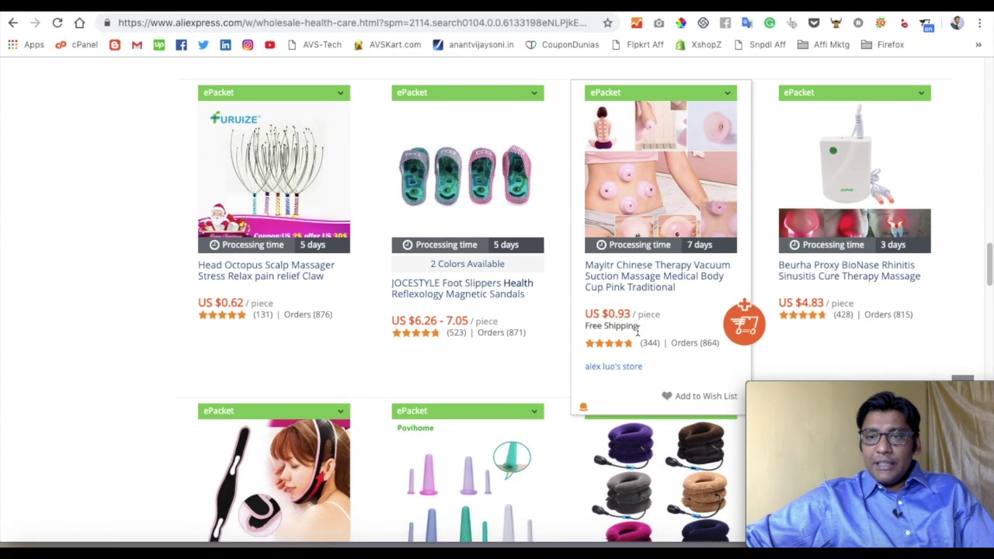
click(951, 298)
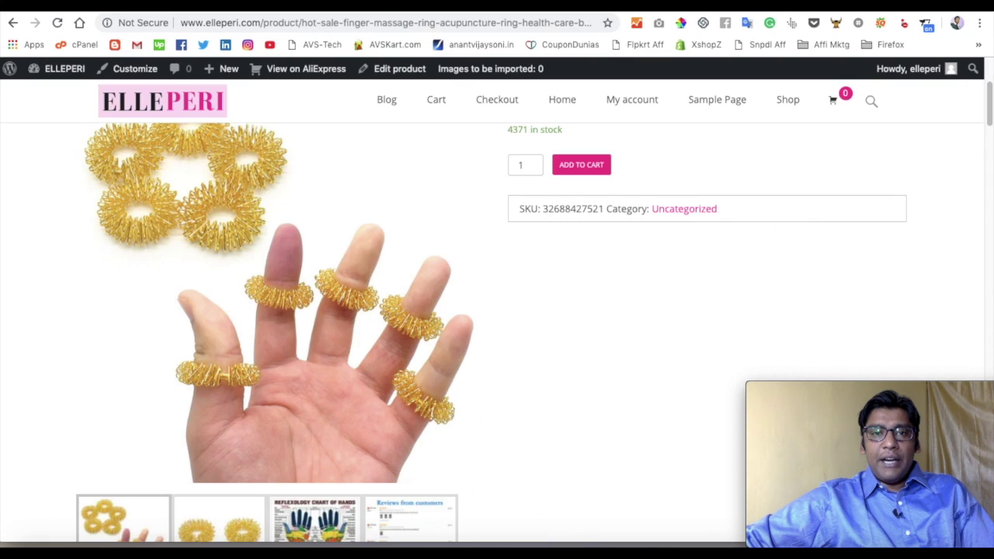
Open the ELLEPERI store's Shop page and look through the imported products and their prices
scroll(286, 202, up, 3)
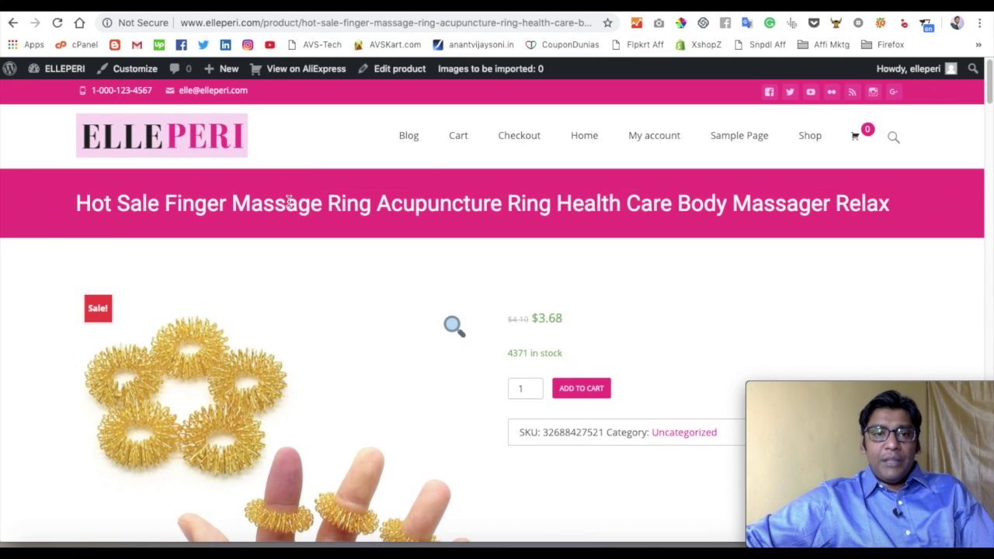
click(810, 138)
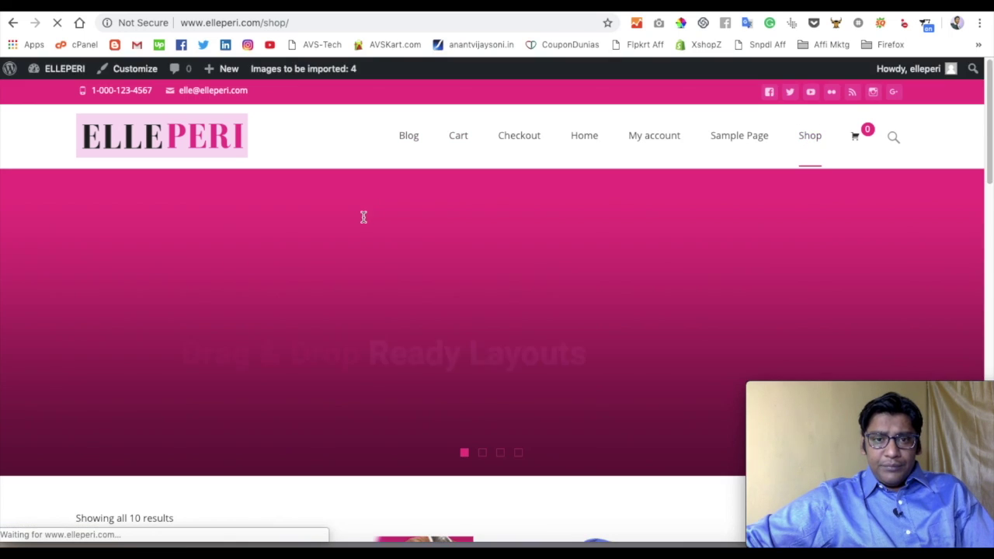
scroll(359, 219, down, 3)
scroll(357, 218, down, 3)
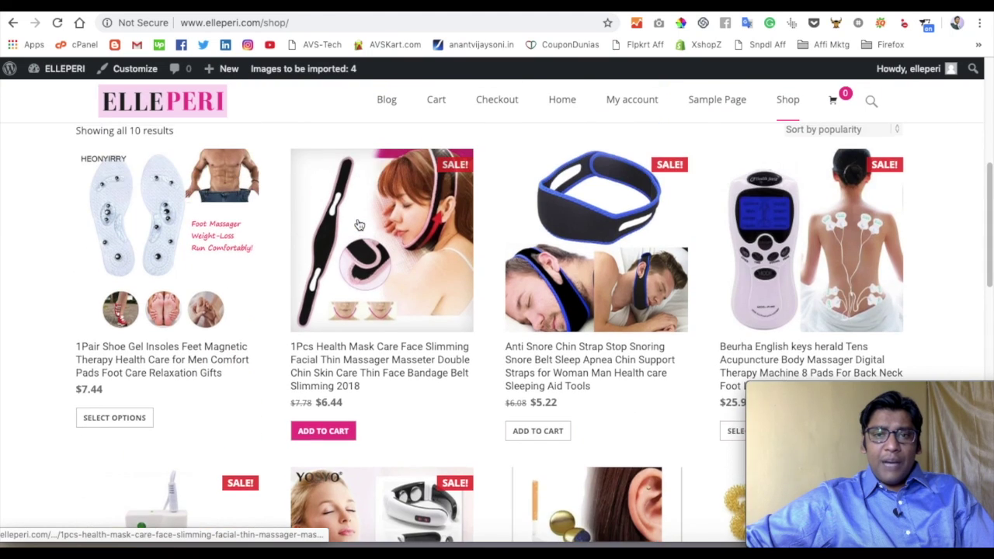
scroll(358, 222, down, 5)
scroll(359, 224, up, 3)
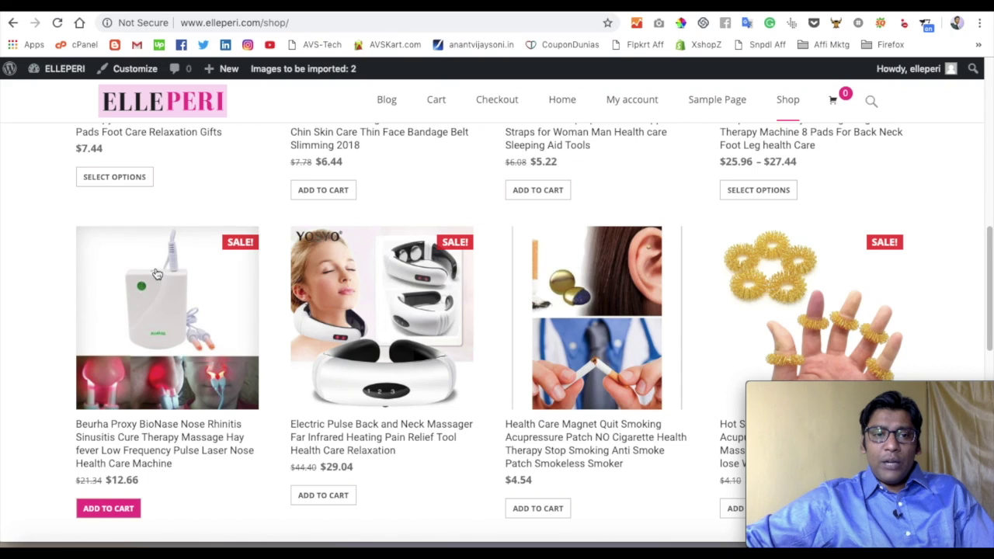
scroll(837, 304, up, 2)
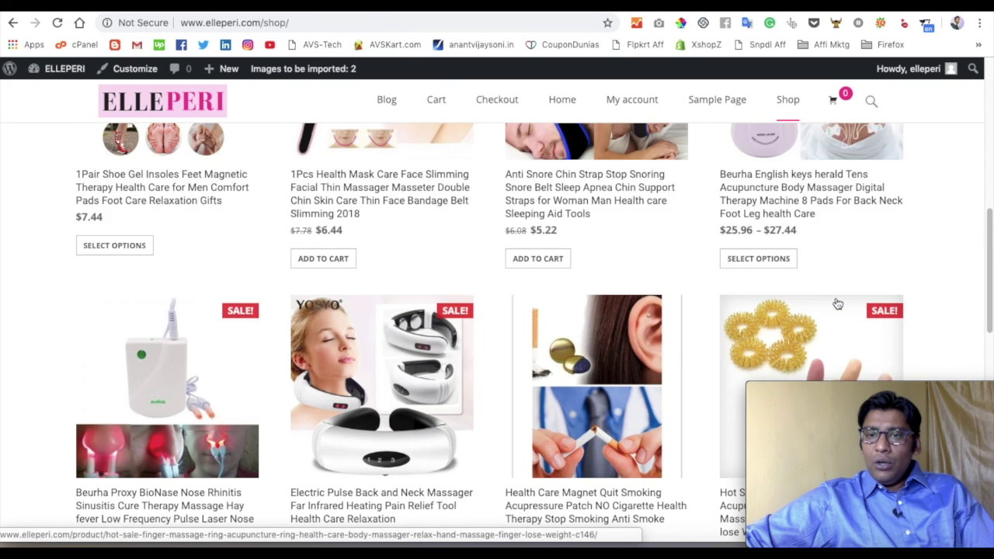
scroll(837, 304, up, 1)
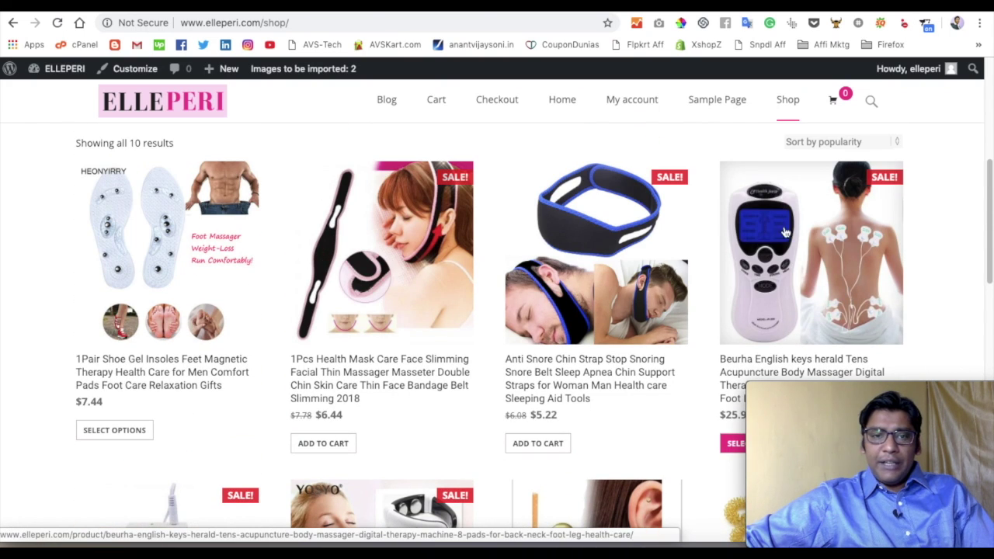
scroll(388, 241, down, 1)
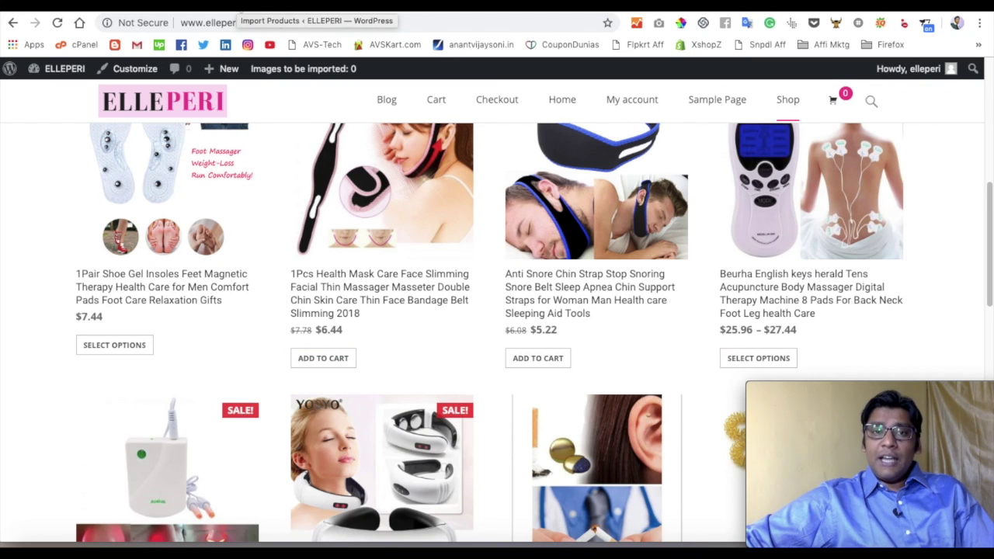
Switch to the WordPress admin's Import Products page, open the Pricing settings and review the markup formulas and price rounding options
click(241, 6)
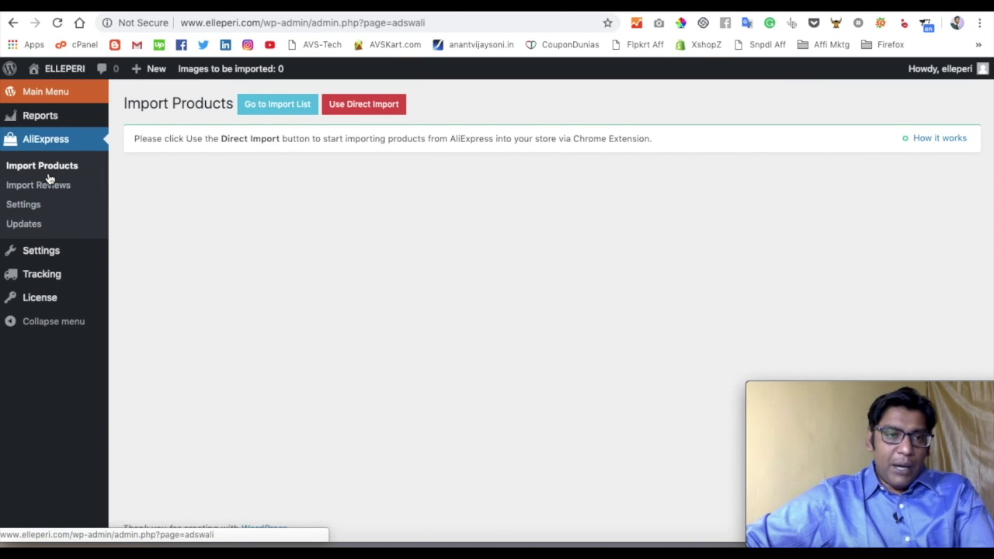
click(123, 264)
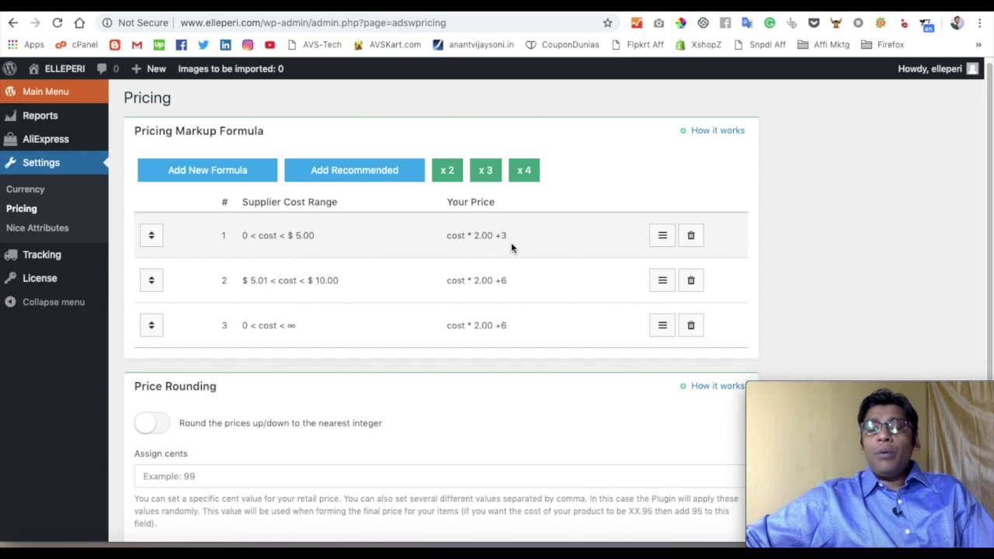
scroll(511, 246, down, 1)
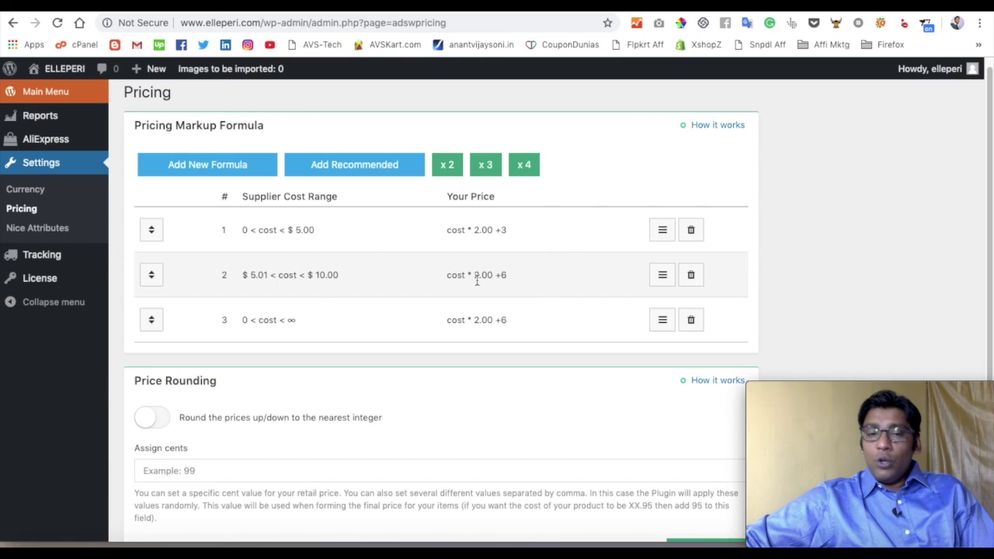
scroll(528, 281, down, 1)
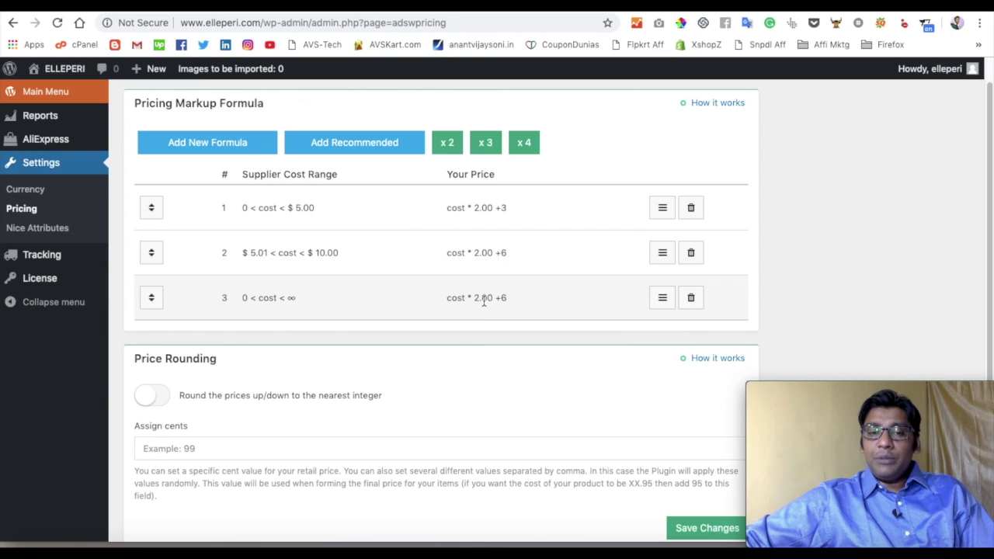
scroll(567, 296, down, 5)
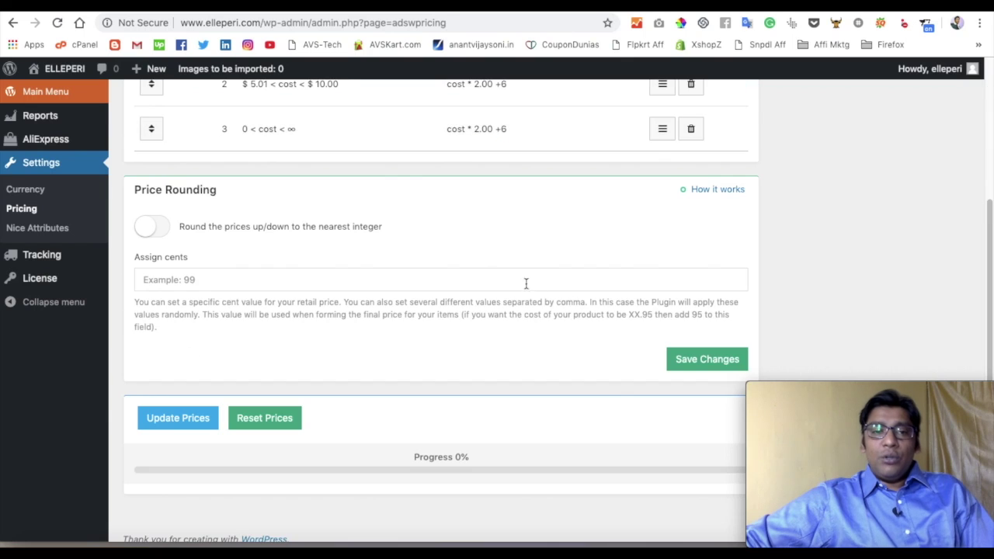
scroll(480, 280, up, 5)
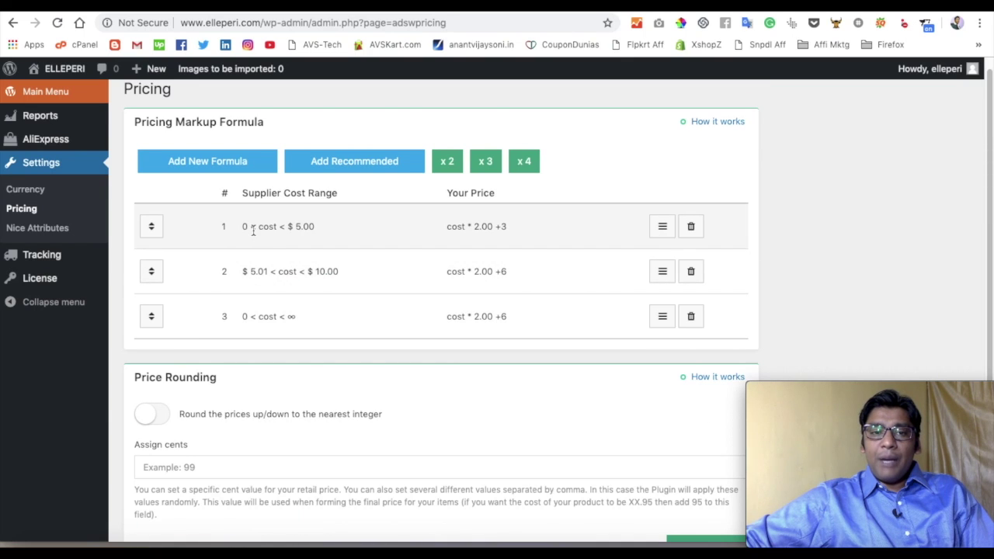
click(202, 163)
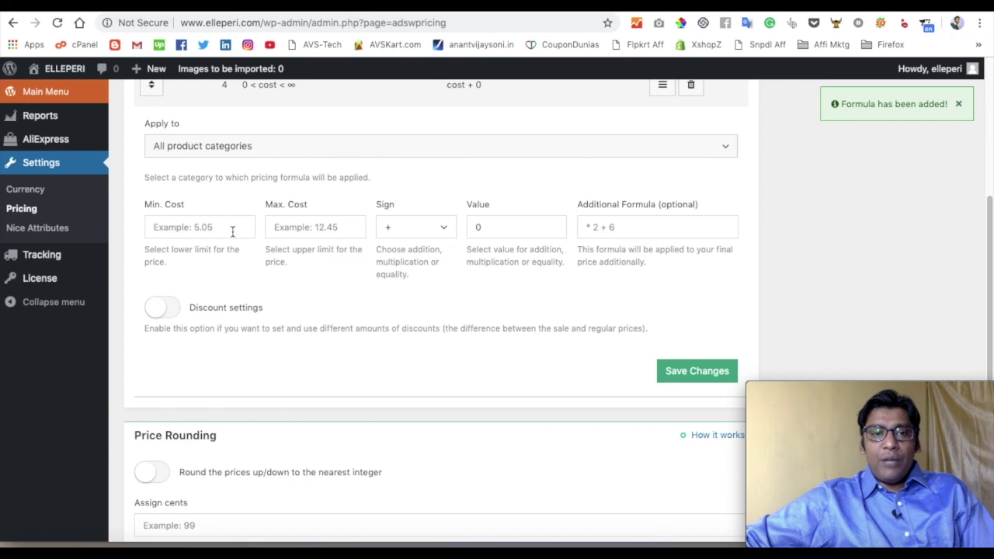
scroll(236, 233, up, 1)
click(223, 245)
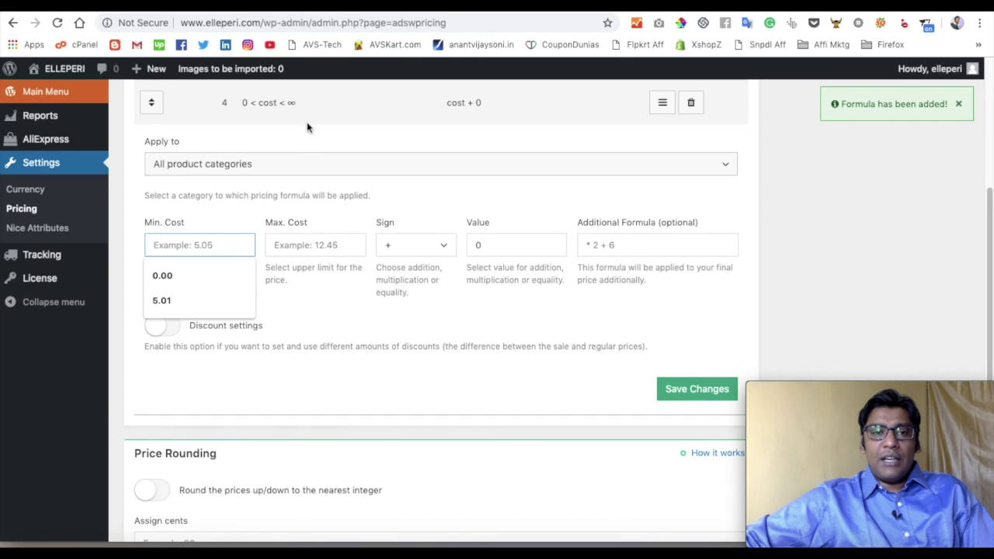
scroll(590, 173, up, 2)
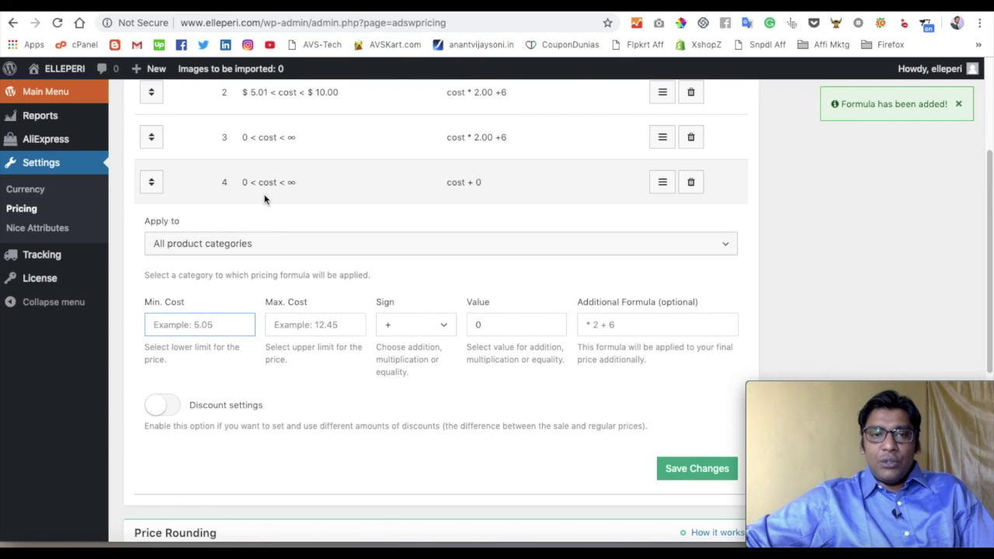
click(690, 182)
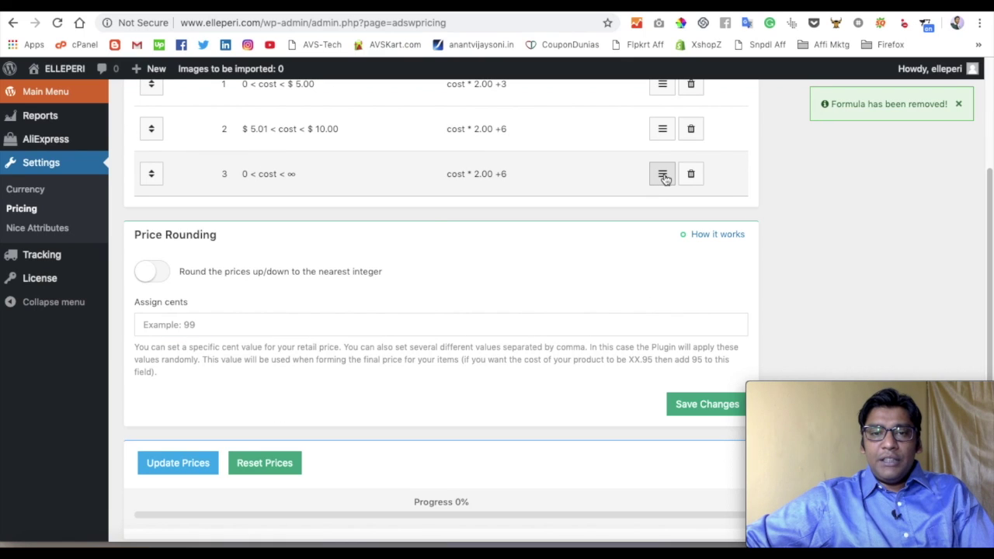
Edit the third pricing formula to a maximum cost of 20 and an additional formula of +7, and save it
click(663, 174)
scroll(505, 210, down, 1)
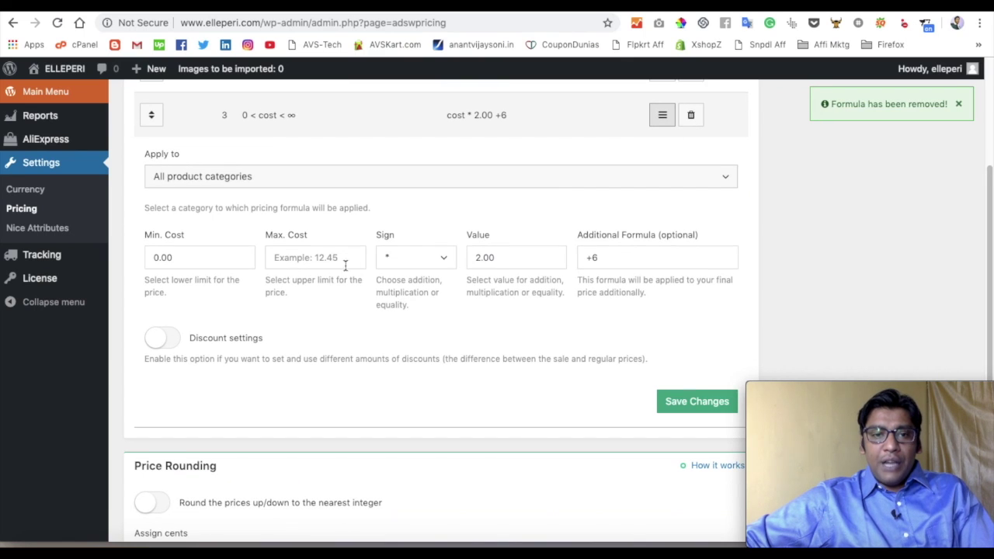
click(306, 257)
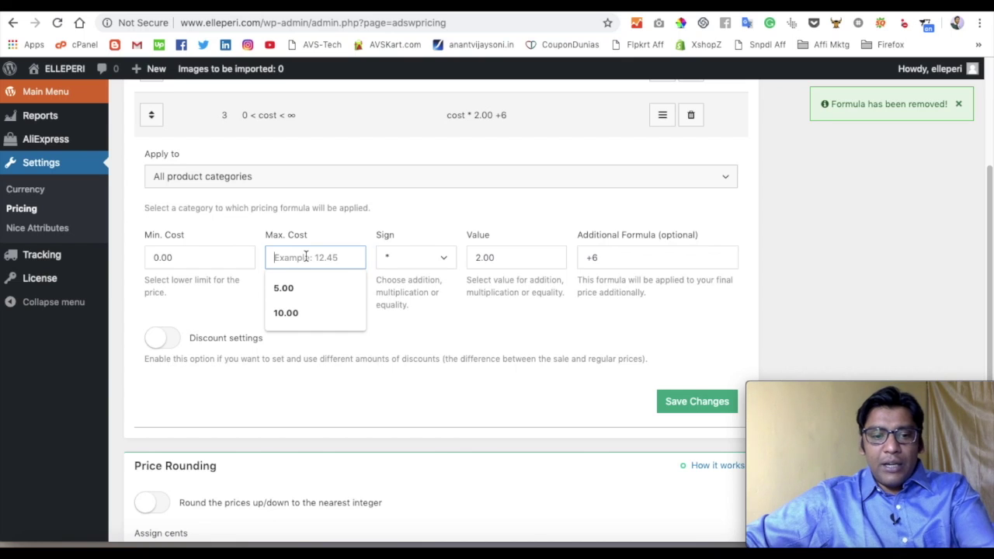
scroll(306, 260, up, 1)
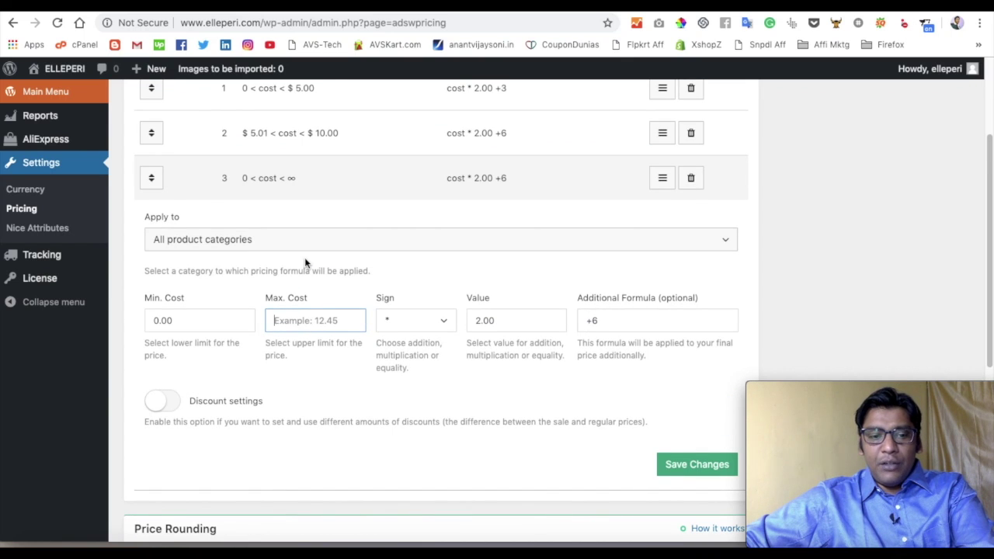
text(20)
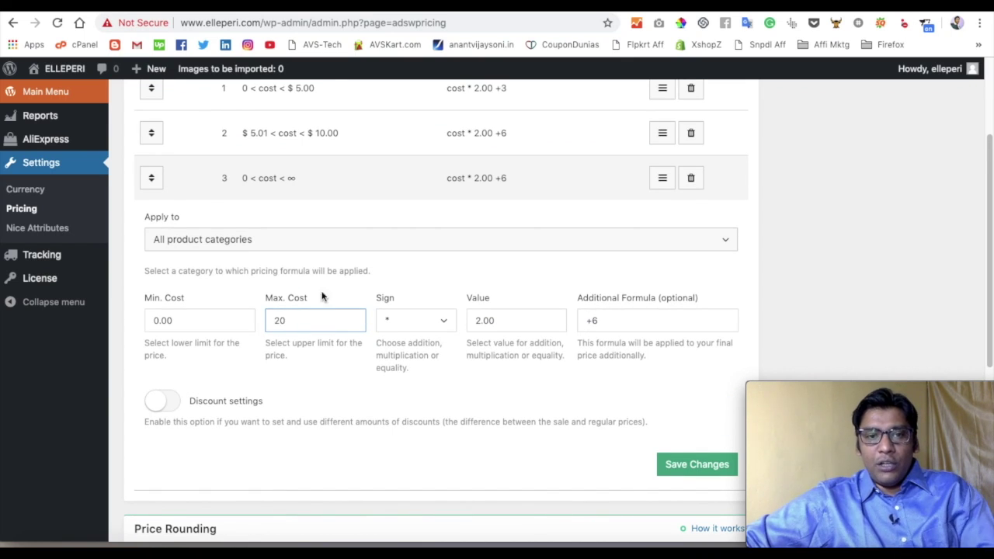
click(609, 322)
key(BackSpace)
text(7)
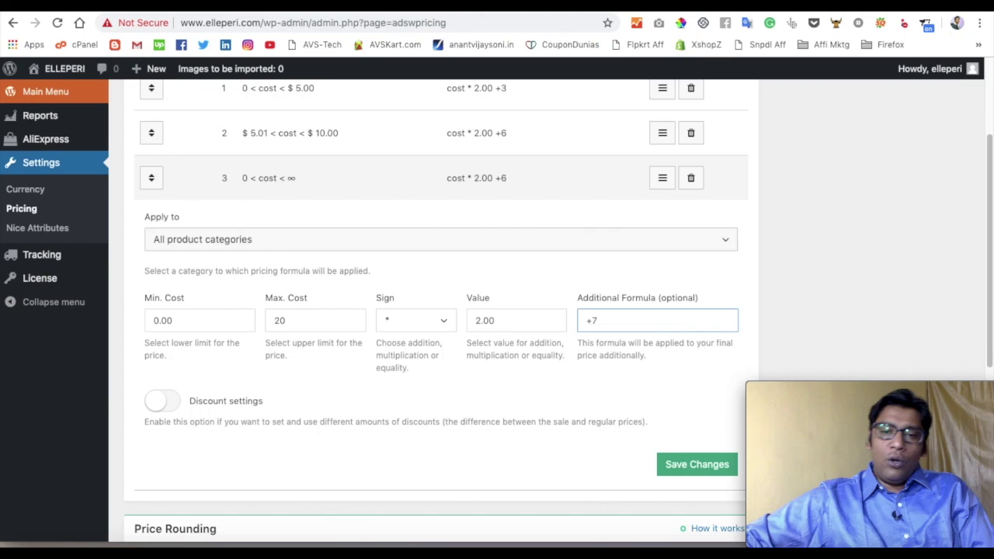
click(695, 465)
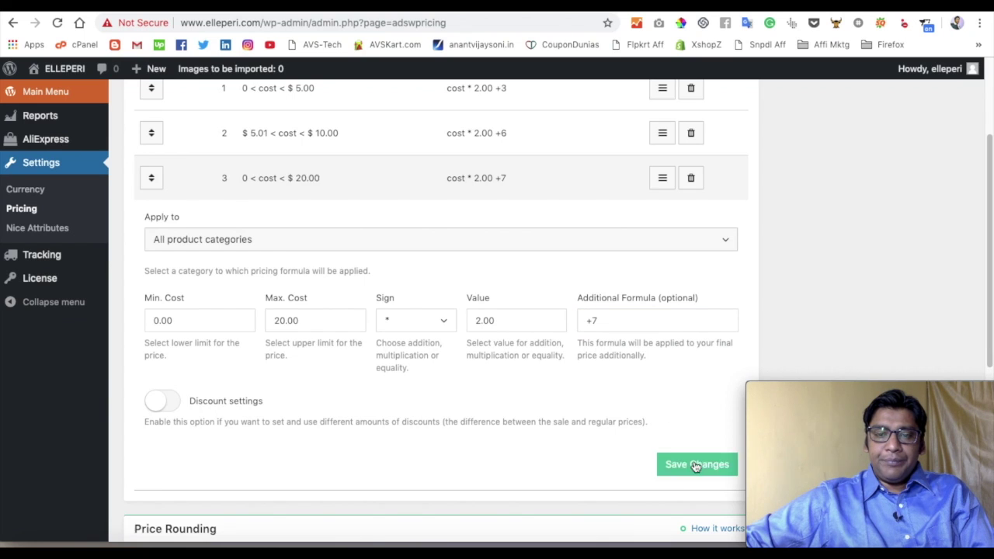
Examine the price rounding and price update options, and the third formula's cost range and markup
scroll(410, 313, down, 5)
scroll(410, 311, down, 1)
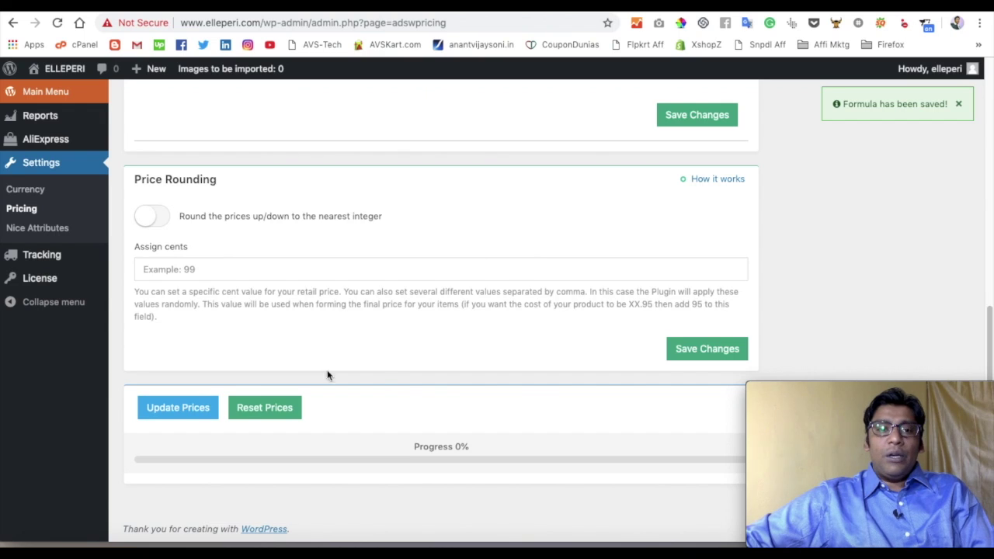
scroll(390, 358, up, 1)
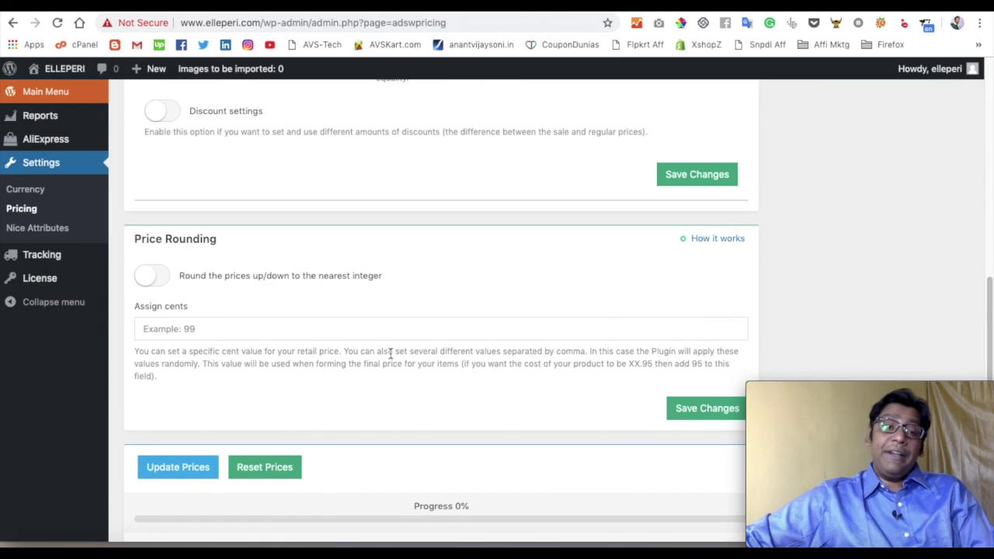
scroll(391, 355, down, 1)
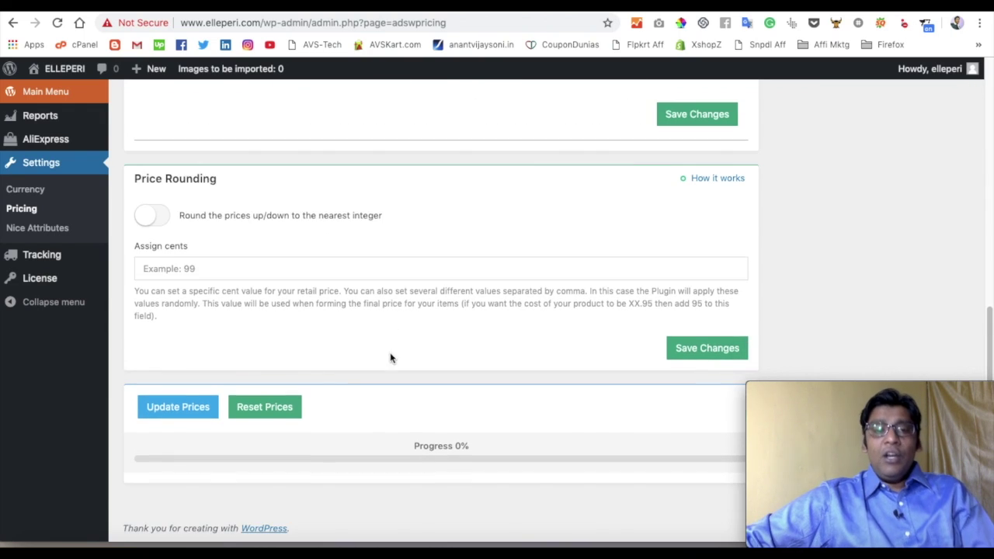
scroll(417, 391, up, 3)
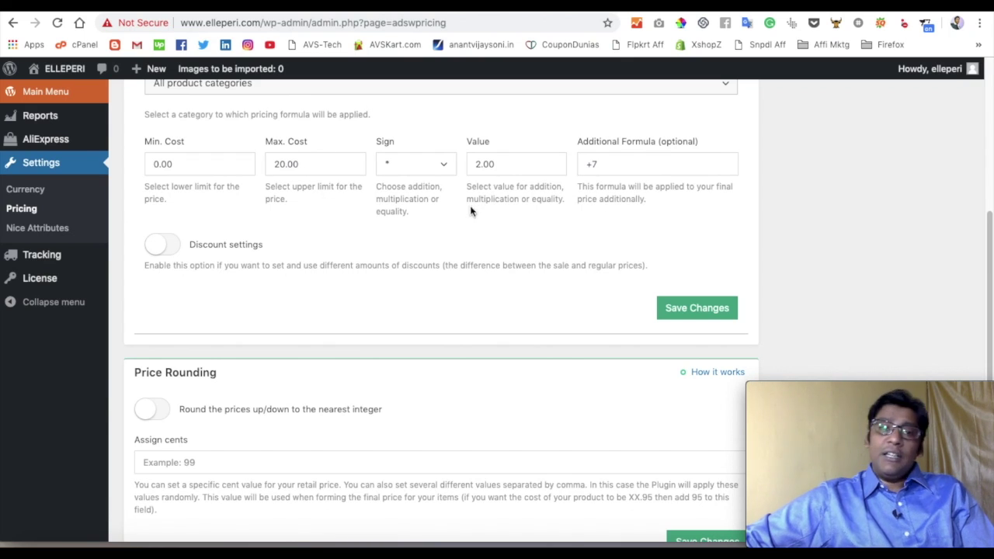
scroll(350, 255, up, 1)
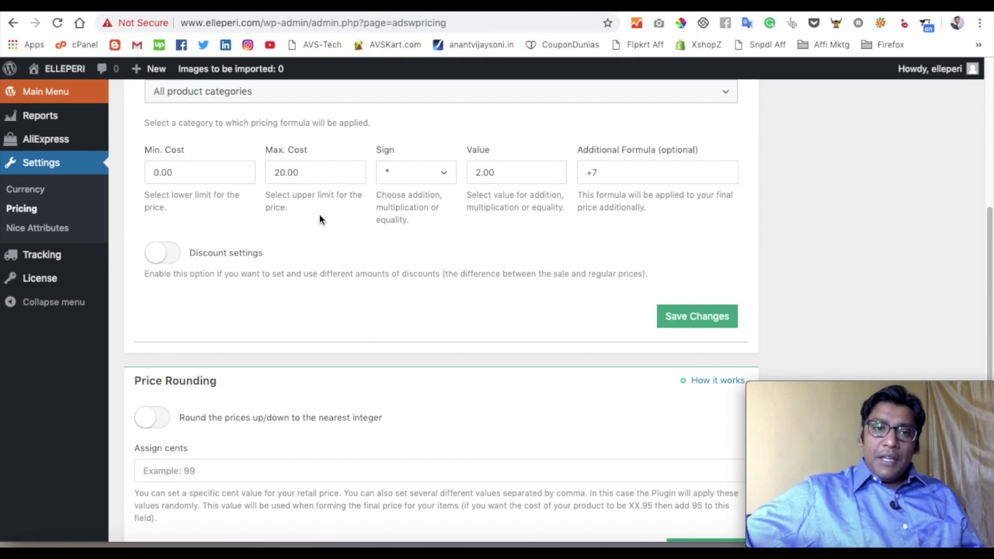
scroll(334, 234, up, 2)
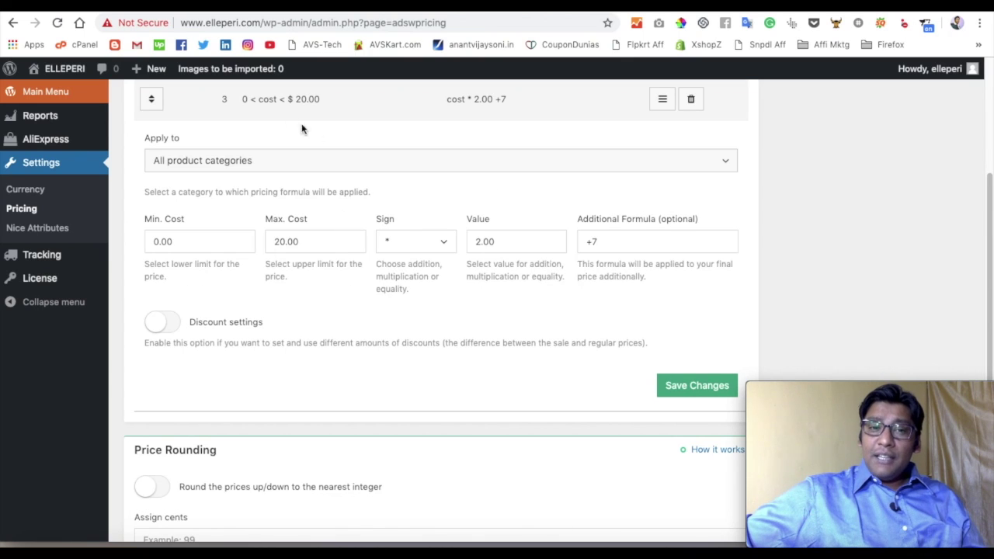
scroll(280, 194, up, 2)
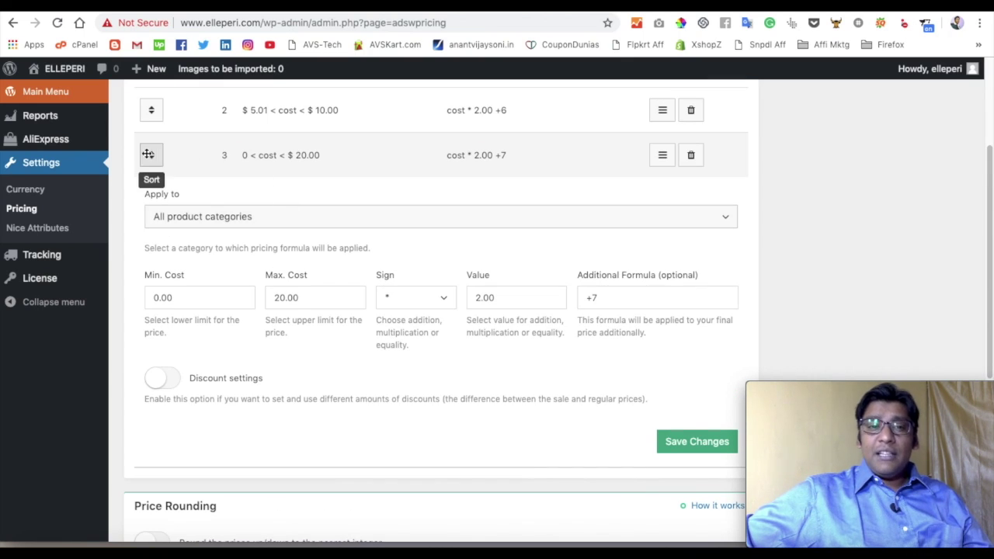
Add a new pricing markup formula and set its minimum cost to 20.01
scroll(151, 155, up, 3)
click(230, 113)
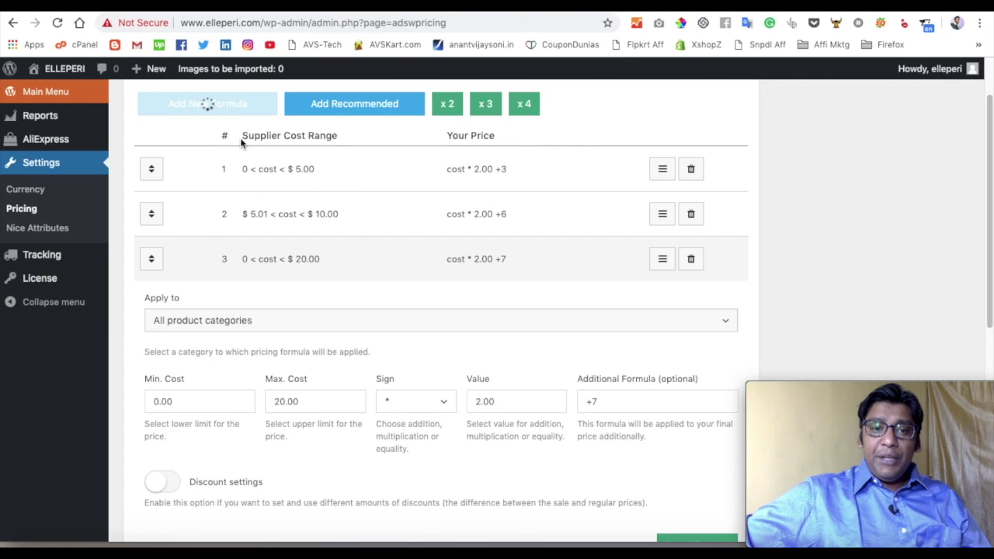
scroll(317, 329, down, 4)
click(188, 257)
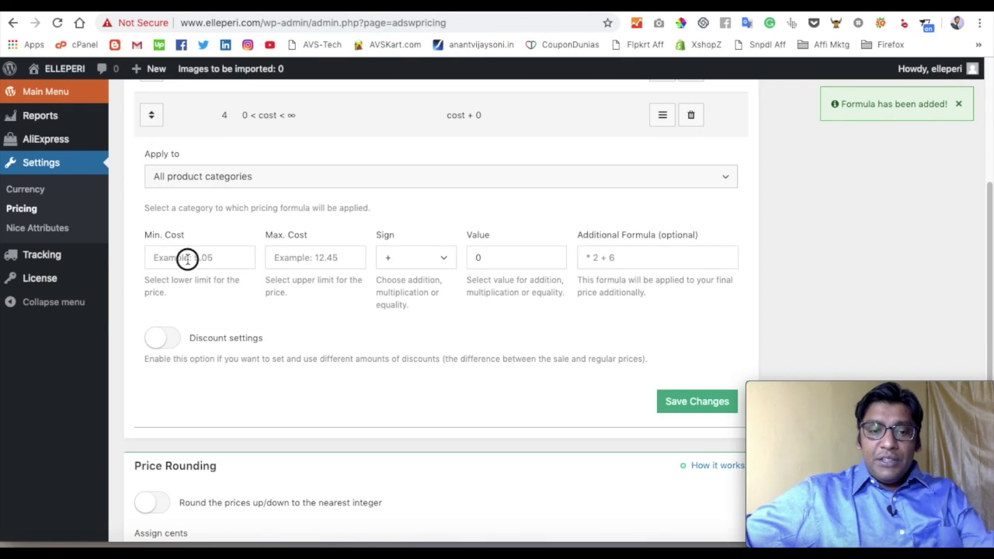
text(20.)
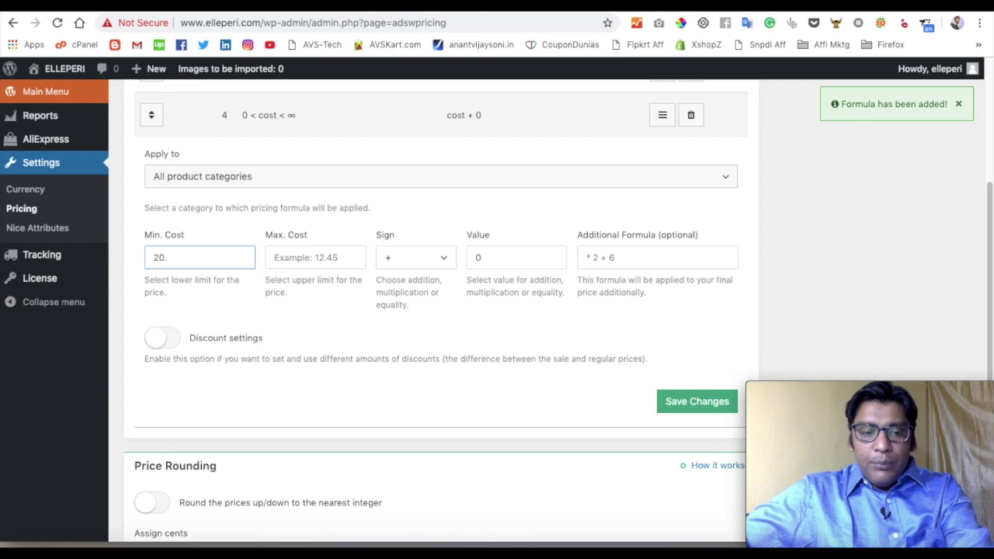
text(01)
click(311, 257)
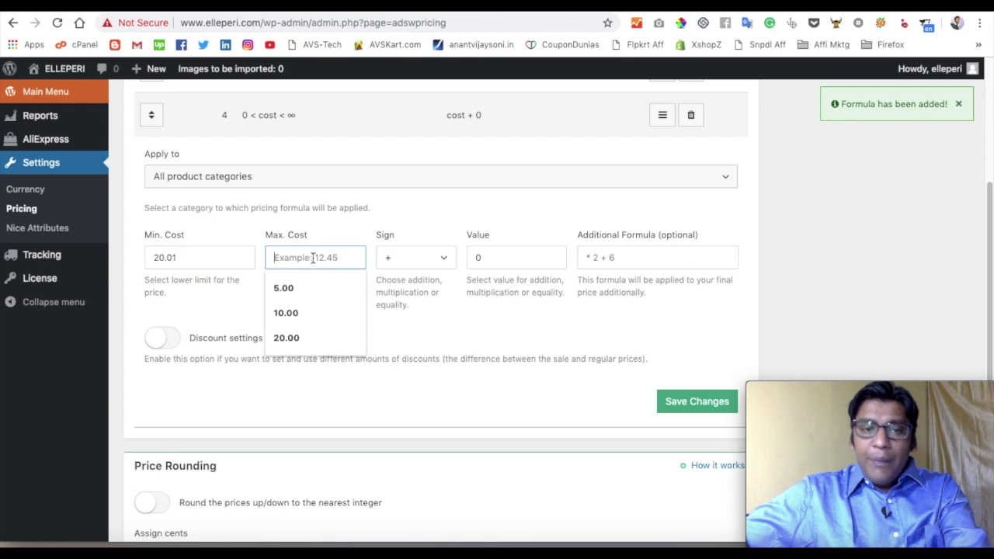
Set the fourth formula's sign to * with a value of 2, and its additional formula to +7
click(419, 259)
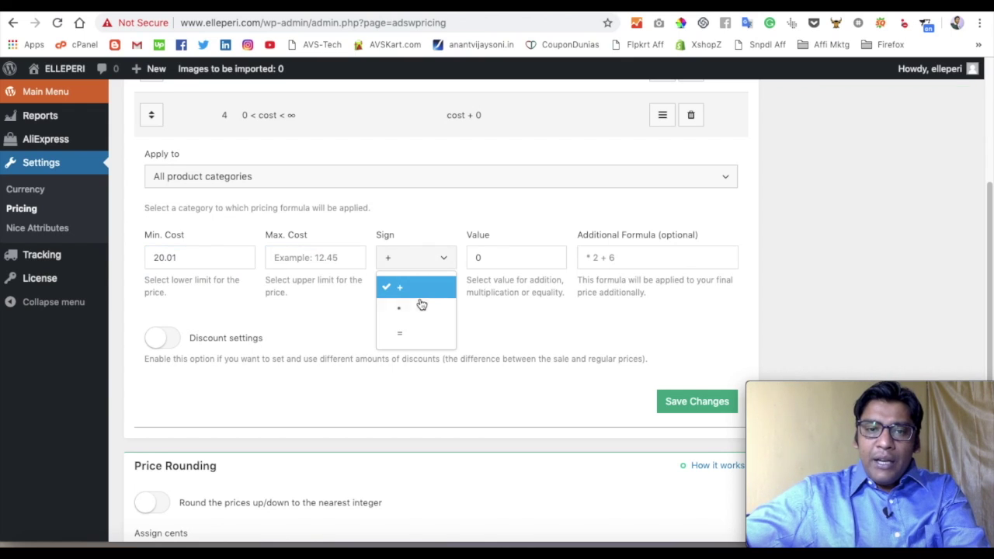
click(418, 307)
click(505, 258)
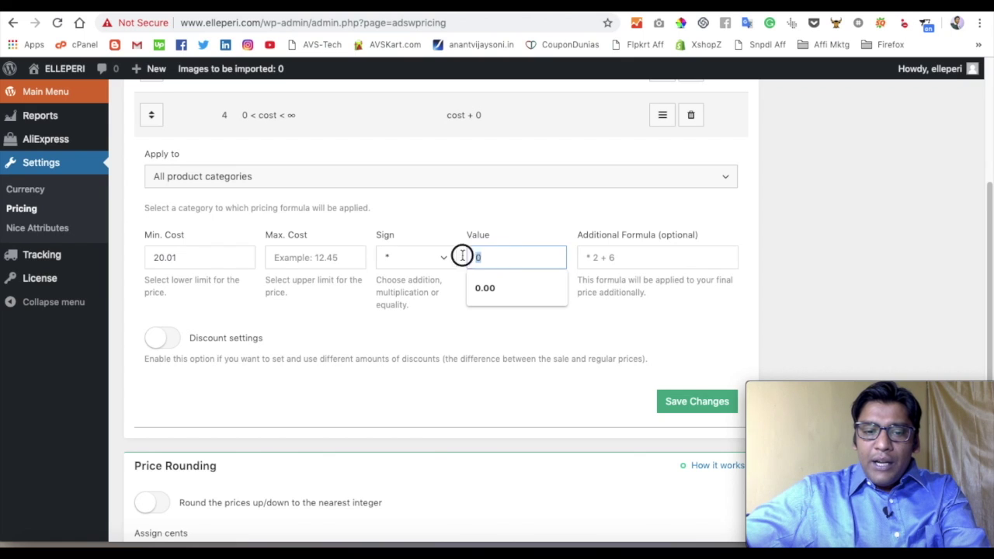
text(2)
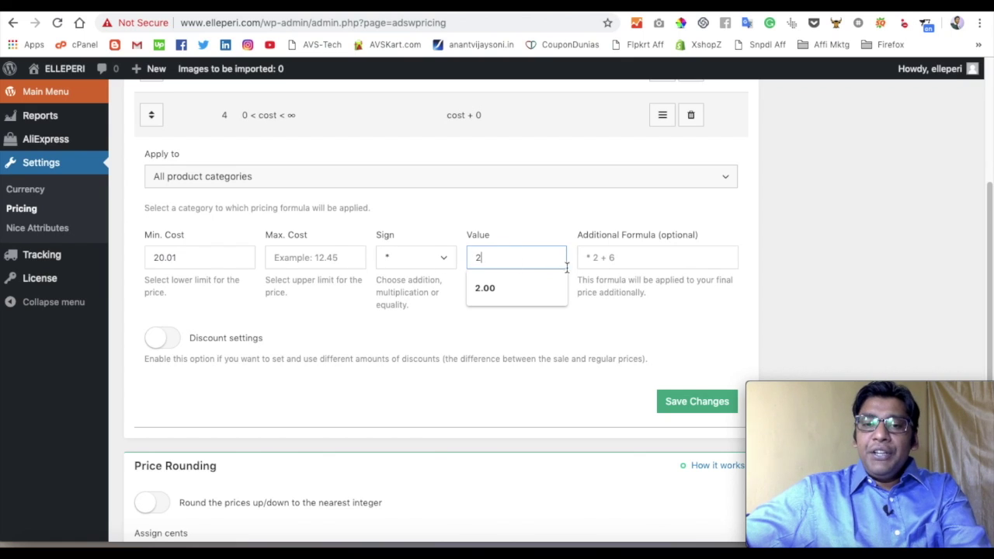
click(611, 258)
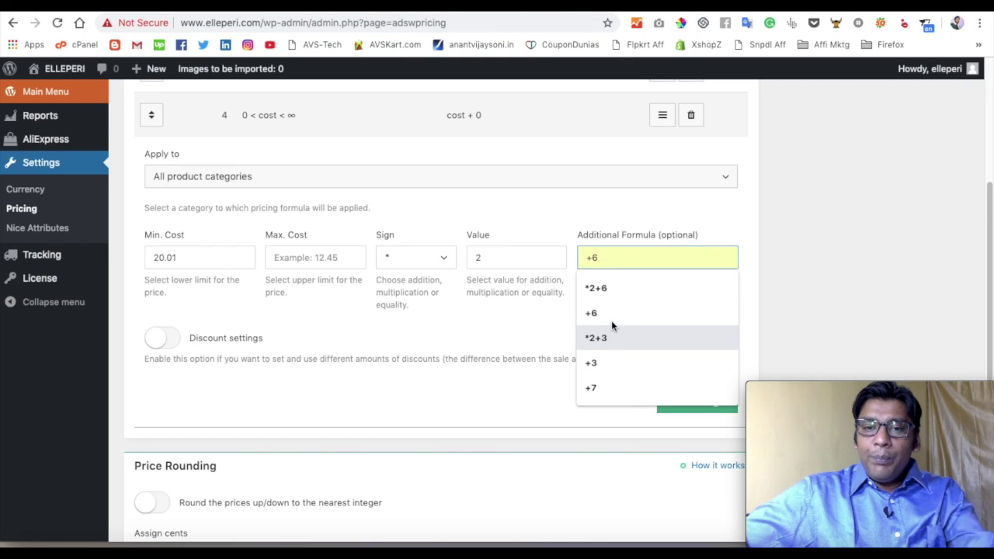
click(610, 385)
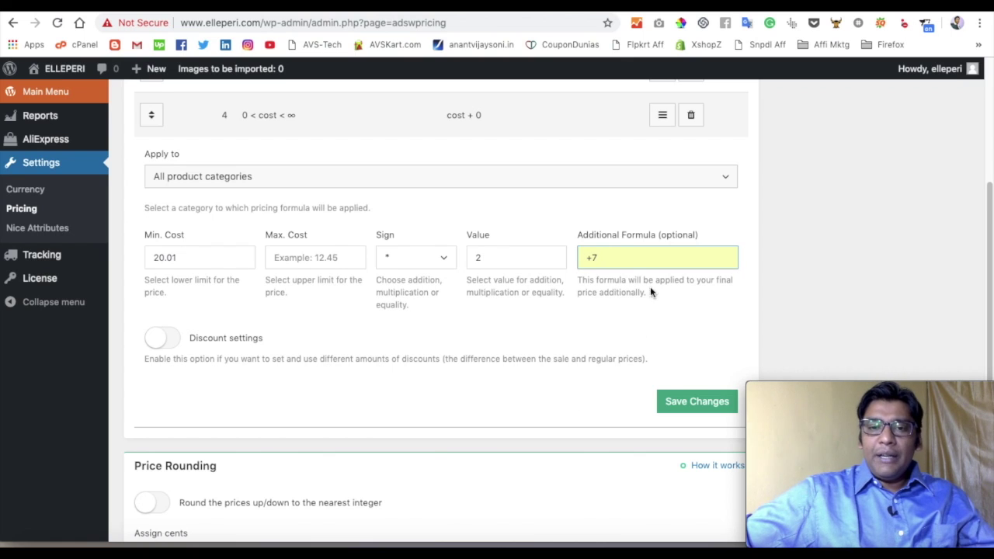
click(595, 257)
drag(593, 257, 615, 257)
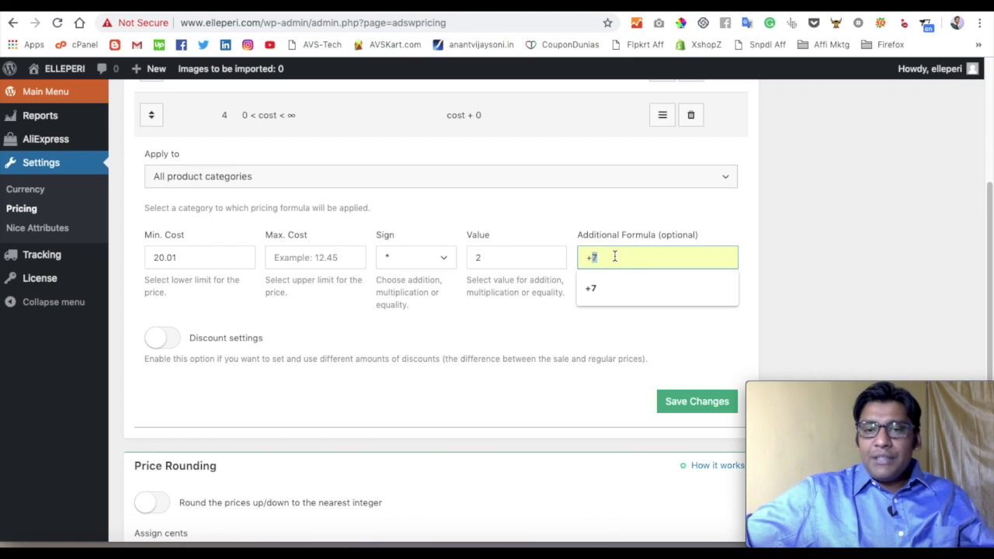
text(+10)
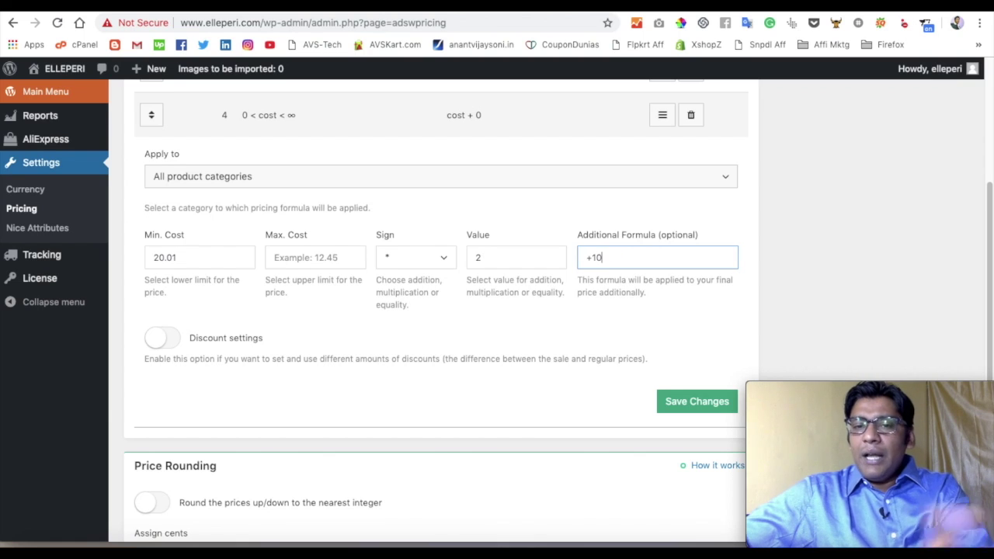
key(BackSpace)
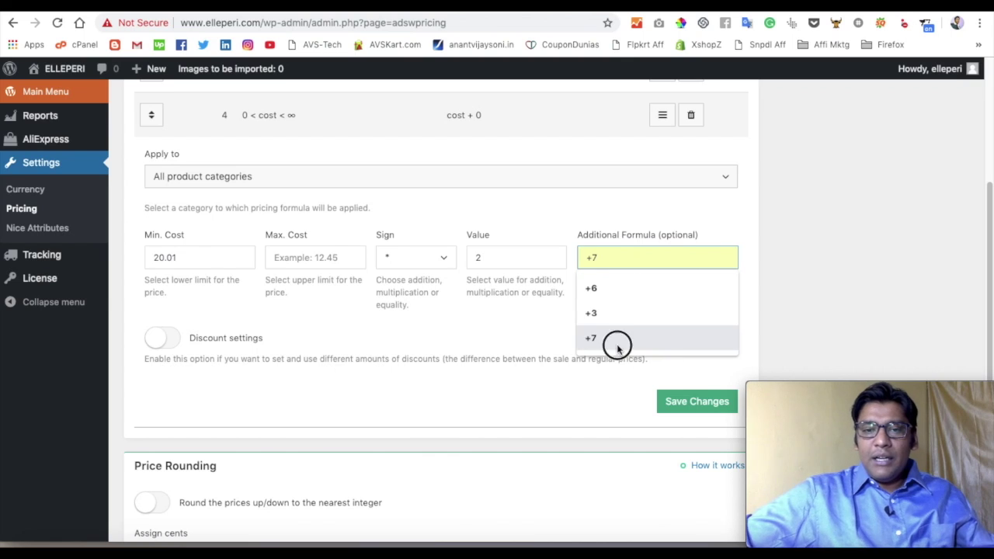
click(617, 344)
Save the fourth pricing formula and review the list of supplier cost ranges
click(686, 400)
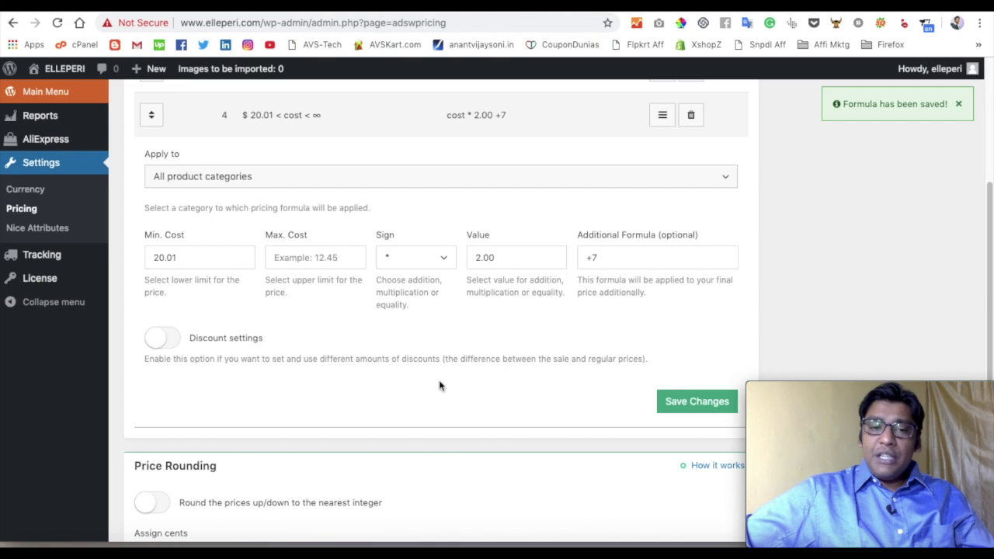
scroll(439, 380, down, 3)
scroll(489, 342, up, 8)
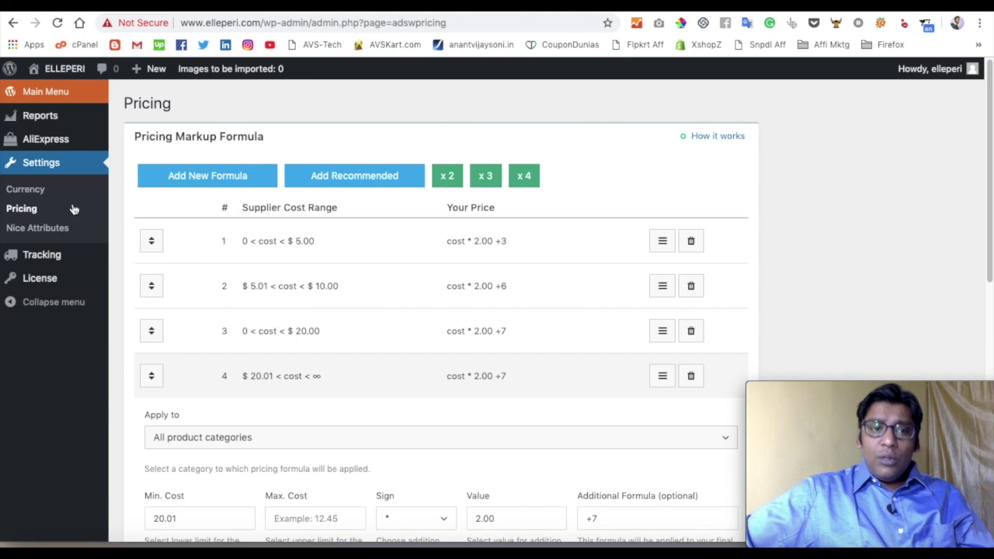
Open the plugin's Currency settings and enable the built-in currency switcher
click(32, 192)
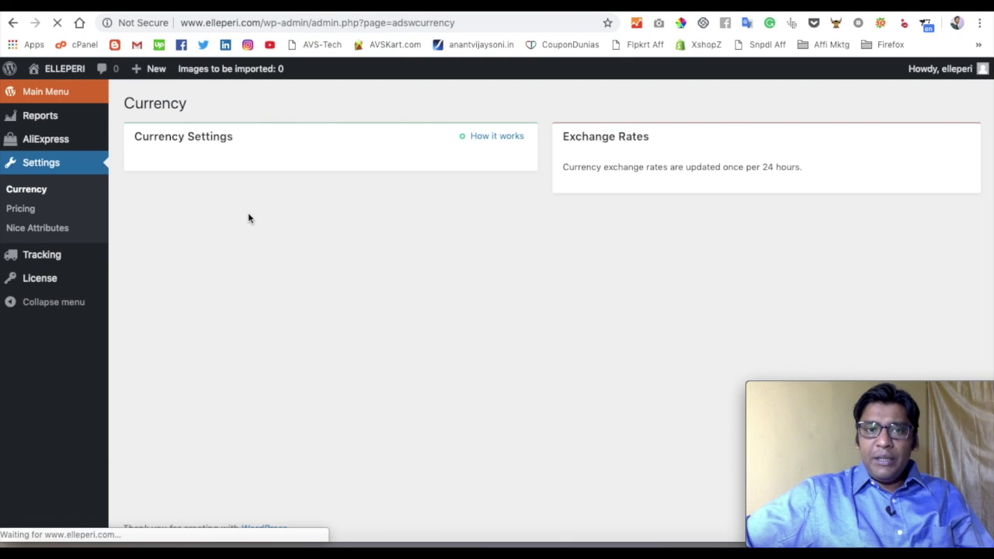
click(198, 136)
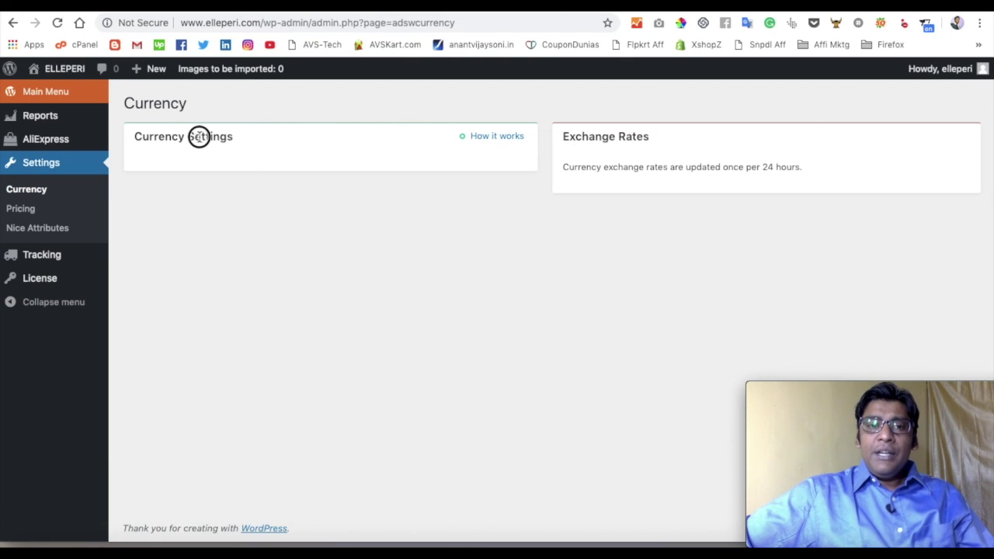
click(237, 155)
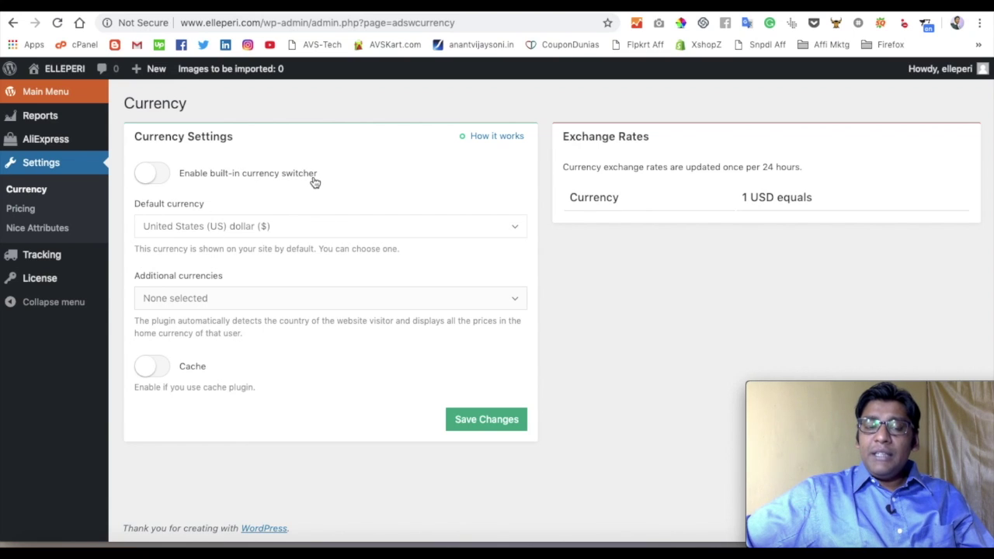
click(163, 177)
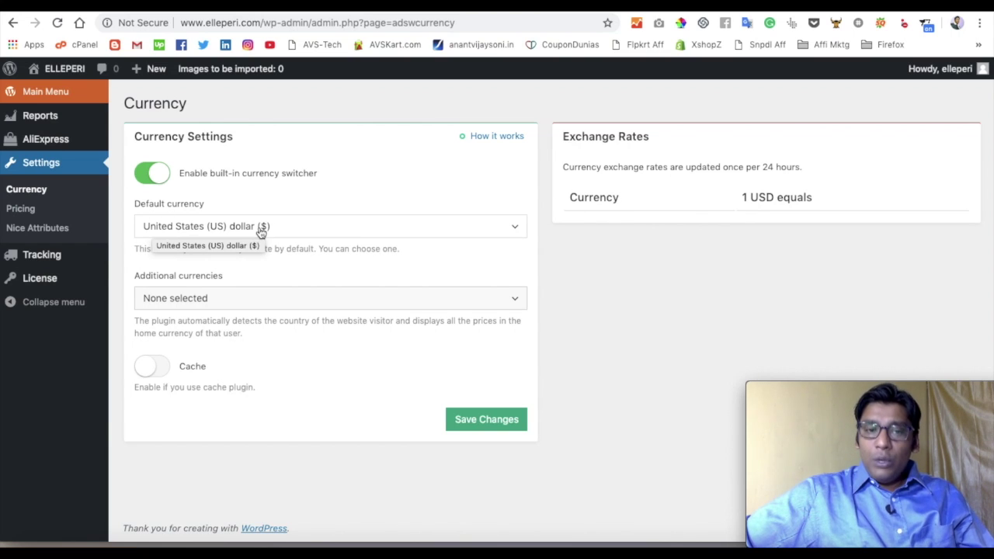
Look through the additional currencies and select Australian dollar ($)
click(208, 299)
scroll(244, 334, down, 5)
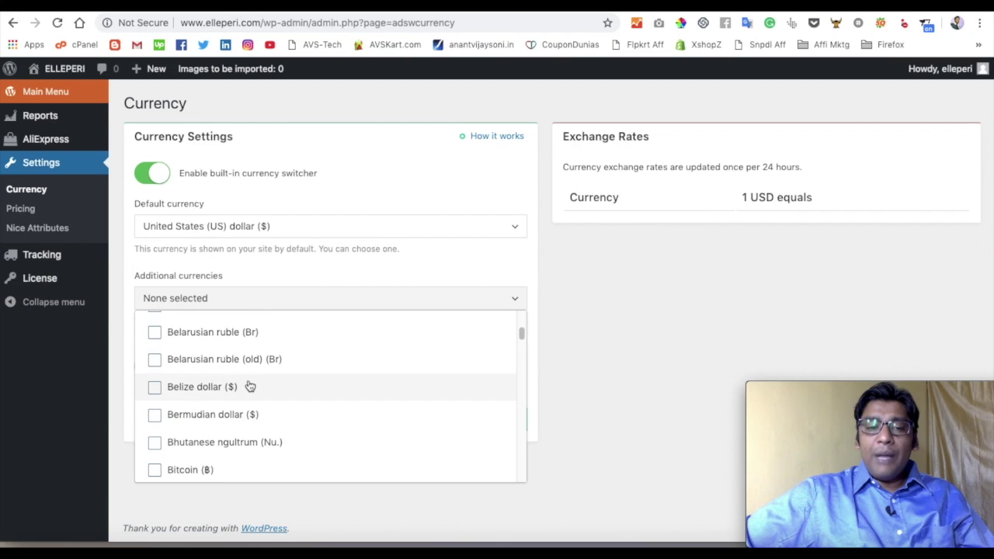
scroll(250, 385, down, 3)
scroll(244, 381, down, 3)
click(319, 304)
click(318, 305)
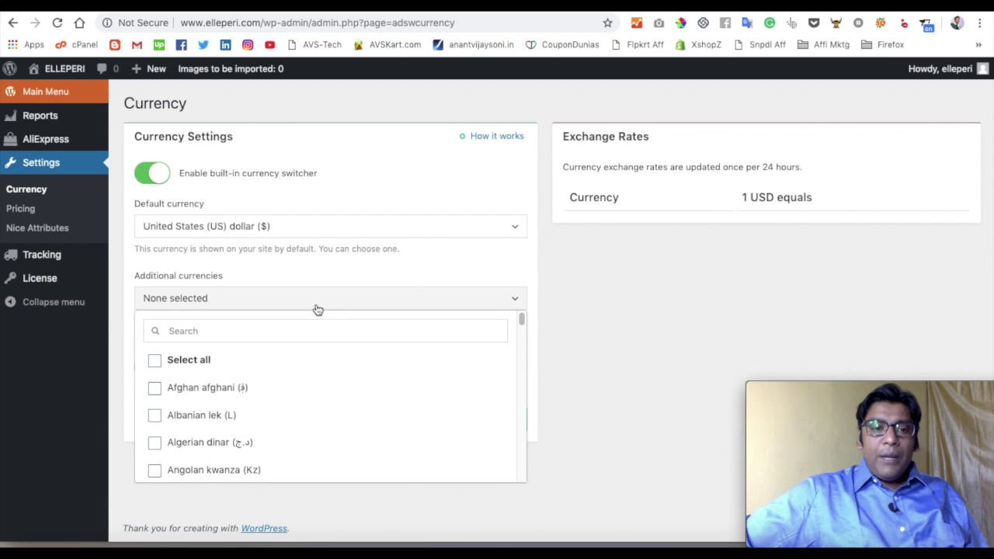
scroll(294, 372, down, 5)
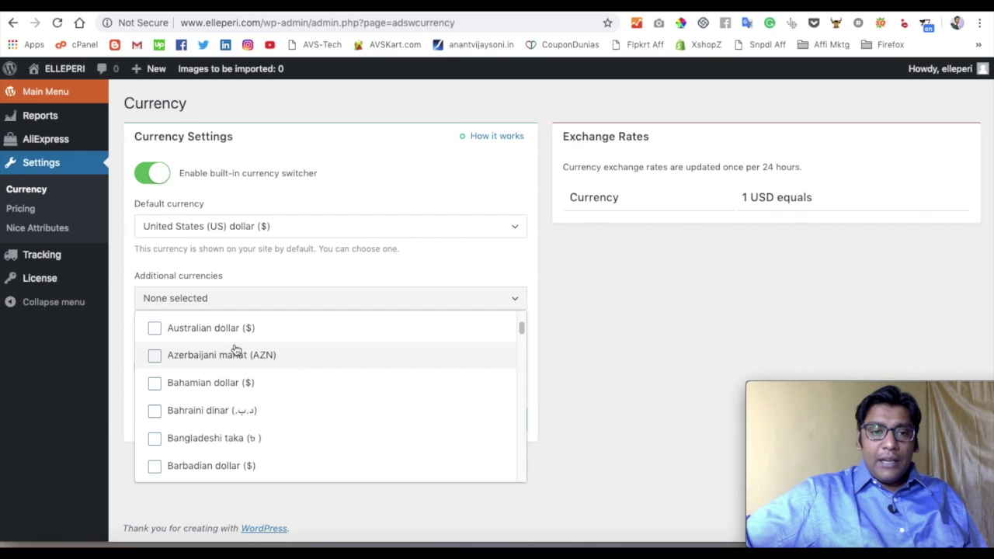
click(155, 329)
Add Indian rupee (₹) to the additional currencies and save the currency settings
scroll(301, 379, down, 1)
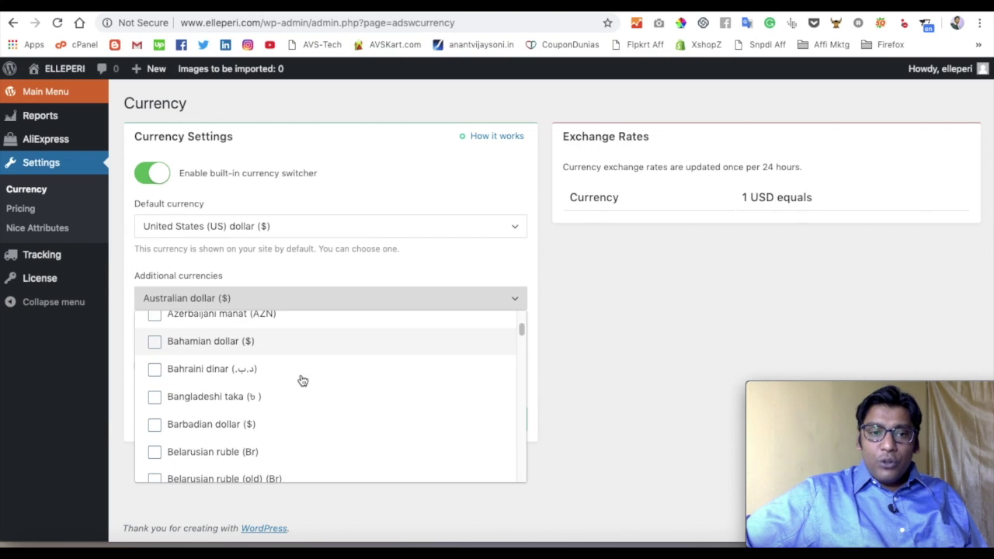
scroll(180, 370, down, 2)
scroll(180, 372, down, 5)
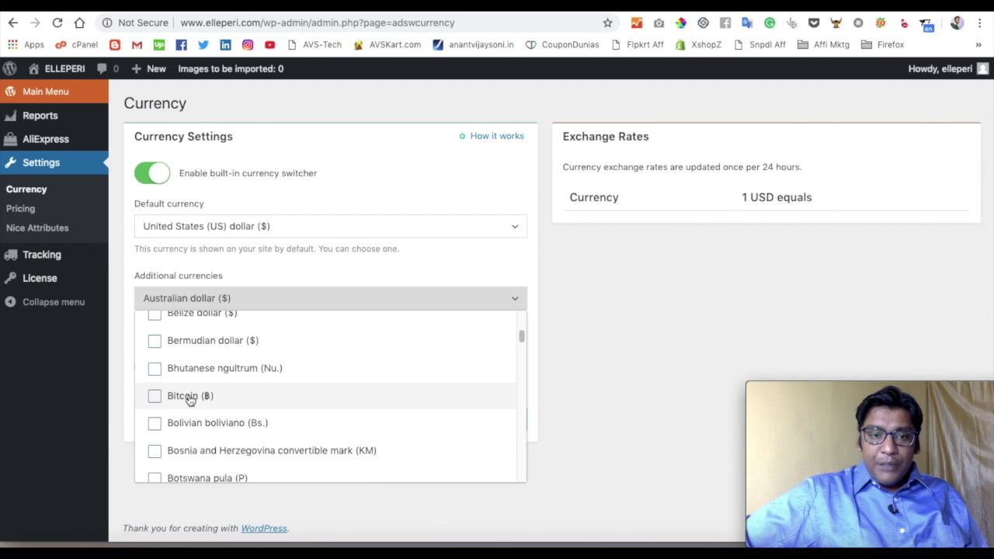
scroll(247, 400, down, 2)
scroll(247, 399, down, 7)
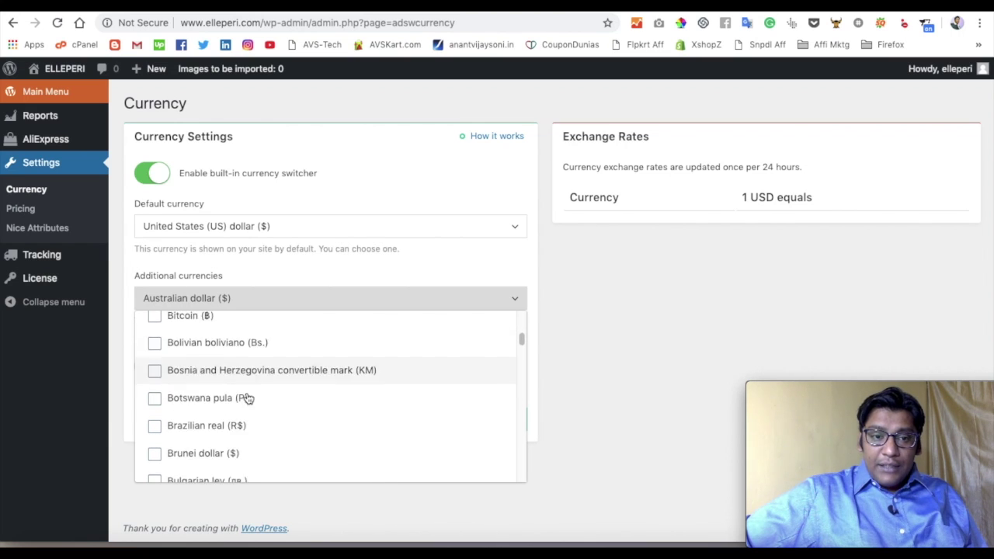
scroll(245, 396, down, 15)
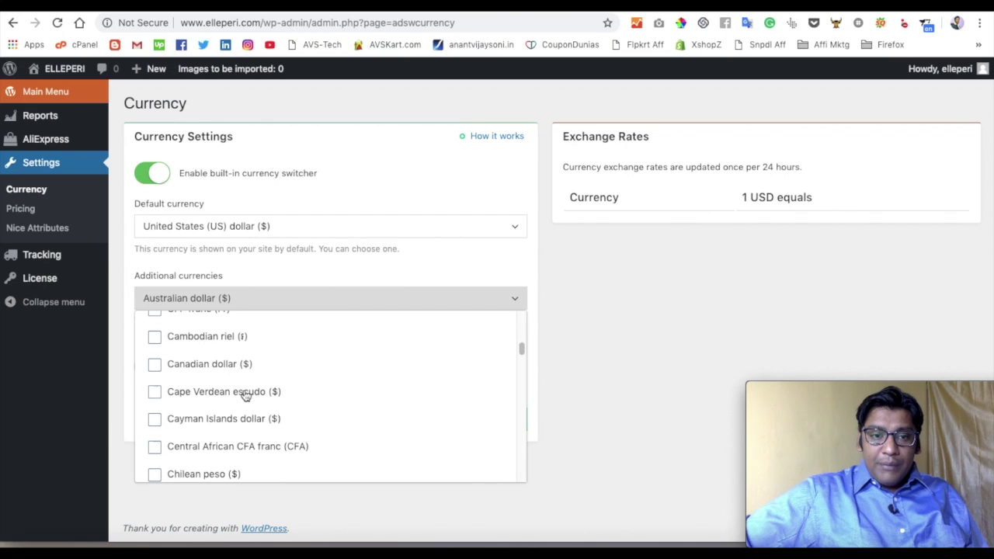
scroll(246, 396, down, 17)
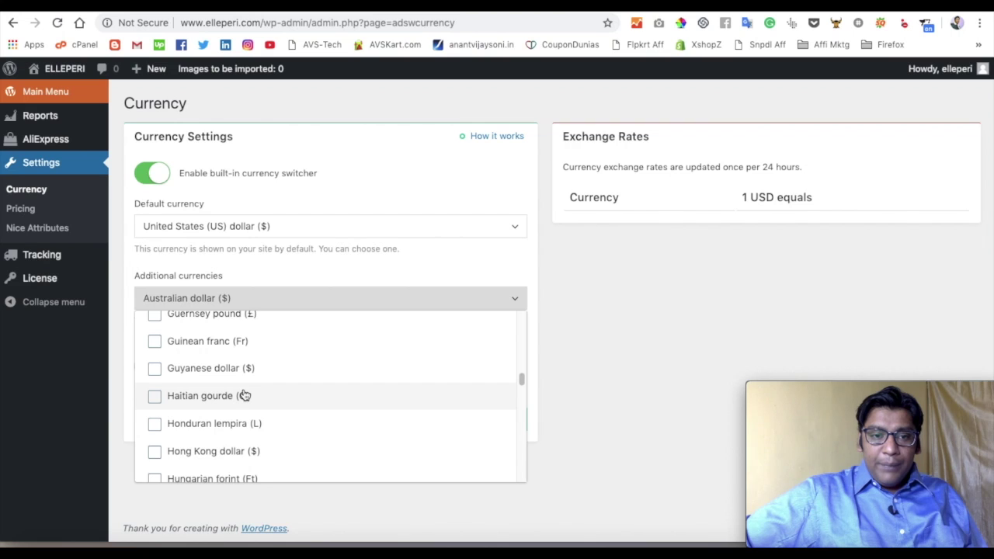
scroll(244, 395, down, 3)
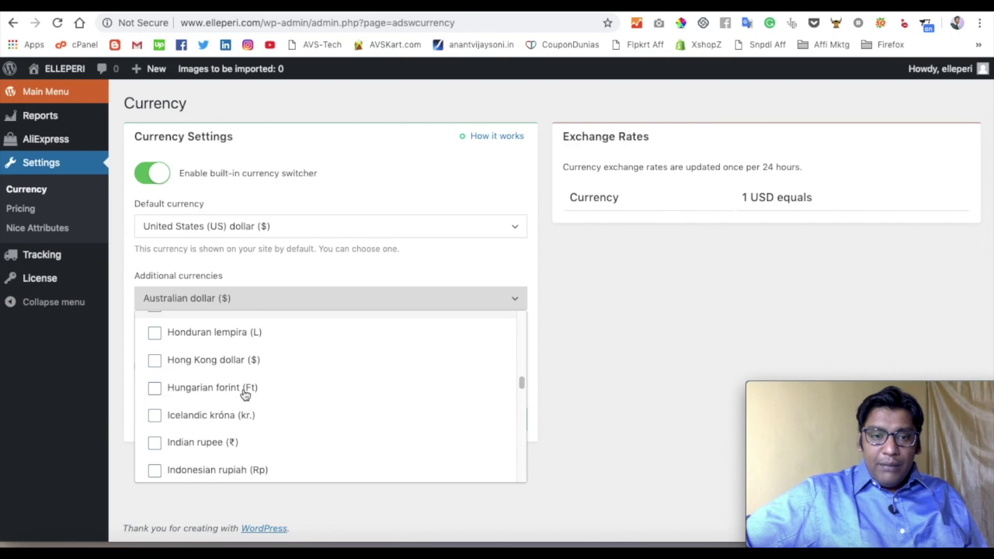
click(155, 445)
click(494, 271)
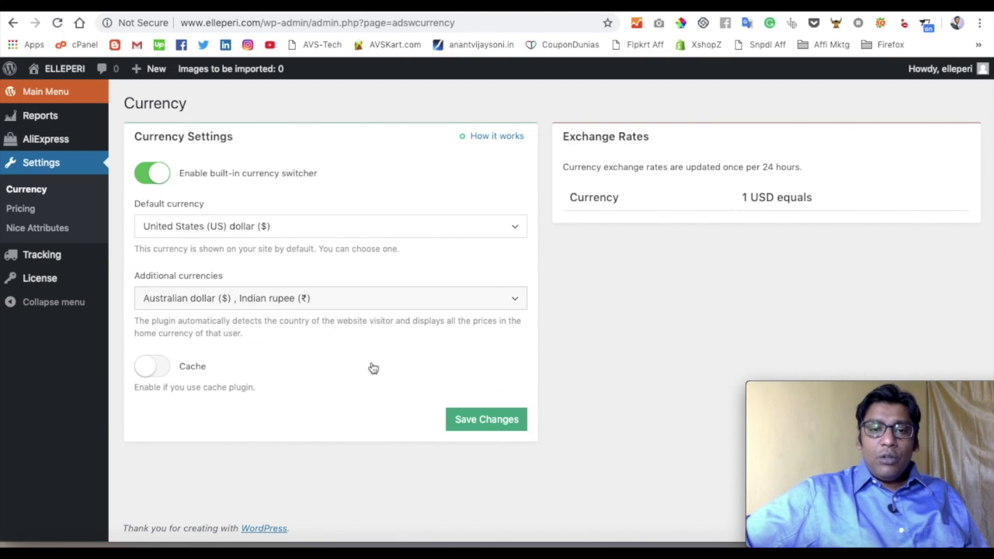
click(497, 422)
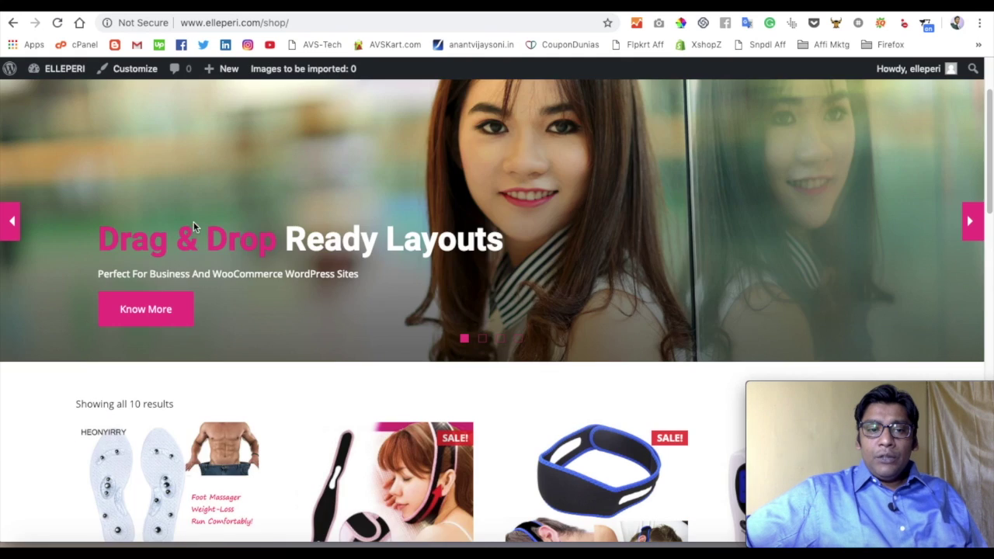
Examine which currency the product prices use on the ELLEPERI store's Shop page
scroll(193, 221, down, 5)
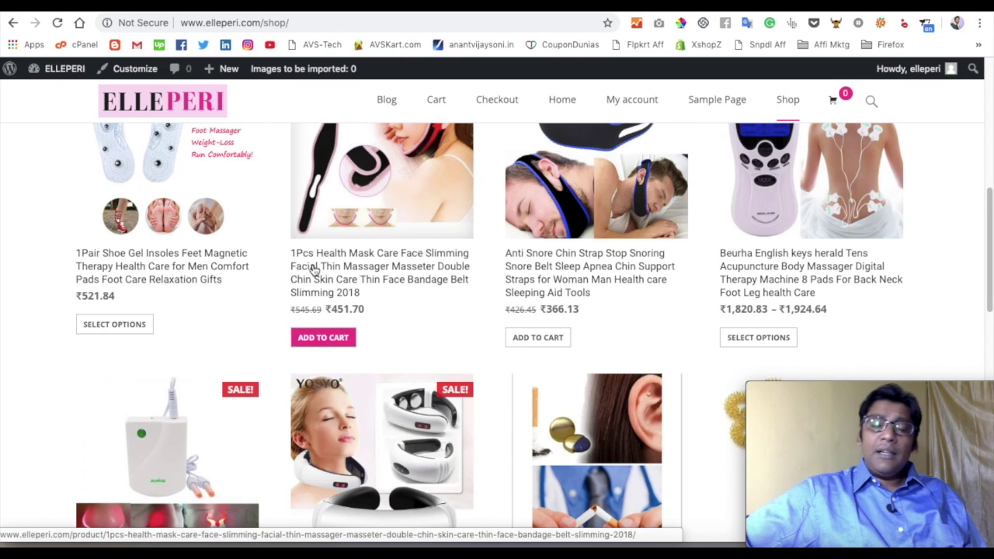
scroll(316, 270, up, 2)
scroll(295, 269, down, 1)
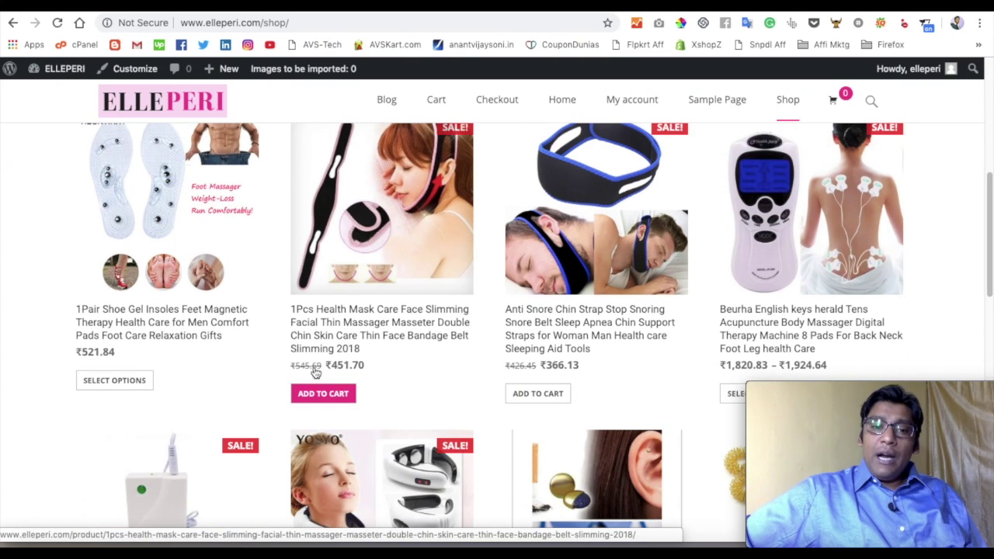
scroll(328, 359, down, 3)
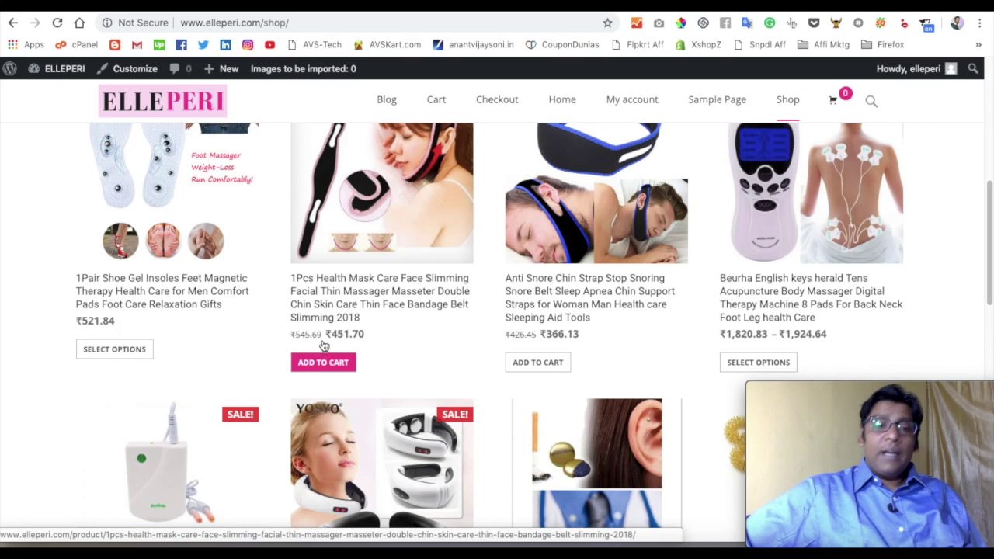
scroll(349, 342, down, 4)
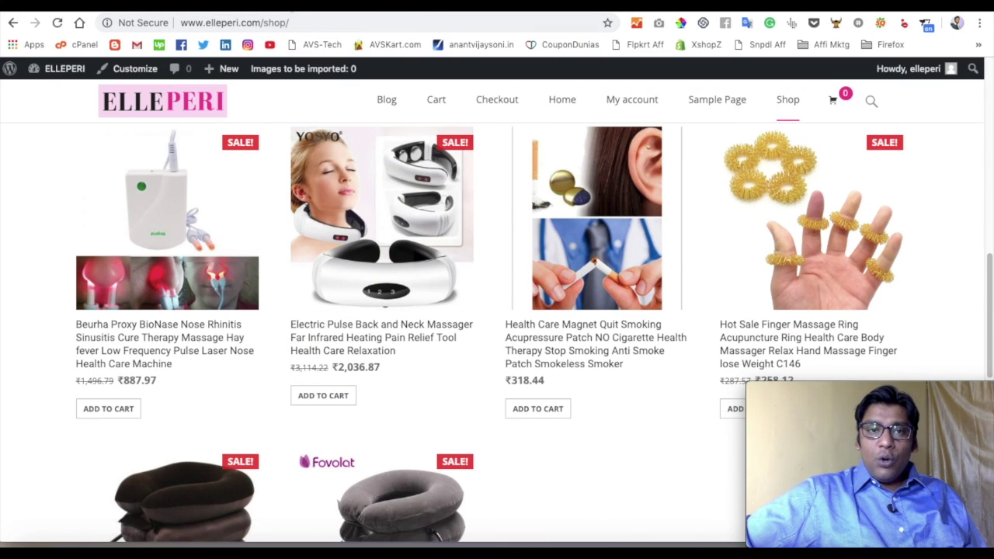
Return to the Currency settings and highlight the note about automatic detection of the website visitor's country
click(286, 9)
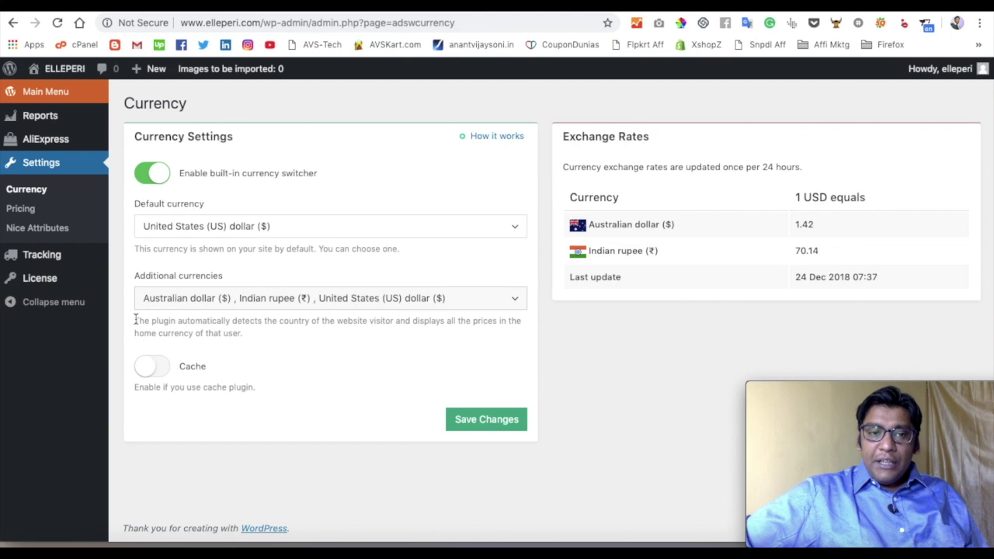
drag(134, 320, 399, 322)
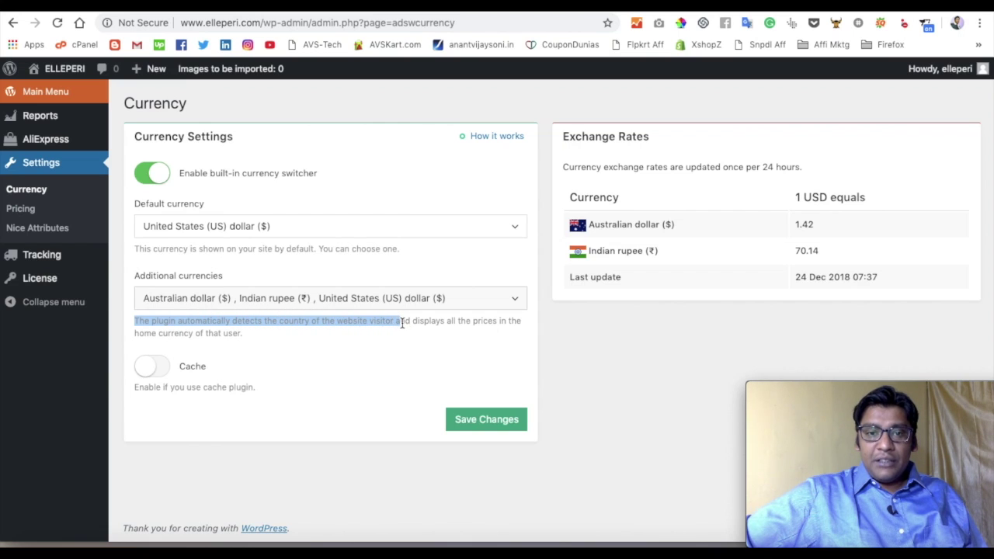
Remove Indian rupee (₹) from the additional currencies and save the currency settings
click(452, 331)
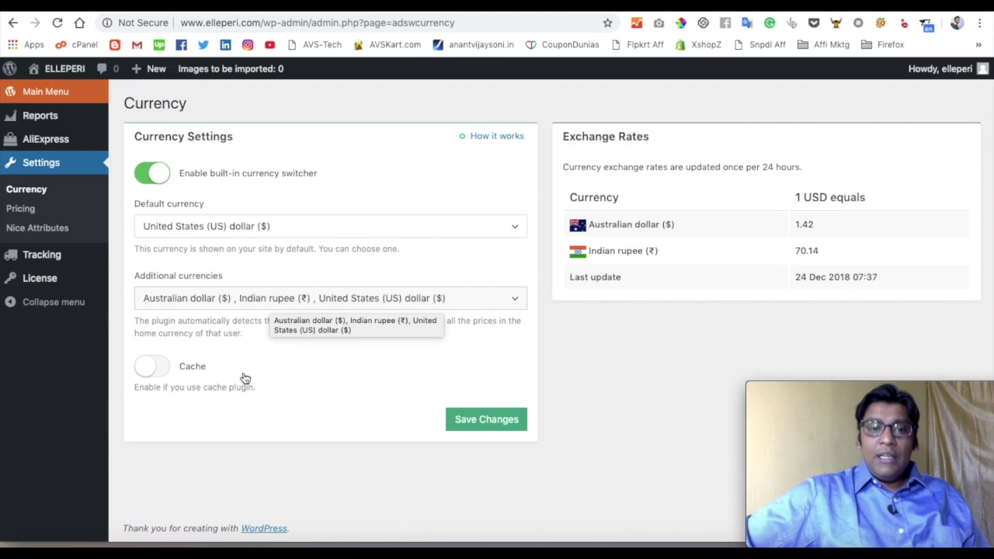
click(266, 302)
scroll(245, 384, down, 3)
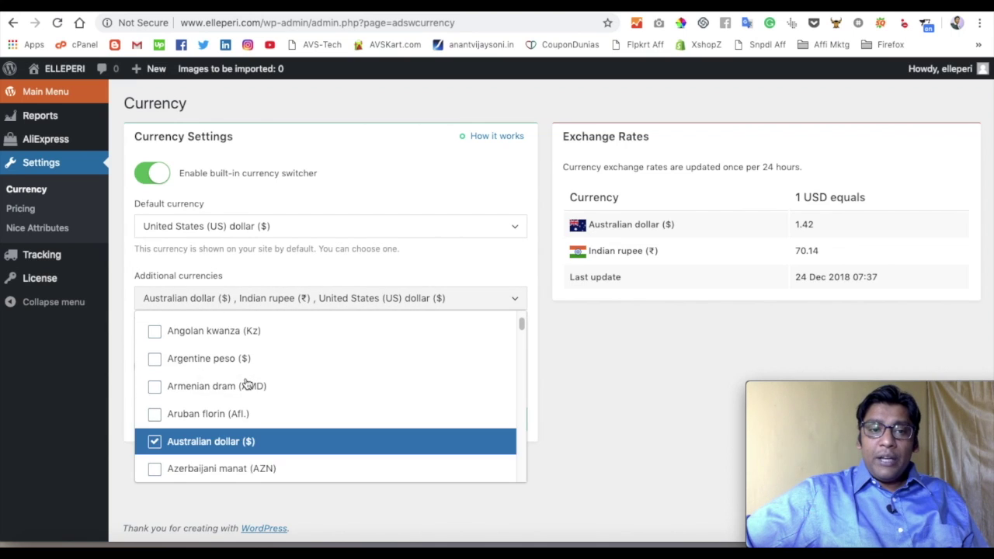
scroll(244, 383, up, 3)
scroll(310, 386, down, 12)
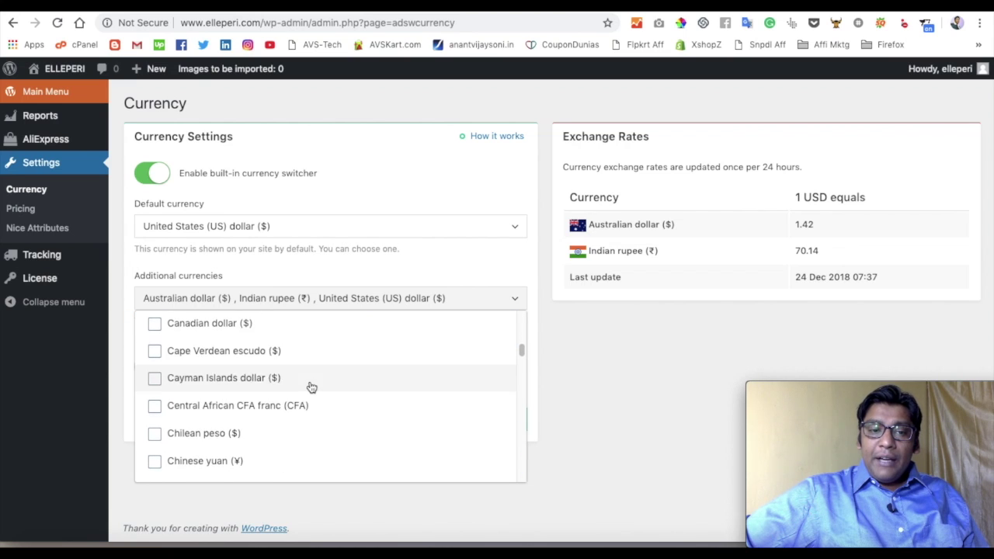
scroll(310, 386, down, 15)
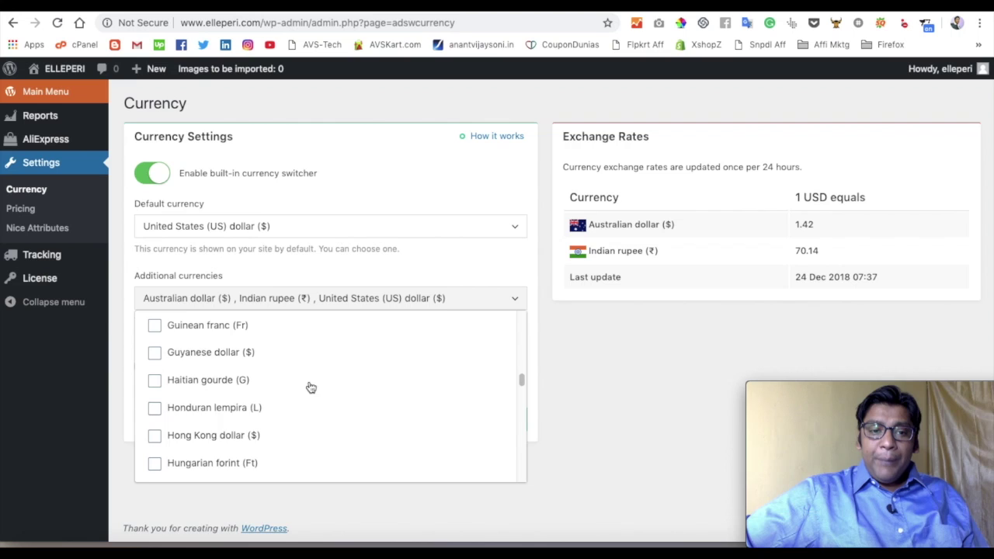
scroll(311, 386, down, 3)
click(155, 353)
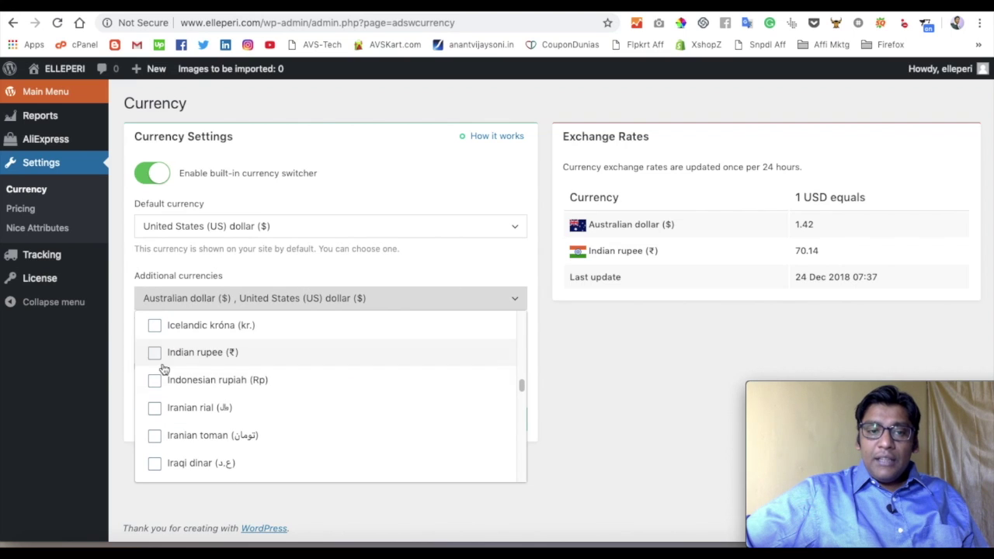
click(122, 370)
click(481, 423)
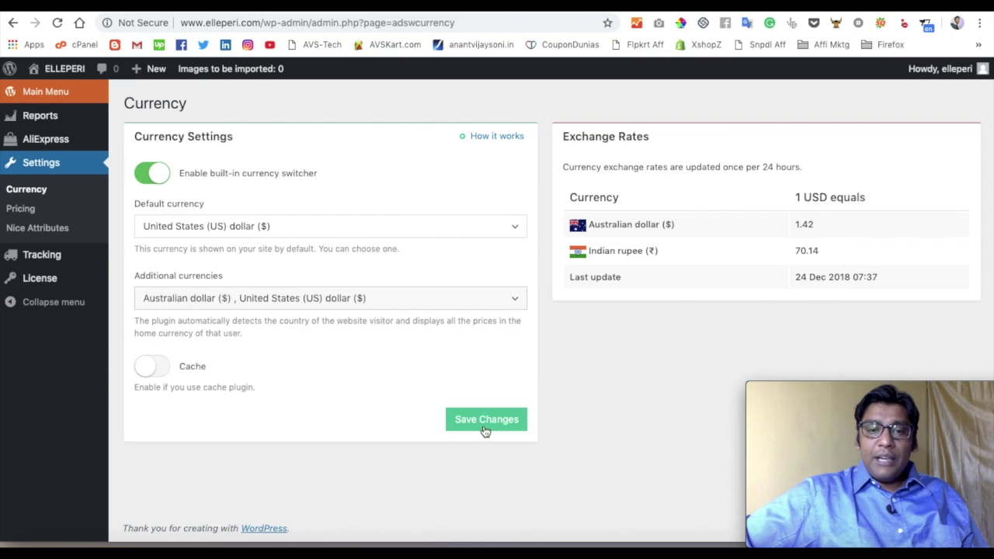
Reload the ELLEPERI store's Shop page and check which currency the product prices are displayed in
click(324, 308)
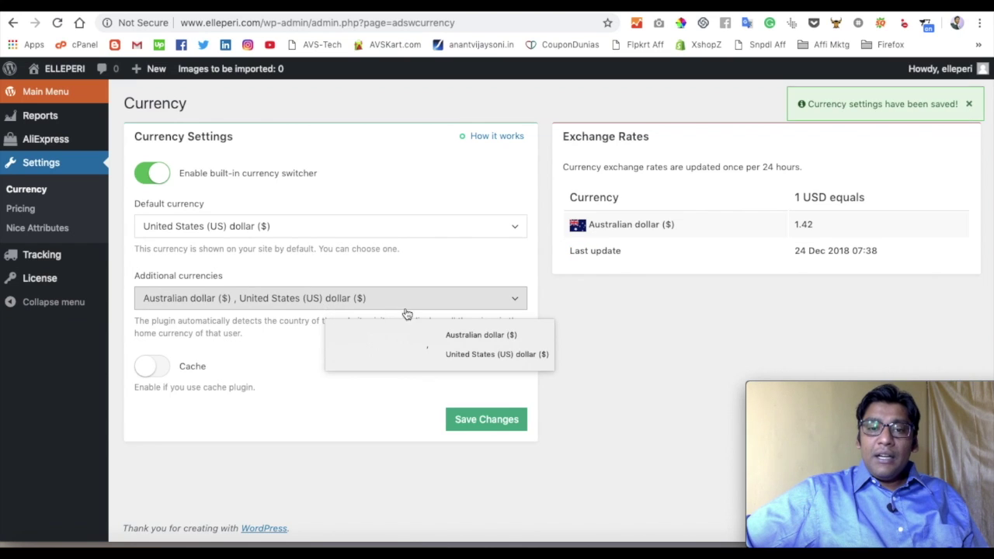
click(526, 27)
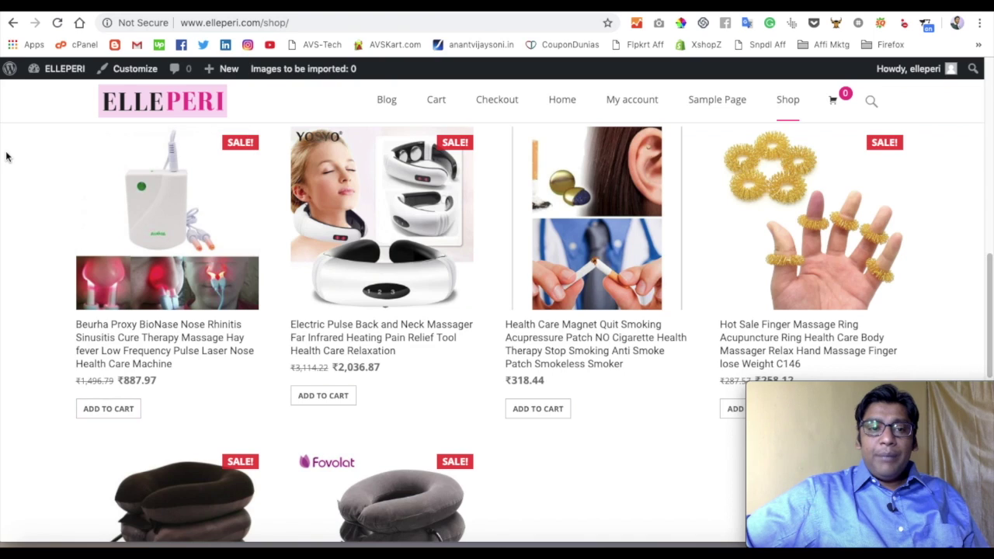
click(57, 22)
scroll(145, 213, down, 3)
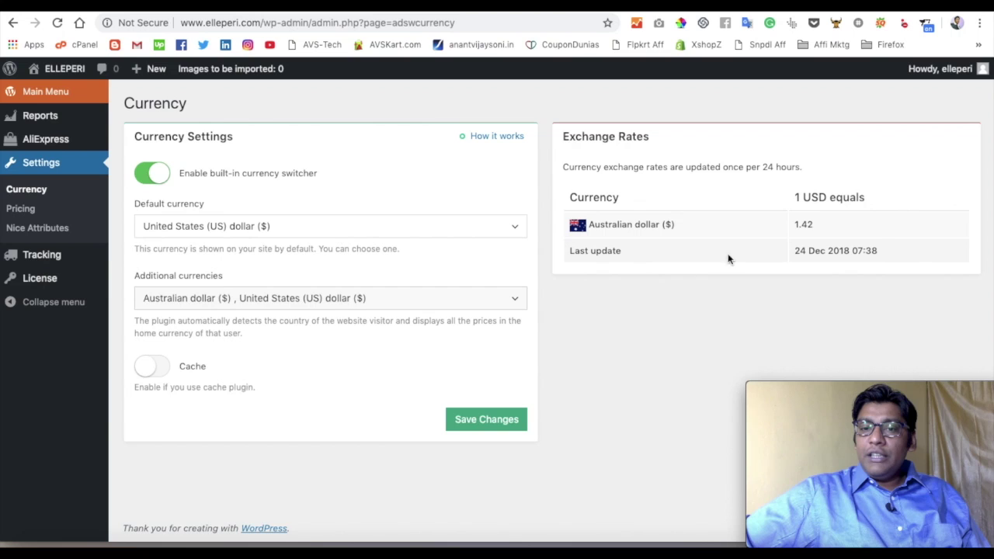
Return to the Currency settings and examine the exchange rates' last update and the note on how often they refresh
drag(890, 255, 787, 250)
click(661, 257)
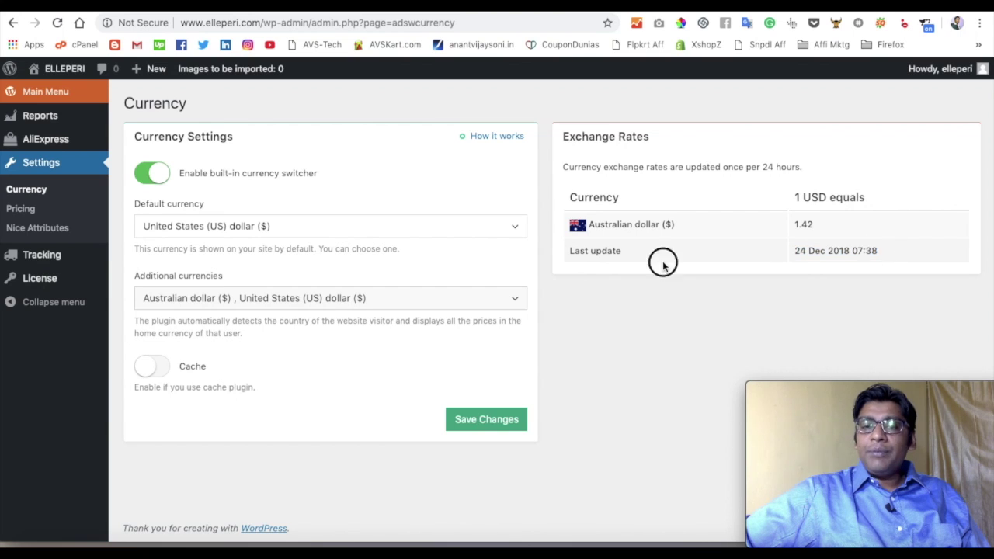
drag(810, 171, 554, 164)
click(625, 170)
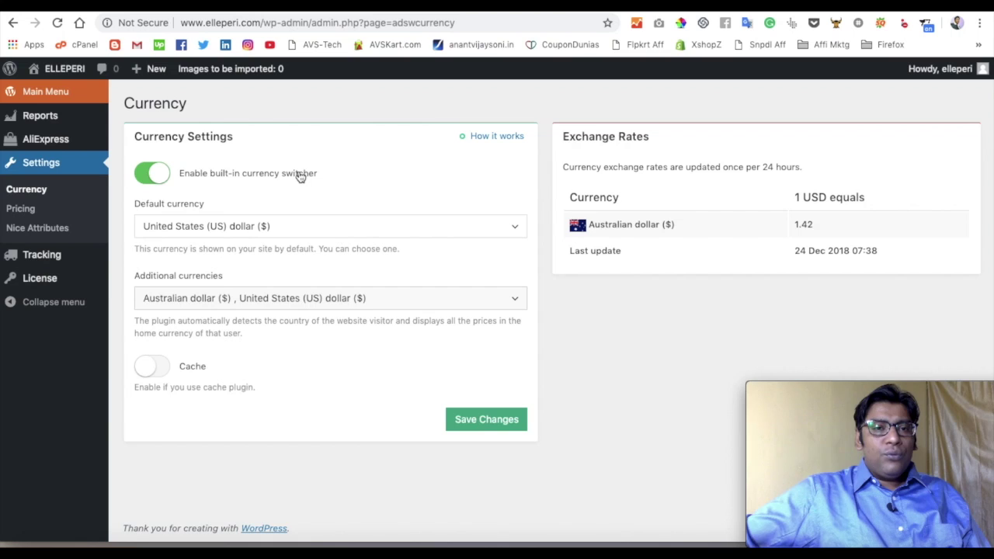
Review the Nice Attributes settings for product variation display, variation image size and review images in popups
click(48, 230)
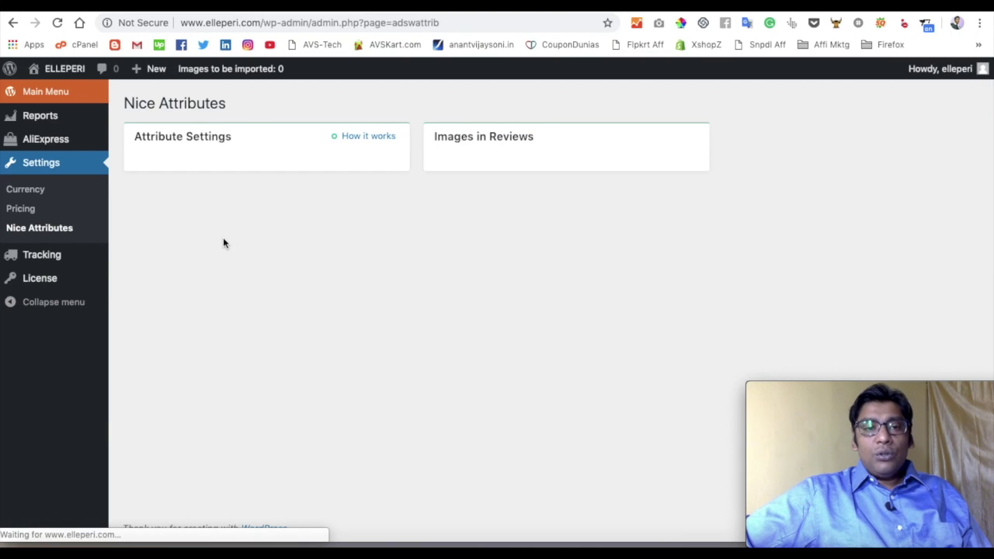
click(278, 142)
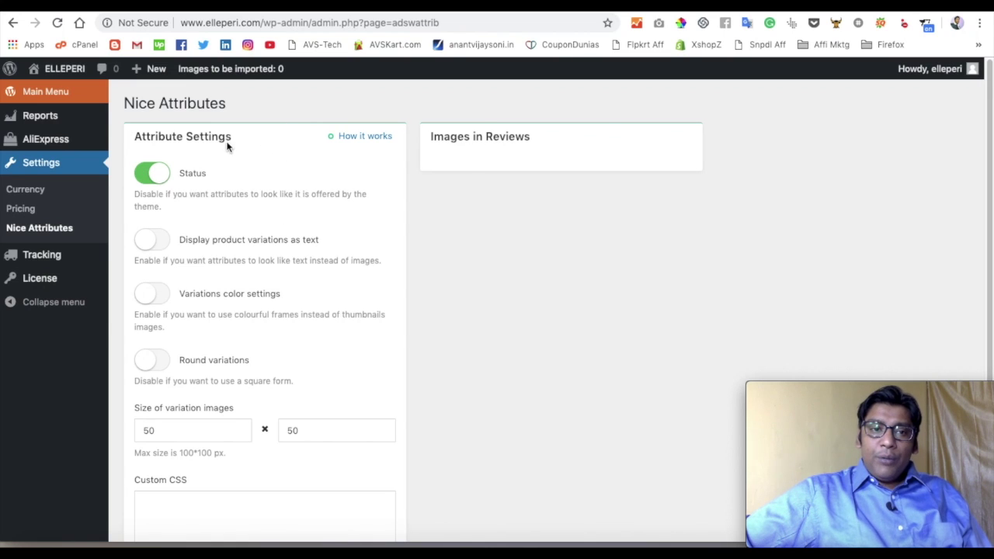
scroll(199, 207, down, 1)
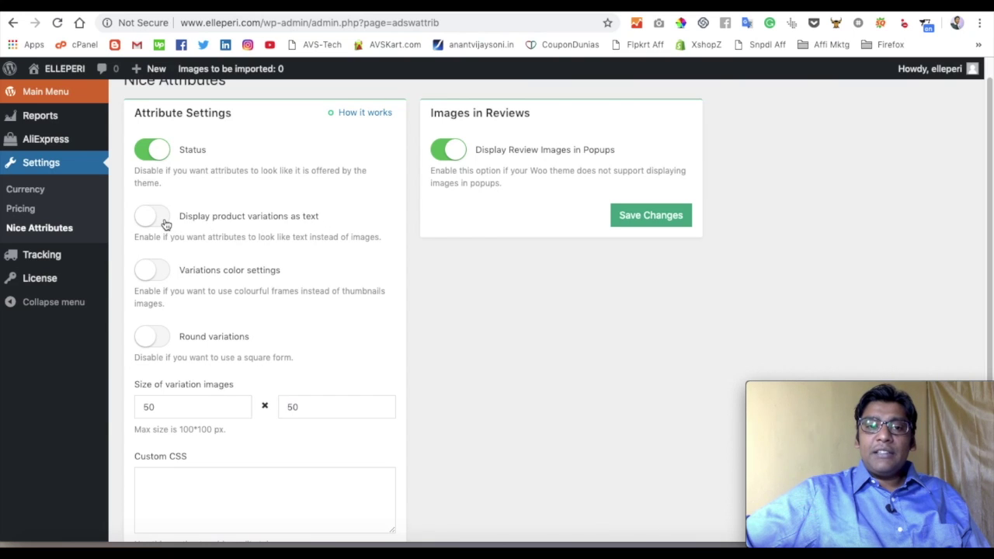
scroll(216, 303, up, 1)
scroll(216, 305, down, 2)
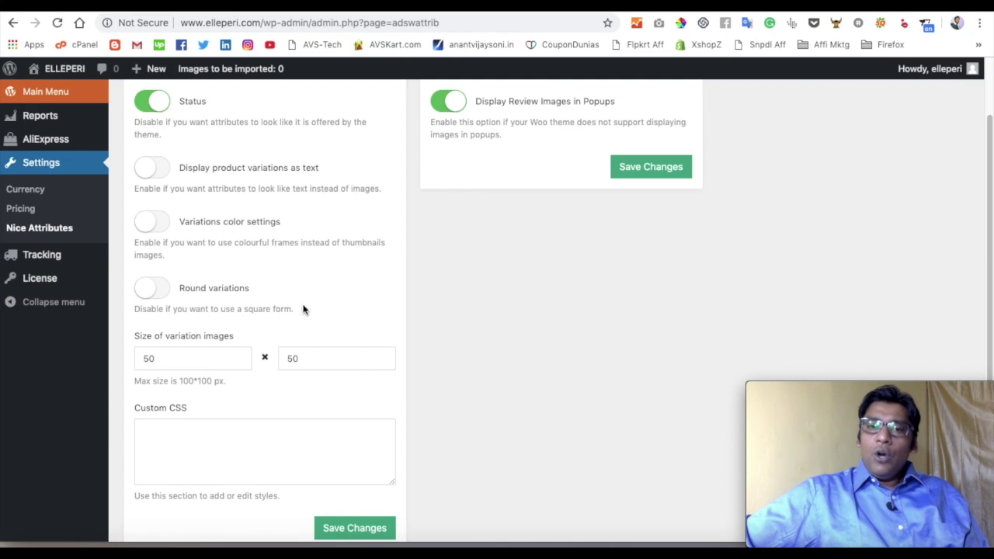
scroll(306, 300, up, 3)
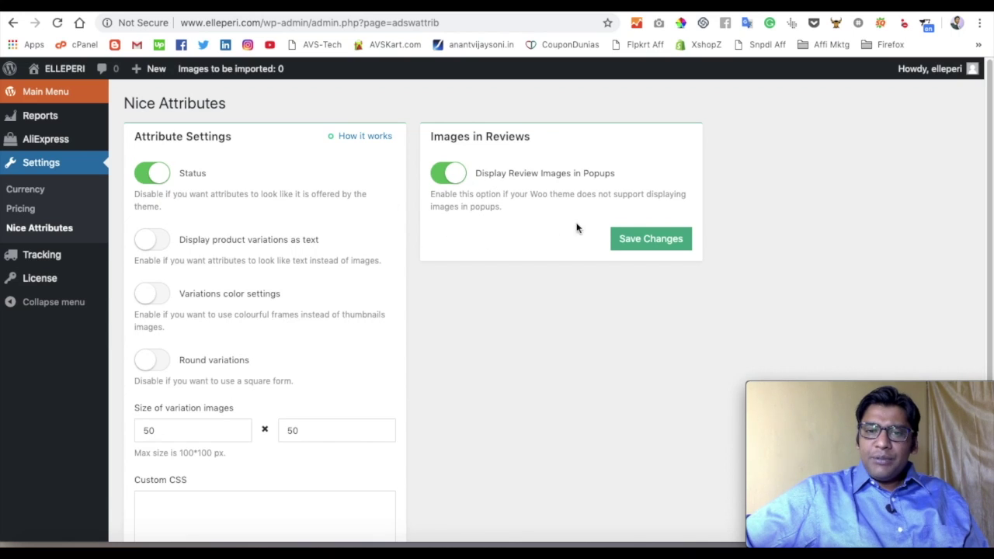
scroll(196, 240, down, 1)
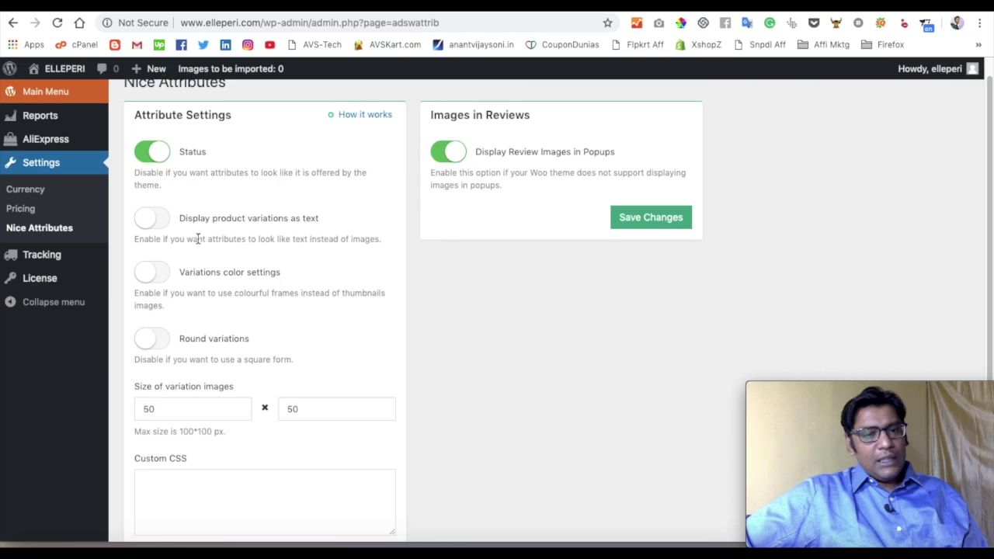
scroll(198, 242, down, 1)
Review the Traffic Report's Google Analytics setup and its Client ID and Client Secret Key fields
click(49, 116)
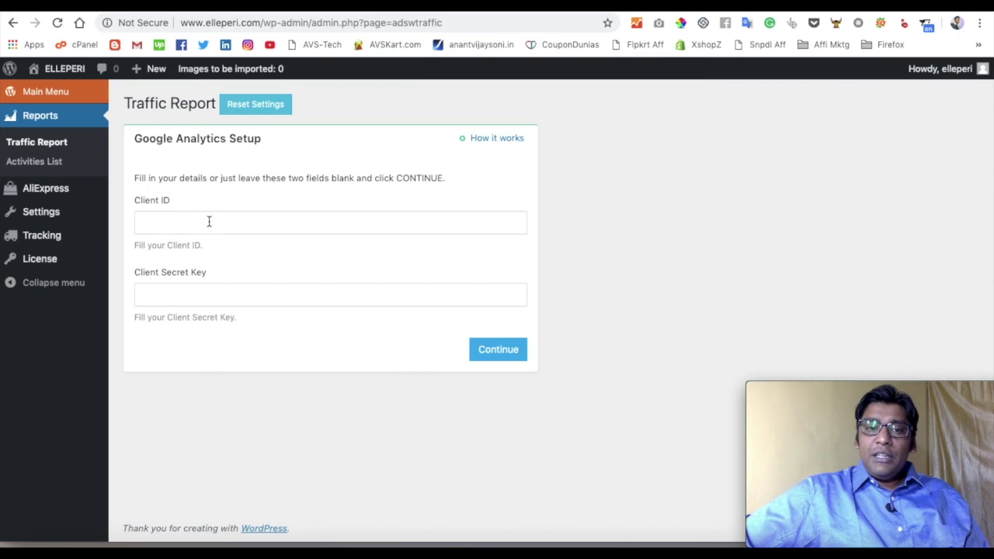
click(209, 219)
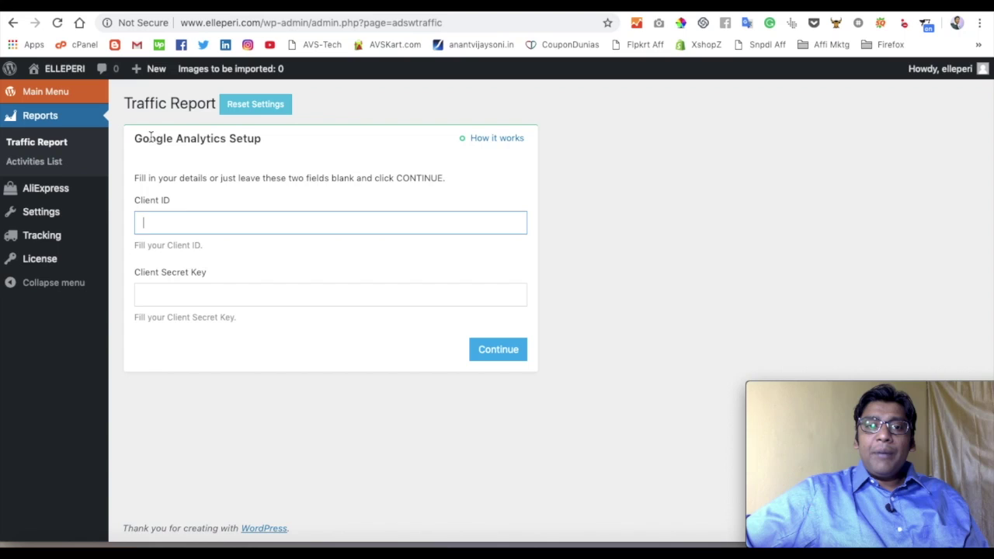
drag(135, 141, 213, 139)
drag(139, 199, 207, 202)
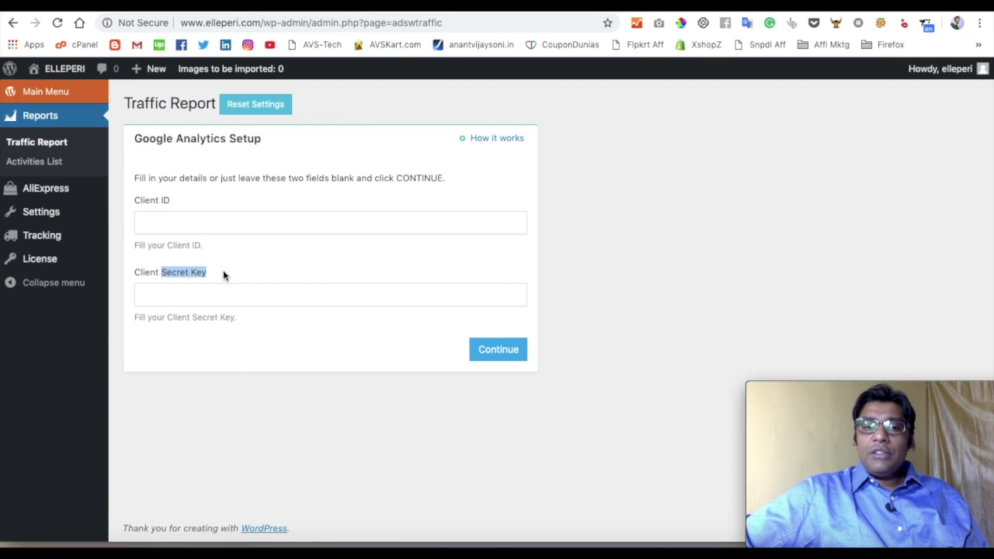
click(257, 274)
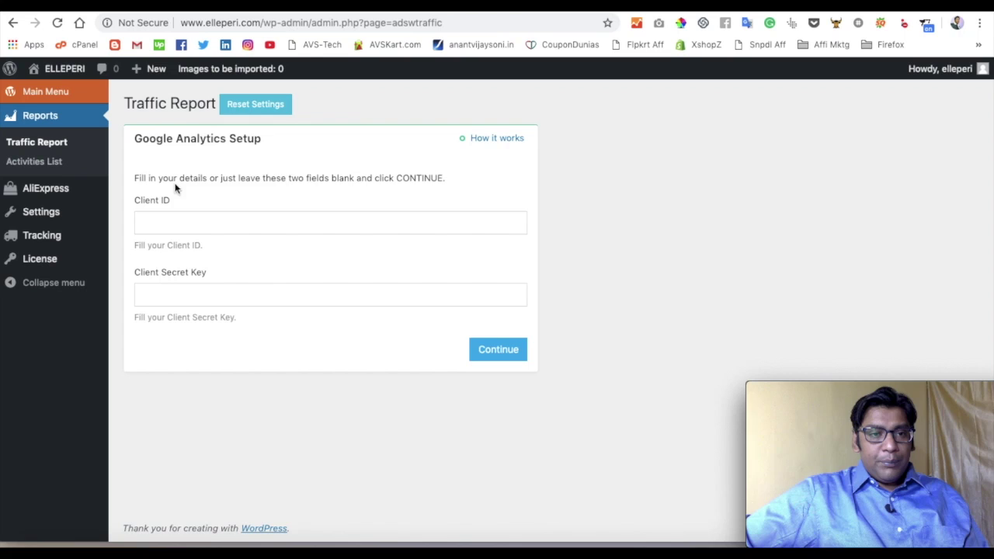
View the Activities List report and the order Tracking page
click(100, 164)
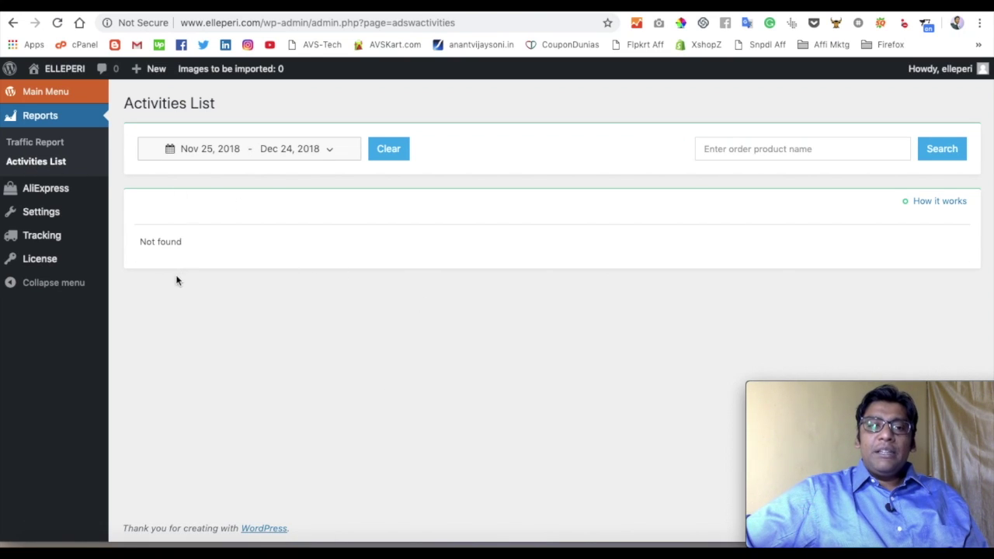
click(27, 238)
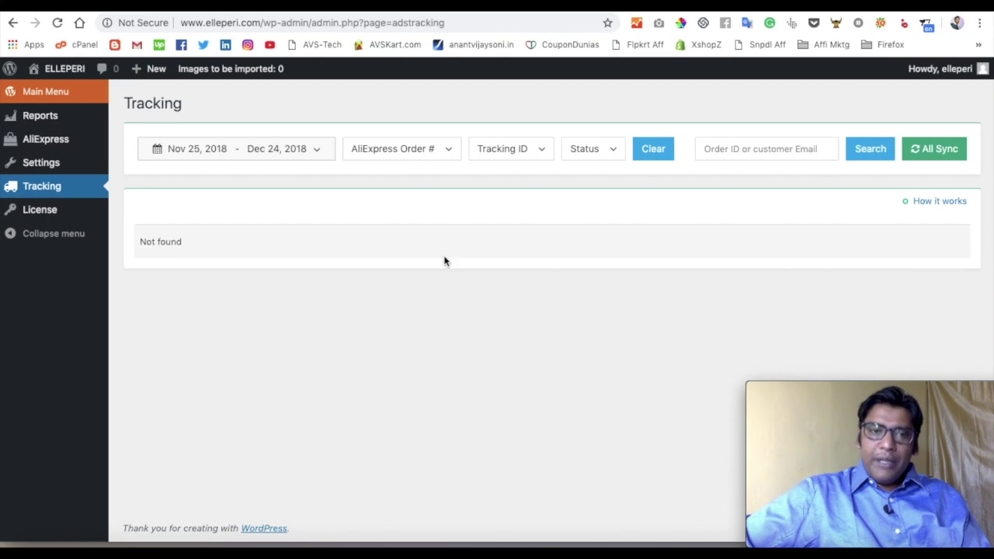
Review the AliExpress settings for order fulfilment and product images, and look through the available tracking services
mouse_move(78, 143)
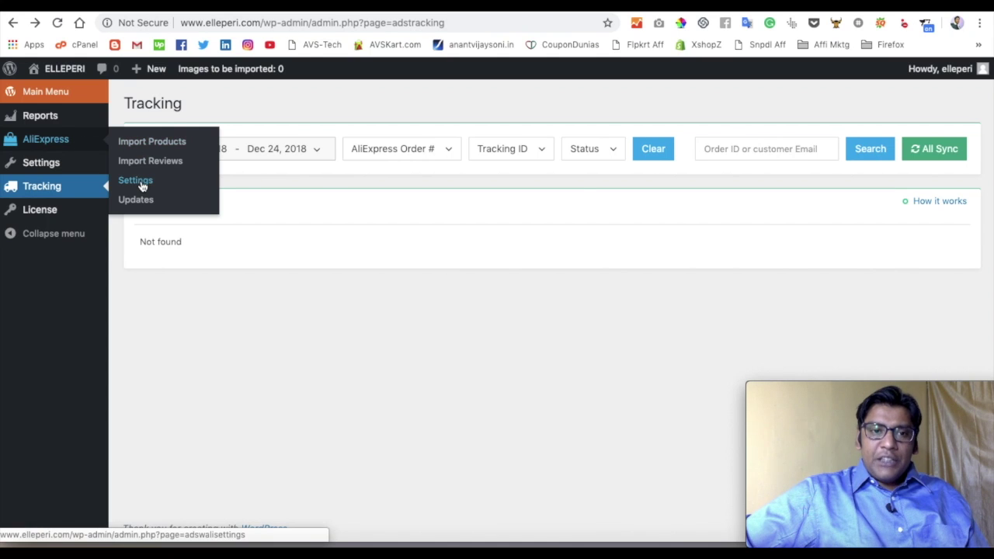
click(140, 183)
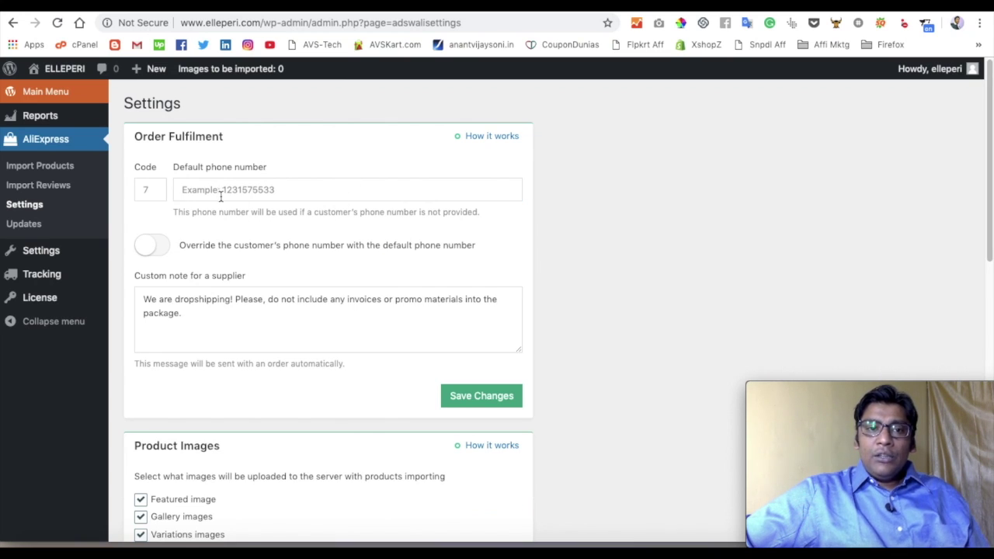
scroll(281, 193, down, 5)
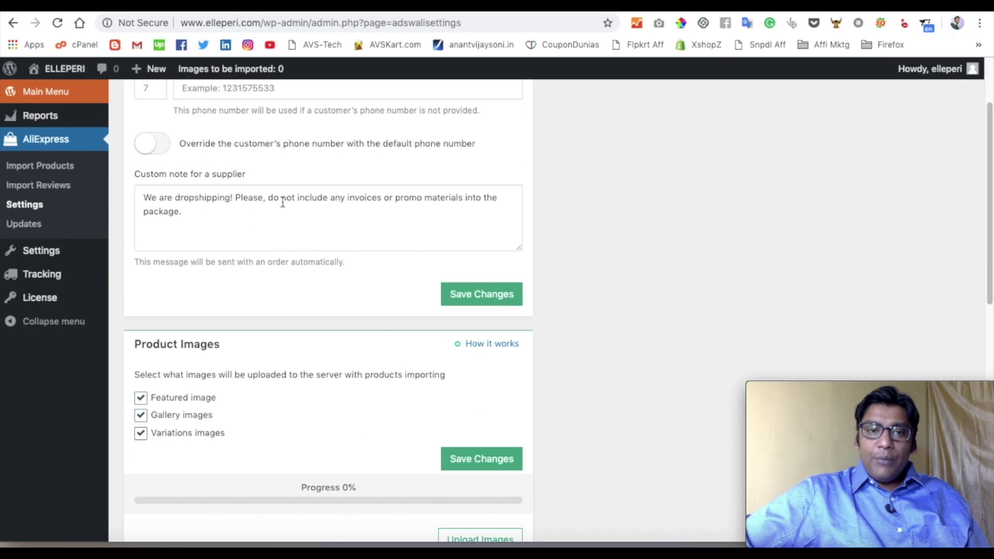
scroll(282, 205, down, 8)
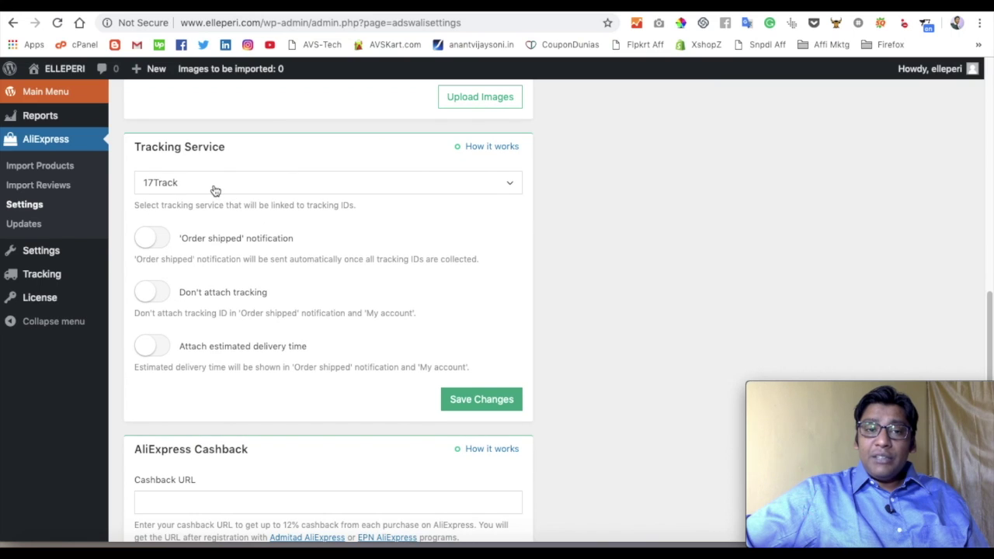
click(215, 191)
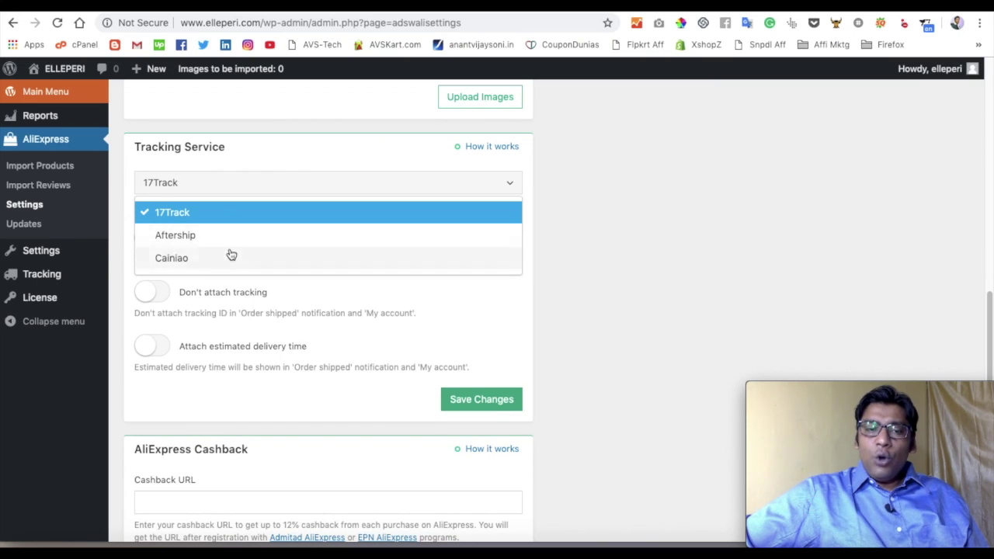
click(251, 195)
Examine the tracking notification options and the AliExpress Cashback URL section of the AliExpress settings
scroll(259, 249, down, 2)
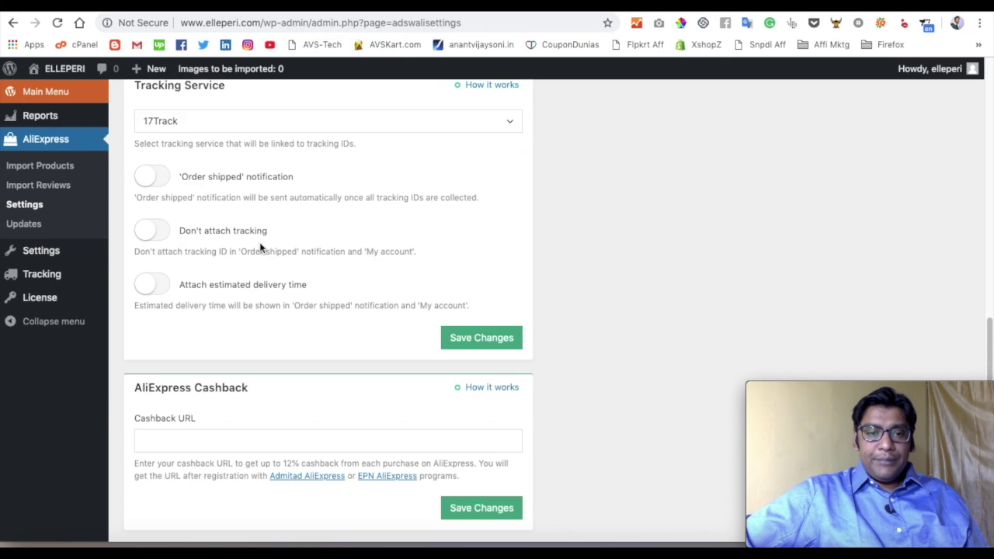
scroll(261, 249, down, 1)
click(223, 394)
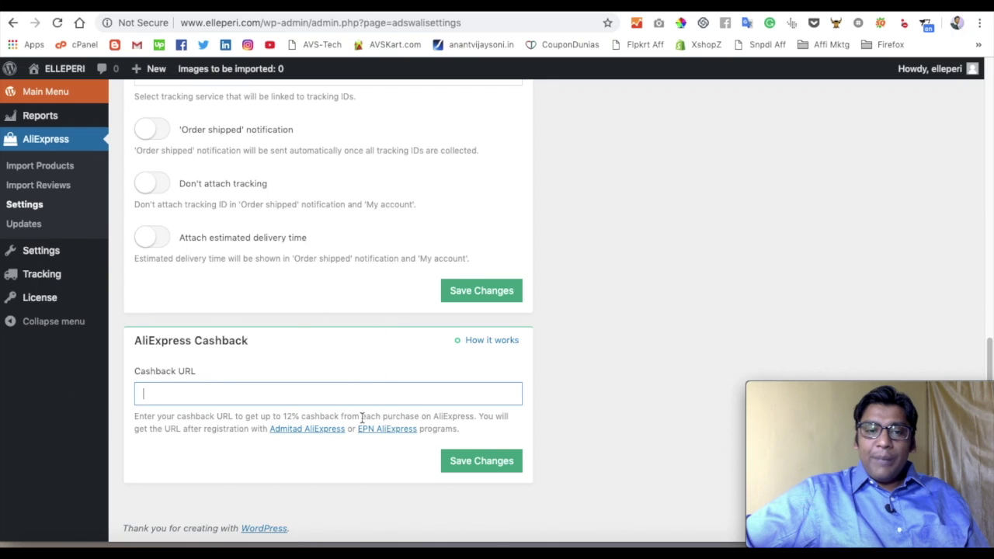
scroll(287, 331, up, 3)
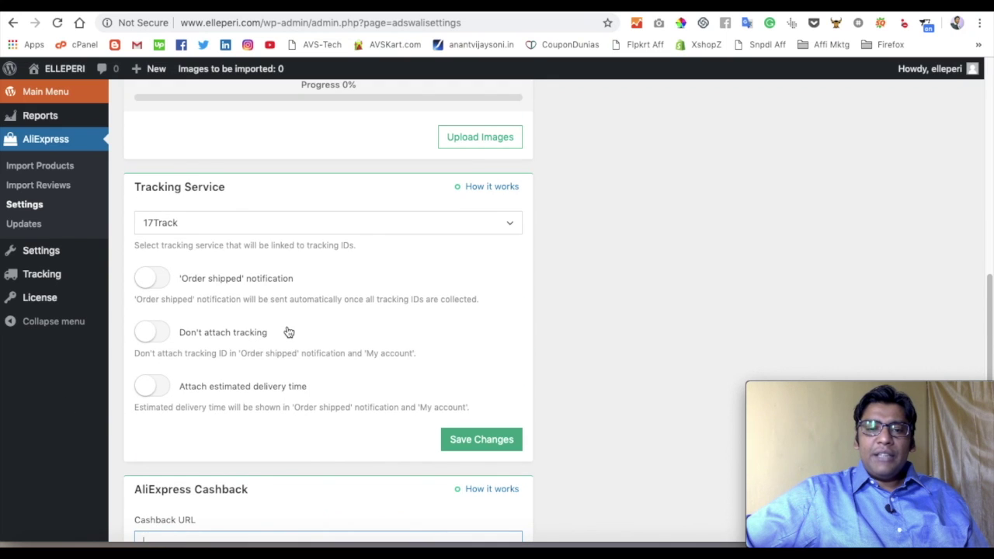
scroll(287, 332, up, 7)
scroll(295, 316, down, 5)
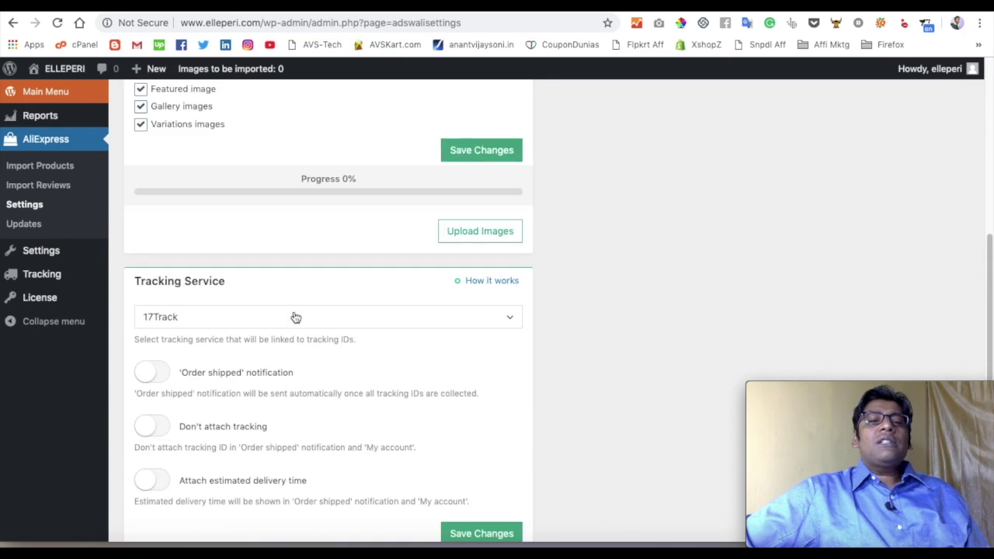
scroll(295, 317, down, 5)
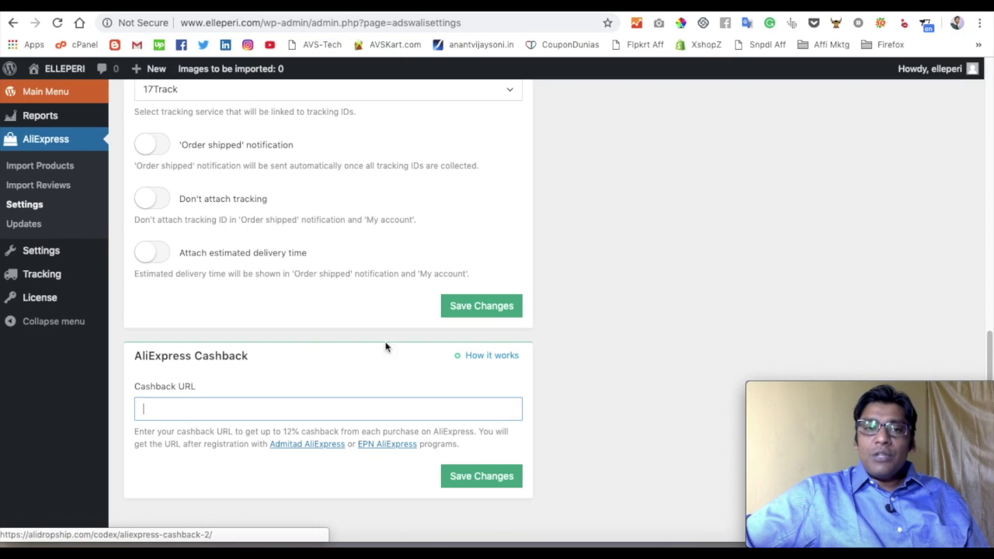
scroll(235, 319, up, 5)
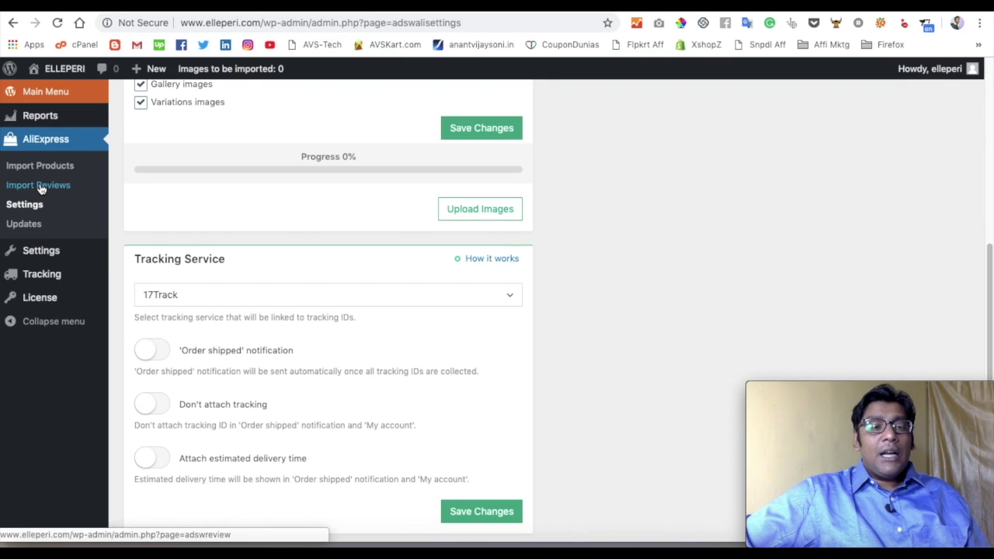
Open the Import Reviews page and set it to import reviews of 4 stars and higher, up to 20 per product
click(41, 187)
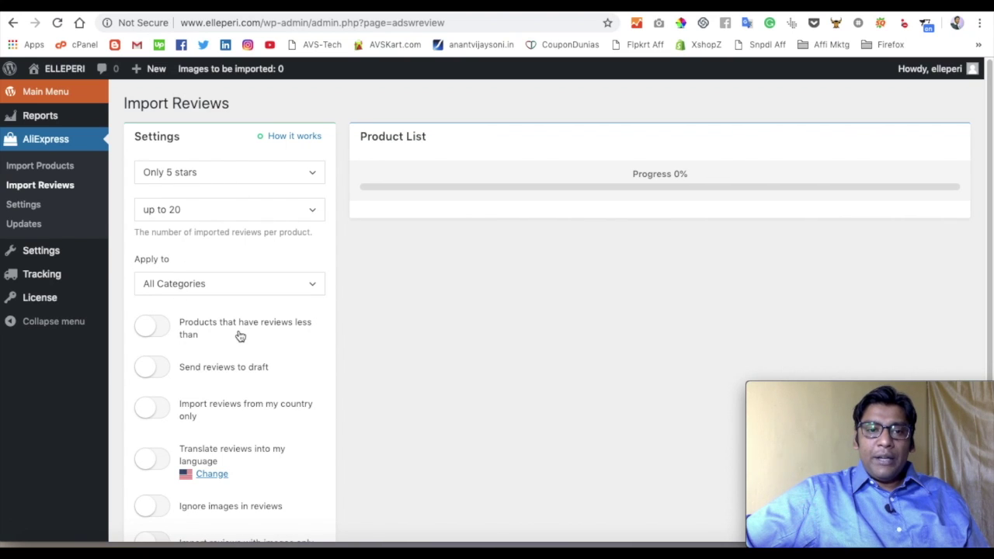
scroll(241, 336, down, 1)
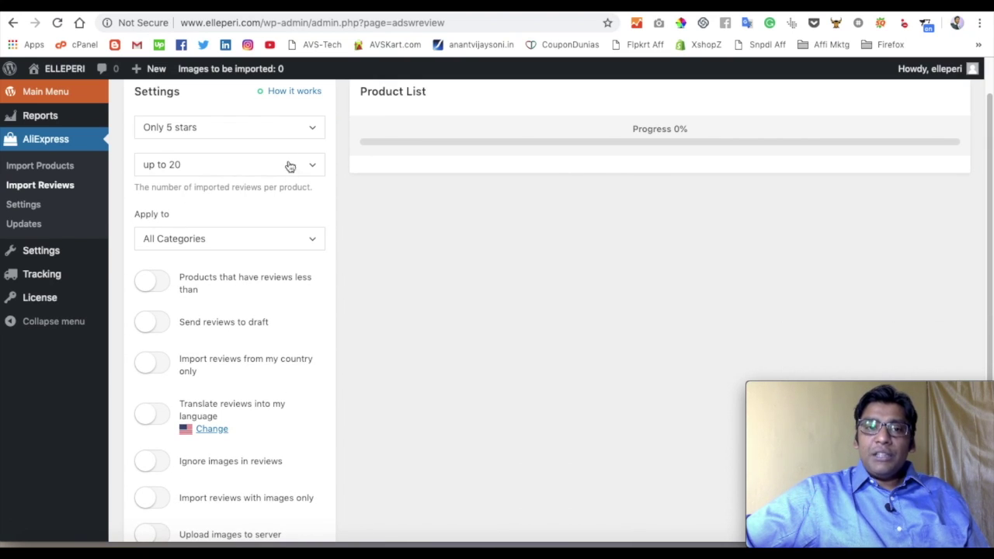
scroll(338, 303, up, 1)
scroll(338, 303, up, 1)
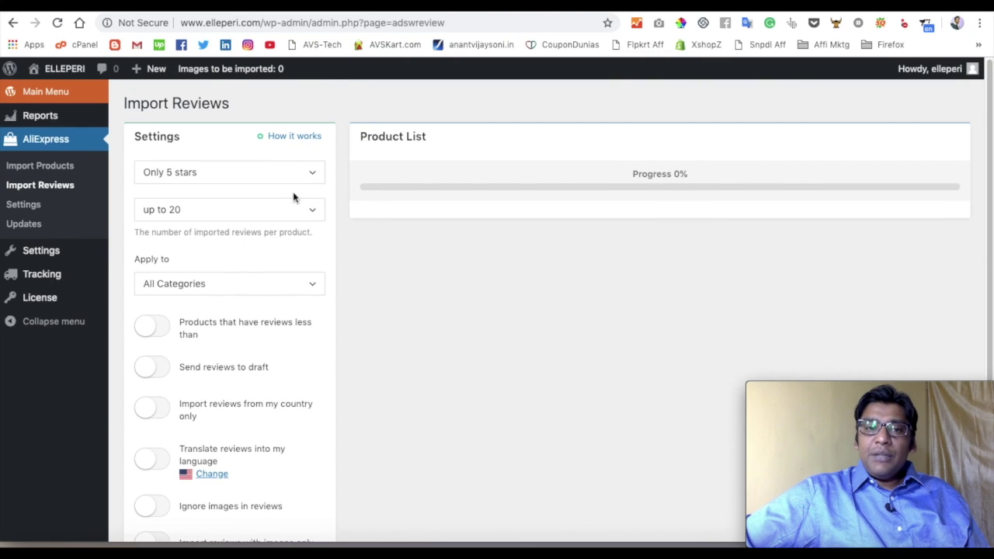
click(217, 215)
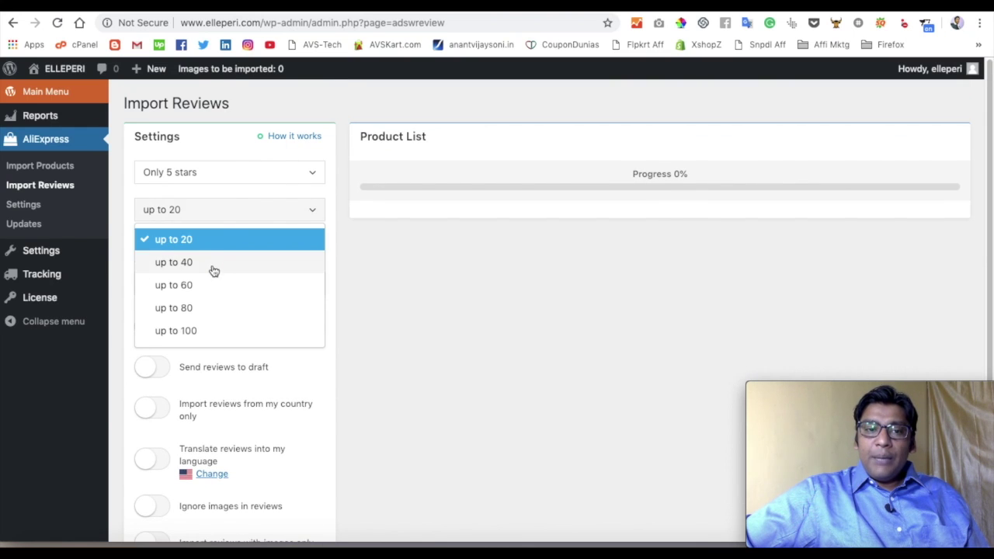
click(238, 243)
click(300, 171)
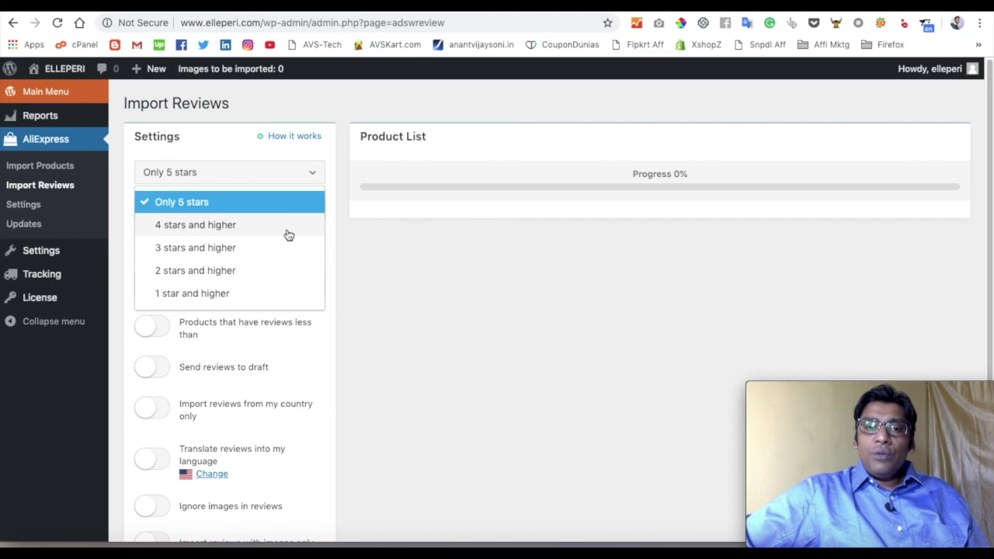
click(288, 226)
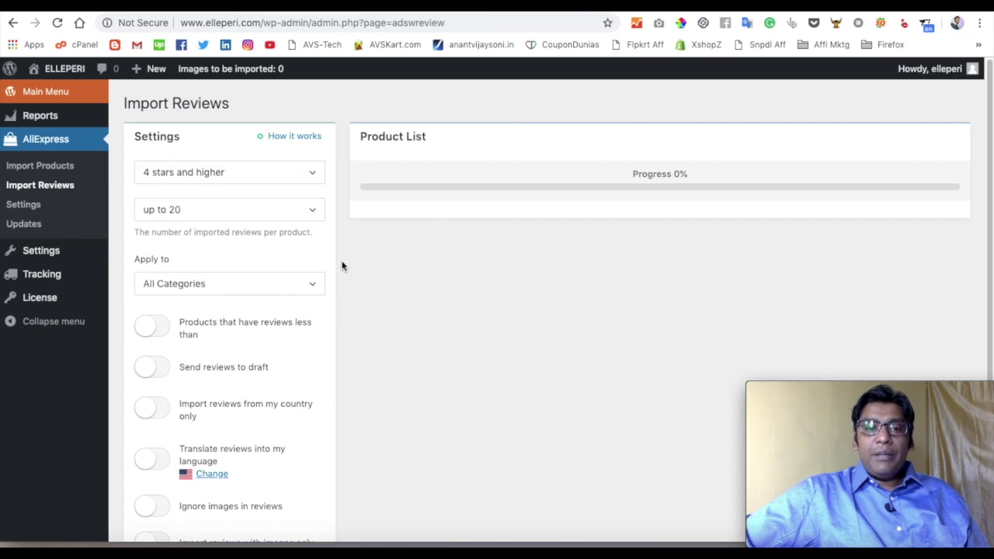
Keep the review import applied to All Categories and start importing the reviews
scroll(342, 264, down, 3)
click(288, 197)
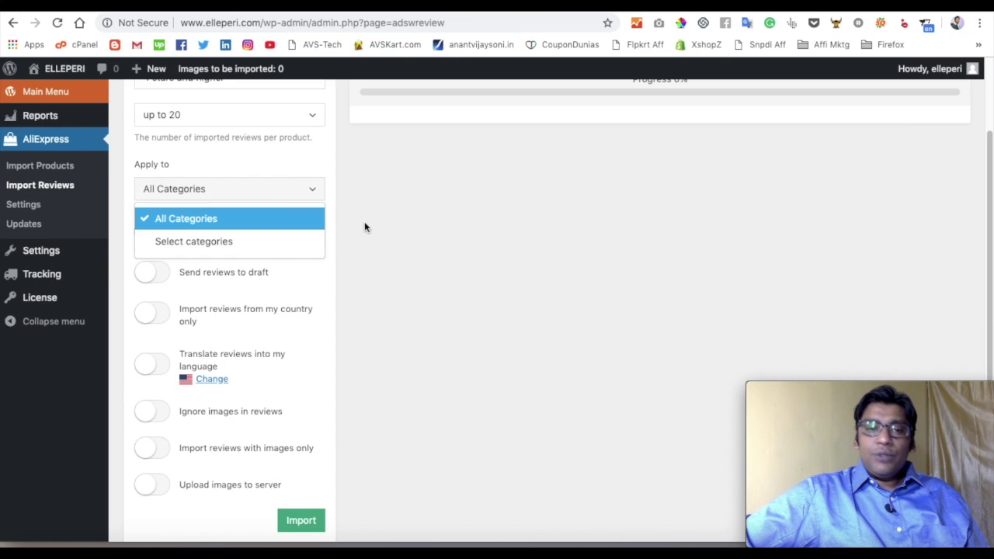
click(357, 246)
scroll(342, 327, down, 2)
click(302, 465)
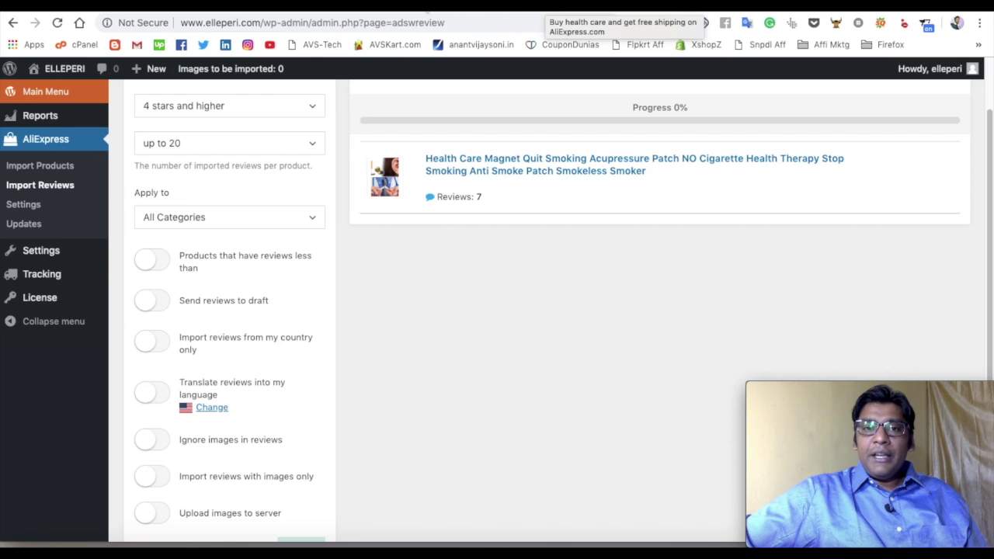
Open the Health Care Magnet Quit Smoking Acupressure Patch from the store's shop page and show its customer reviews
click(427, 7)
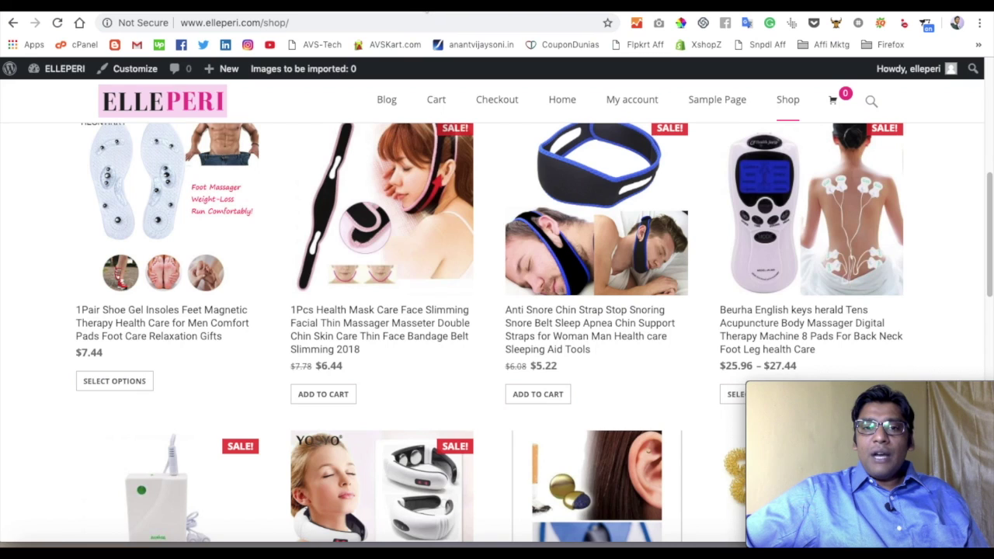
scroll(408, 250, down, 2)
scroll(409, 250, down, 3)
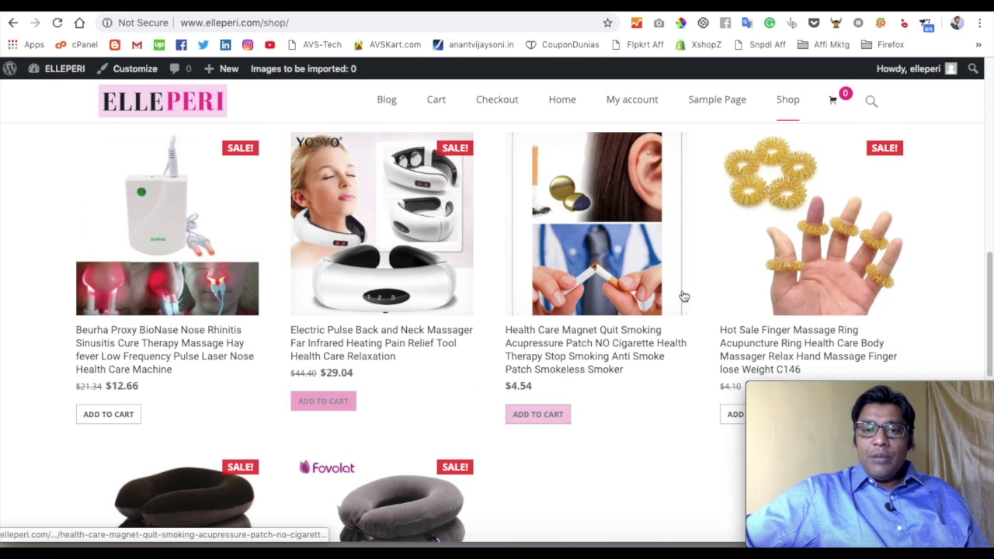
click(556, 341)
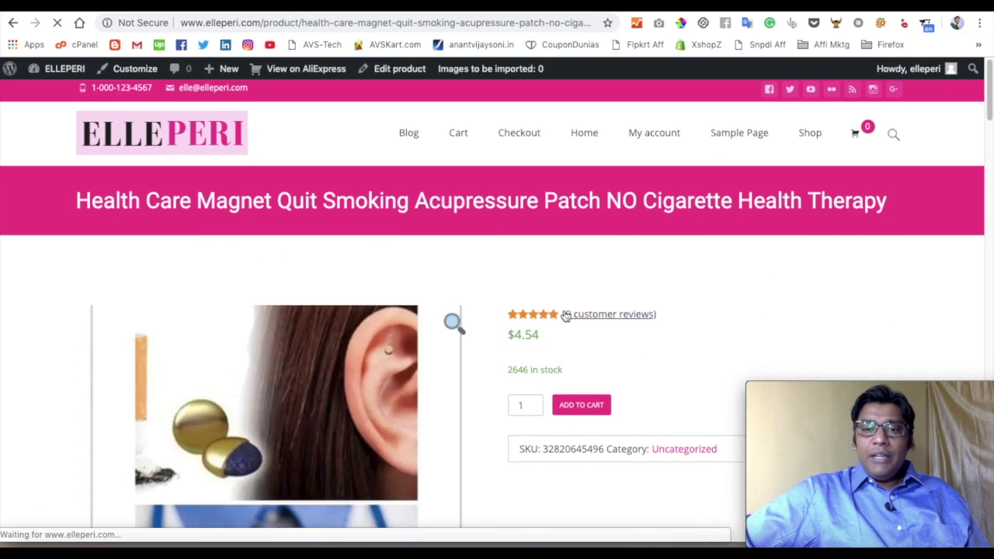
click(617, 318)
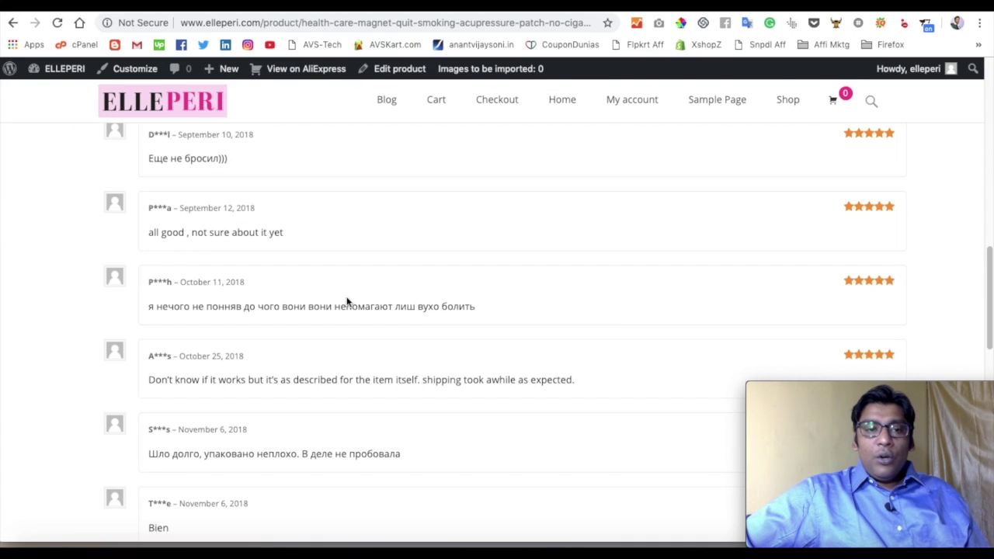
Examine the imported customer reviews of the quit smoking patch, including their star ratings, languages and attached photos
scroll(240, 279, down, 1)
scroll(238, 281, down, 6)
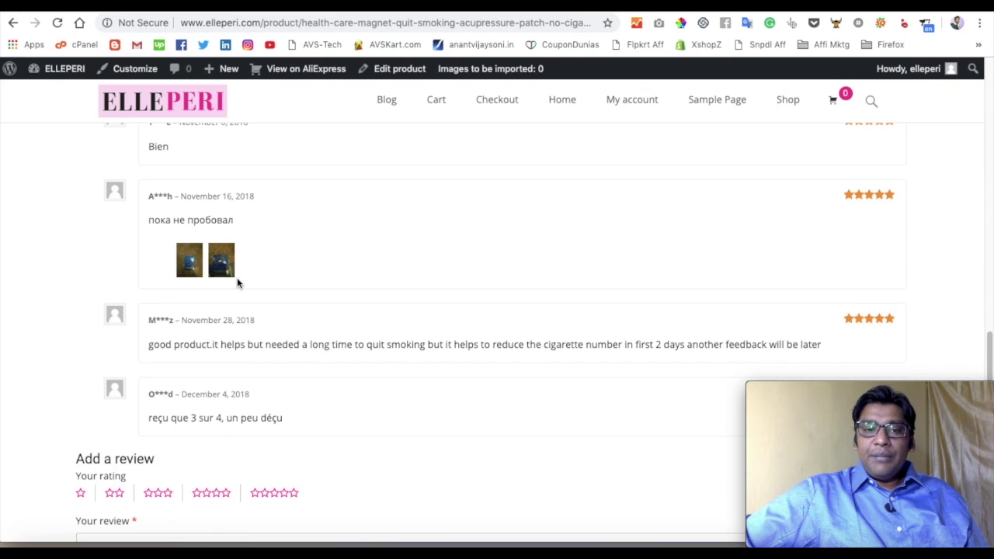
scroll(237, 277, up, 10)
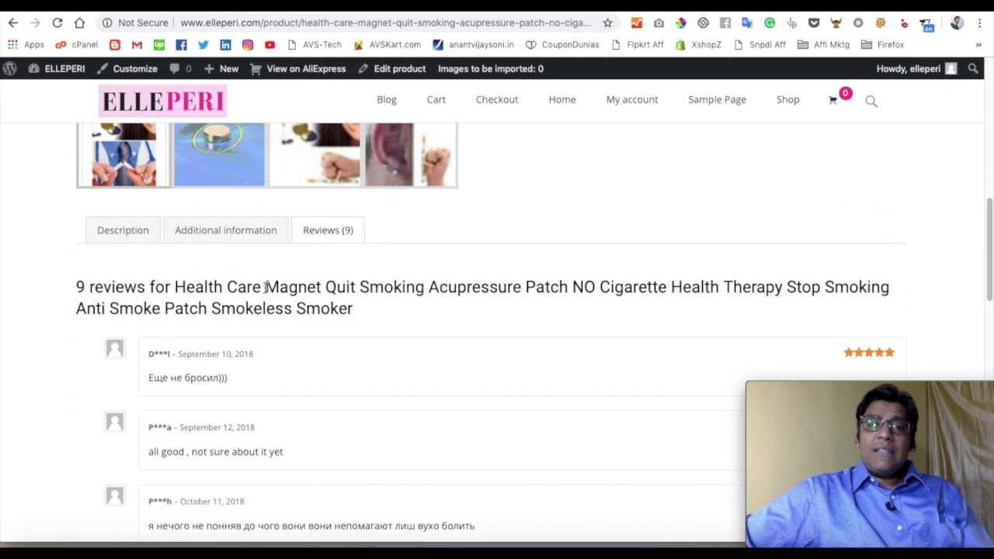
scroll(264, 290, down, 2)
scroll(264, 292, up, 1)
scroll(264, 292, down, 5)
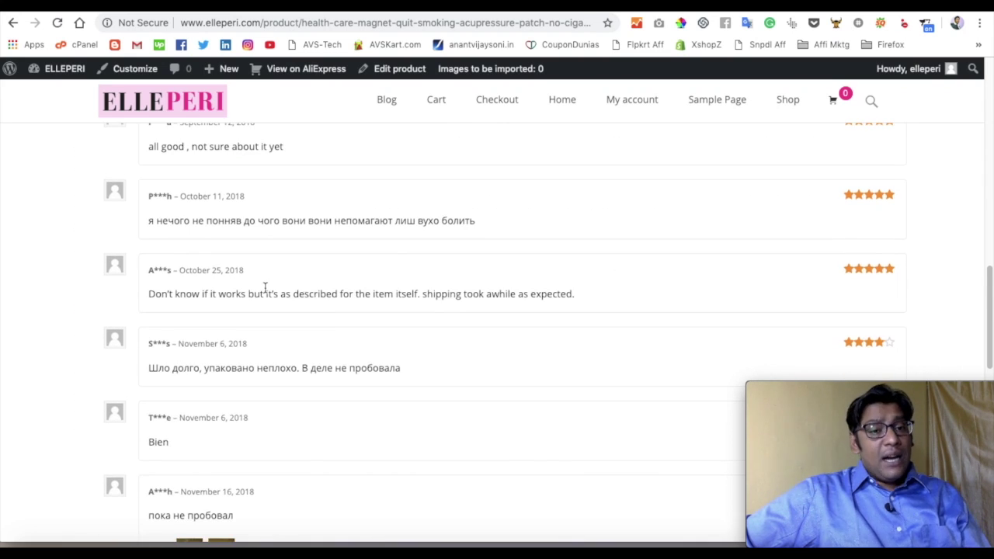
scroll(264, 292, down, 3)
scroll(265, 290, up, 15)
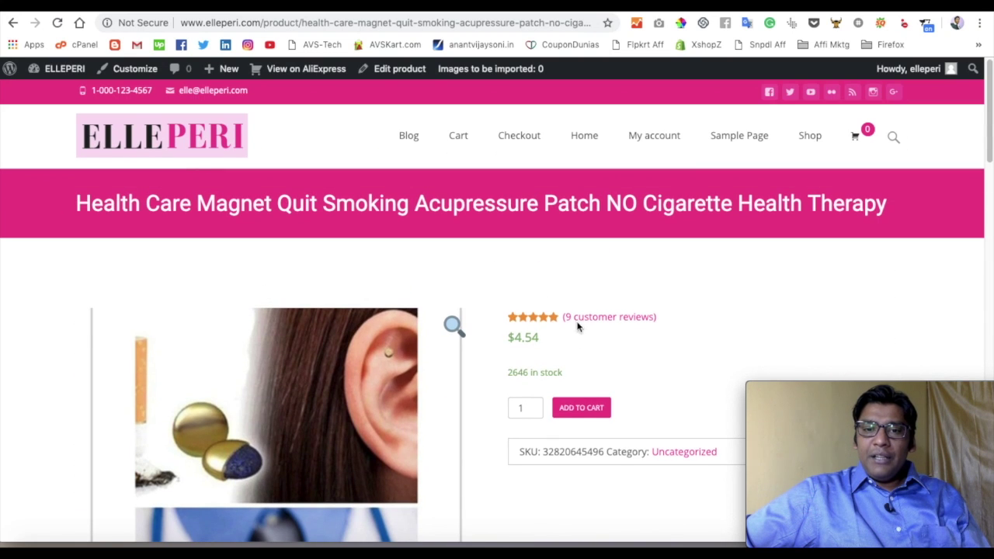
Reload the quit smoking patch's product page and read through its refreshed review list
click(57, 23)
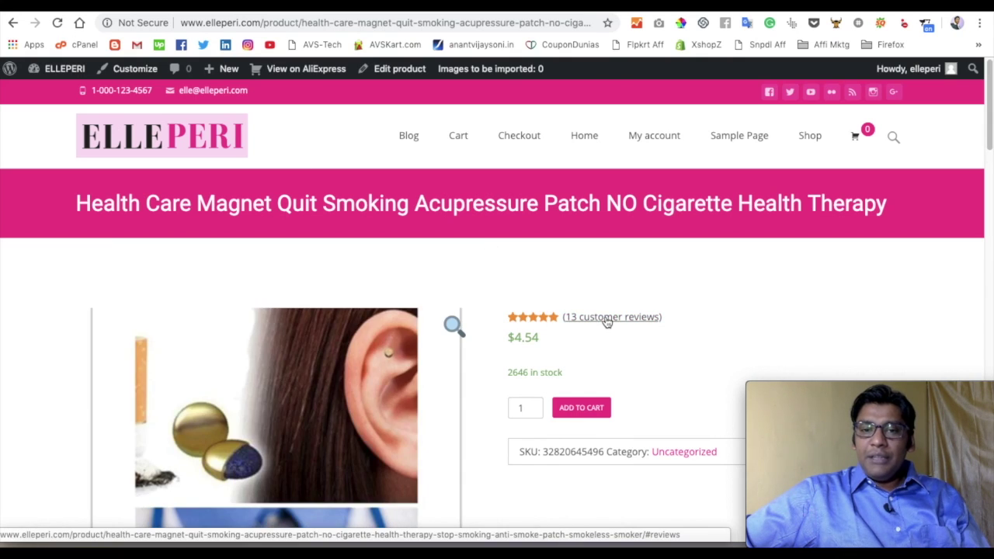
scroll(451, 287, down, 3)
scroll(449, 281, down, 3)
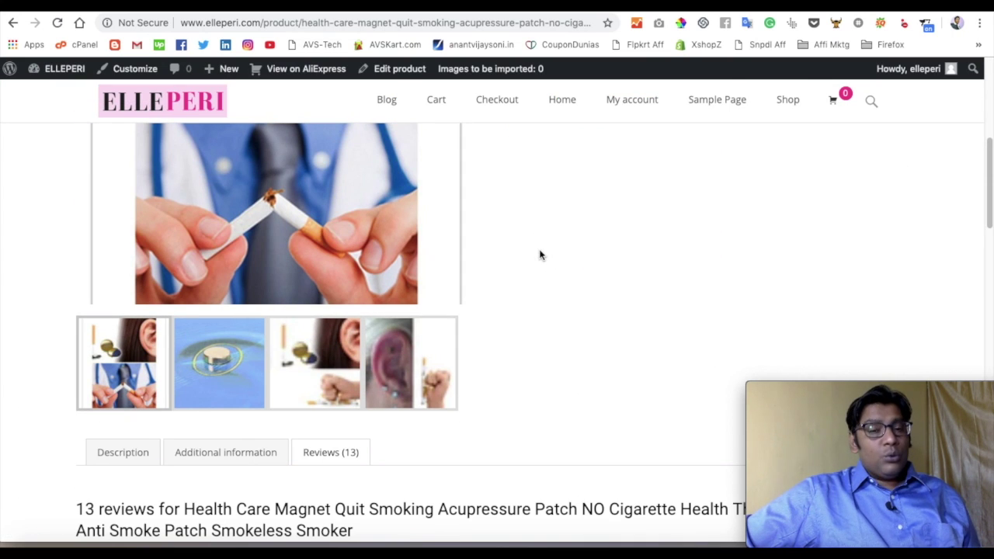
scroll(541, 254, down, 7)
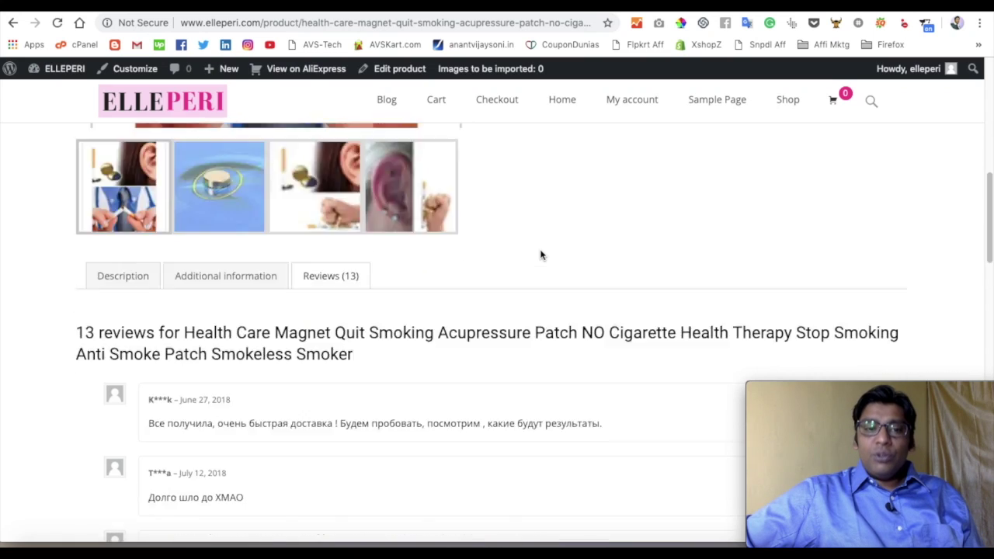
scroll(540, 251, down, 9)
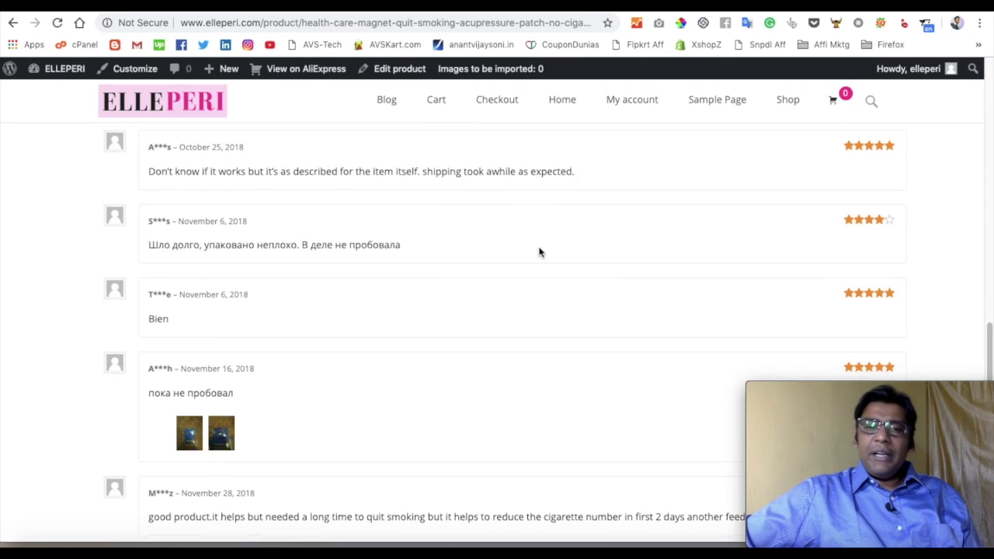
scroll(540, 252, down, 1)
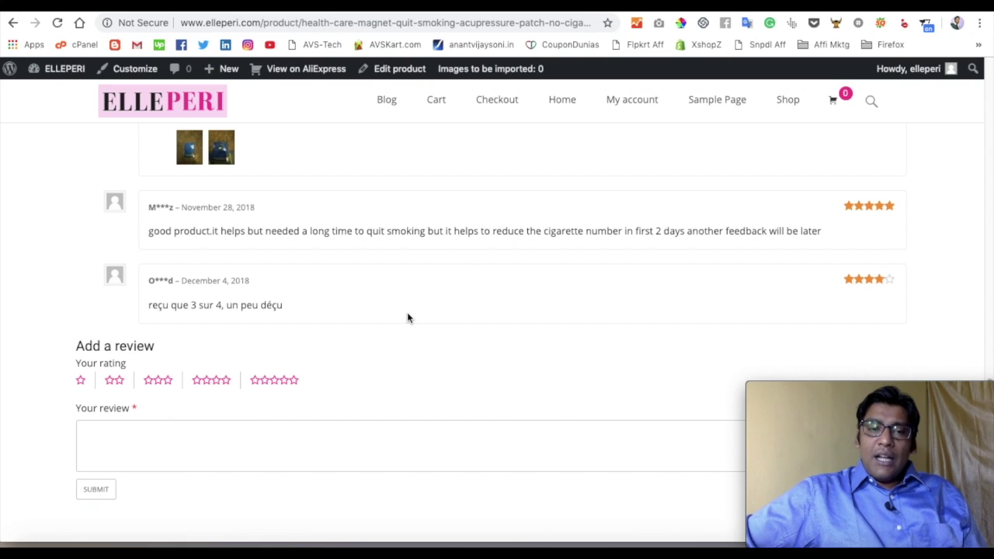
scroll(395, 313, up, 4)
scroll(395, 310, up, 8)
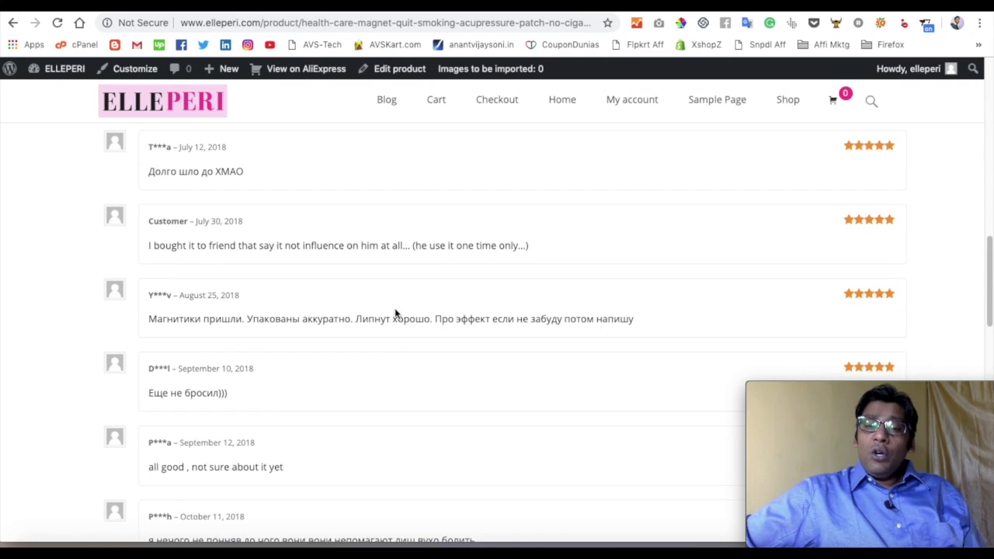
scroll(395, 313, up, 10)
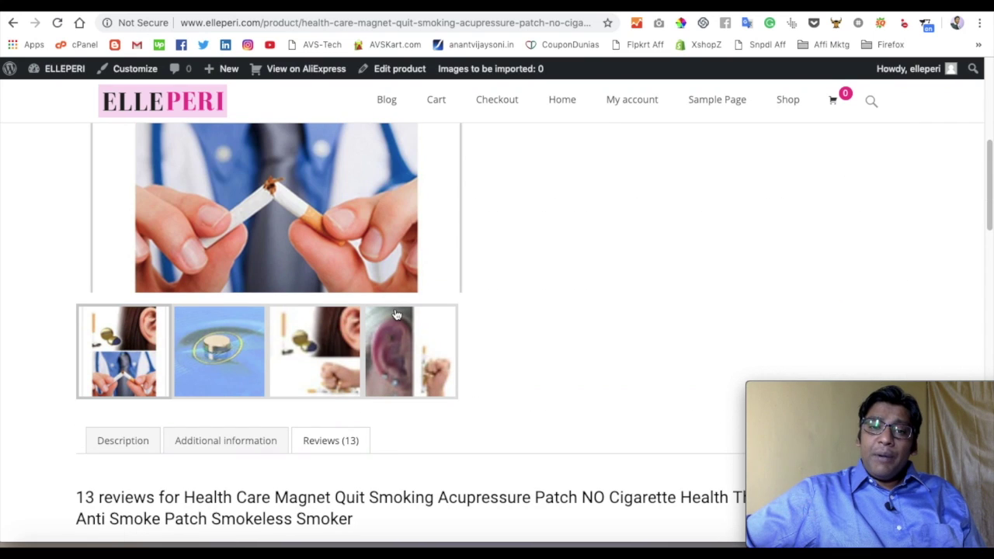
scroll(485, 314, up, 2)
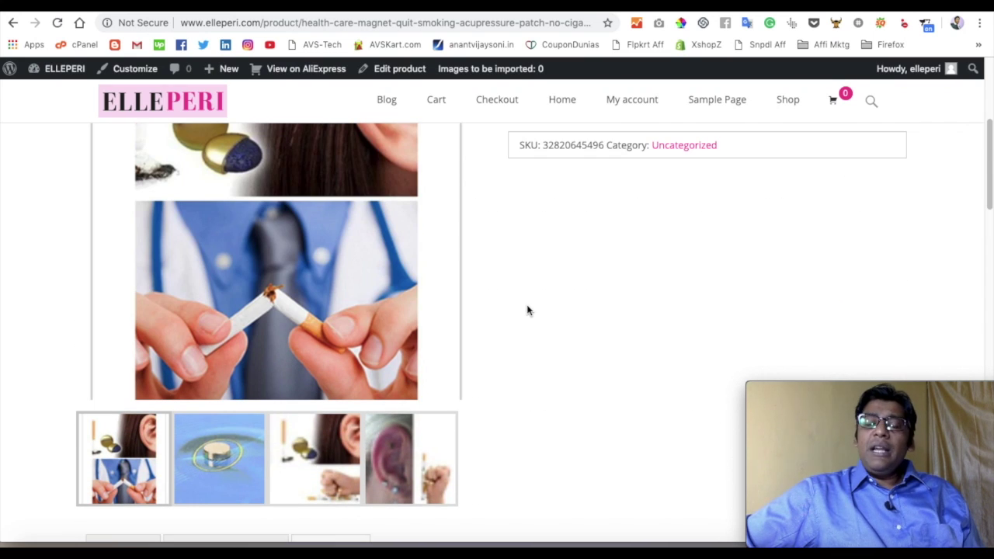
scroll(526, 309, up, 2)
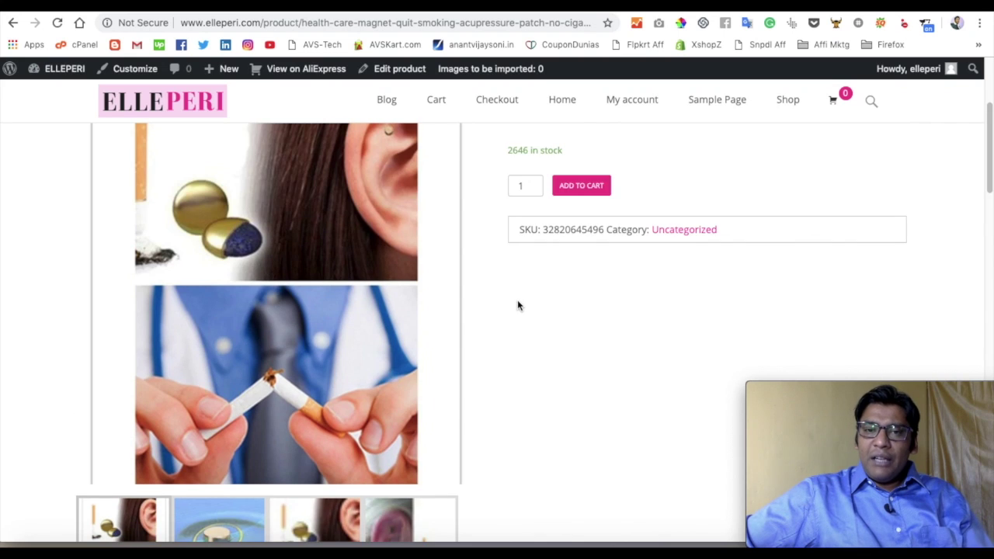
scroll(518, 305, up, 3)
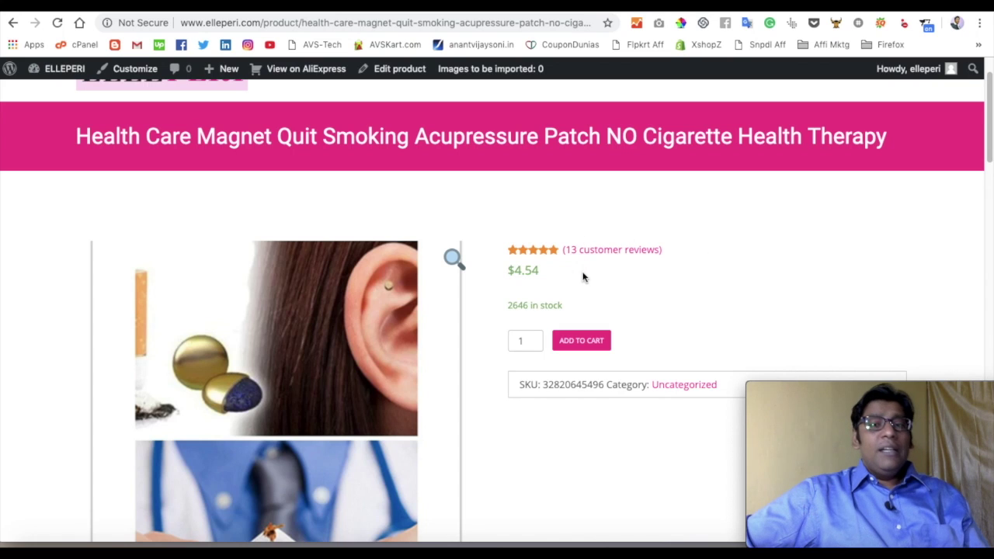
Check the patch's customer reviews once more and return to the product summary
scroll(584, 278, down, 2)
scroll(583, 278, down, 8)
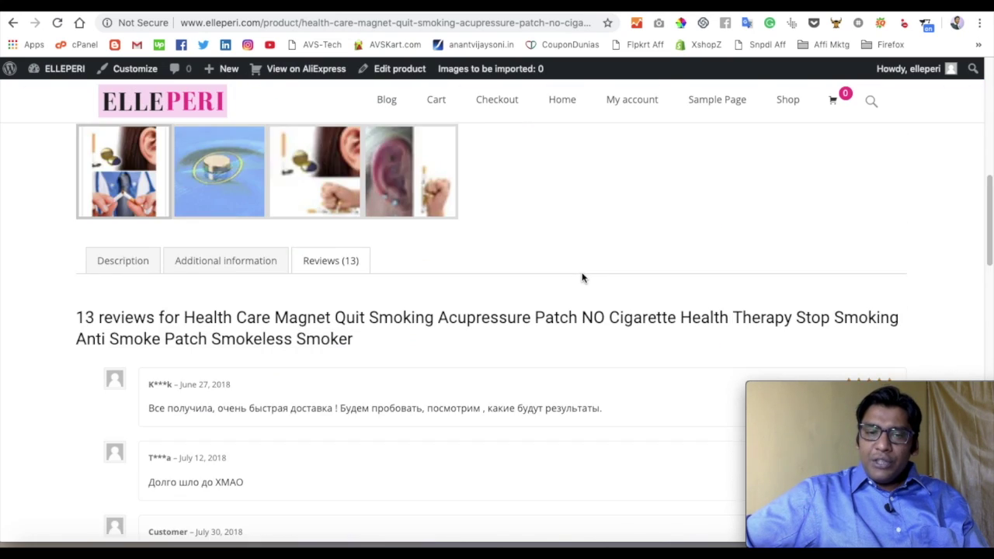
scroll(582, 278, down, 6)
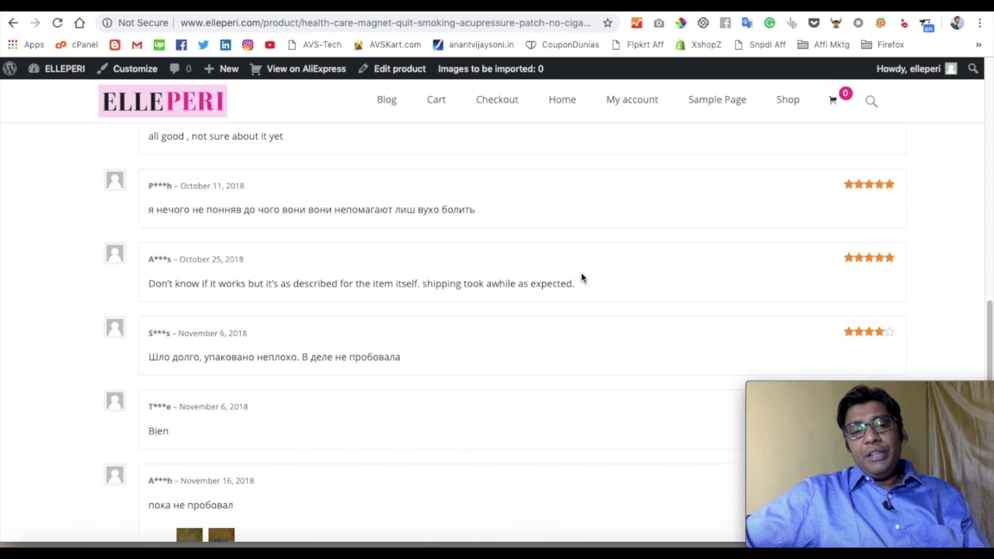
scroll(581, 277, up, 14)
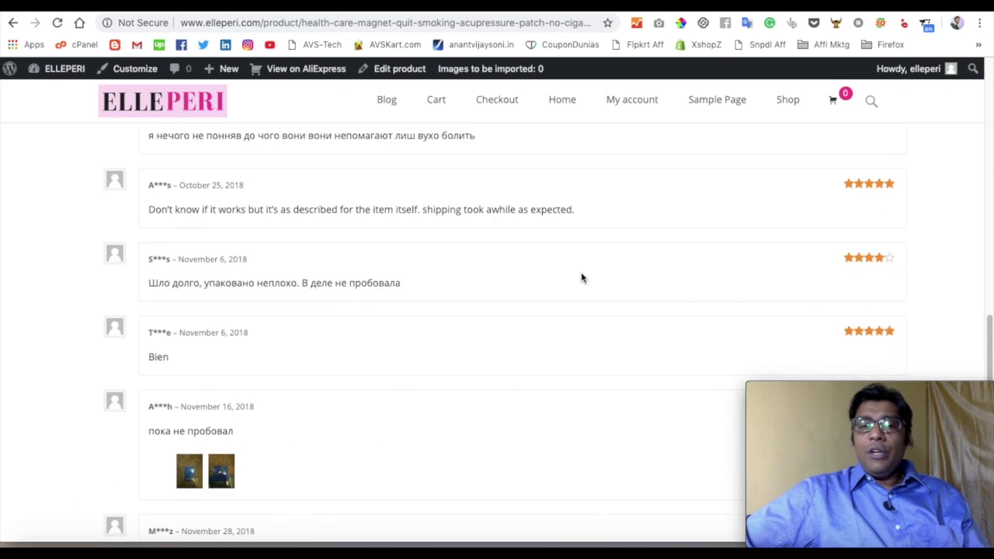
scroll(582, 277, up, 5)
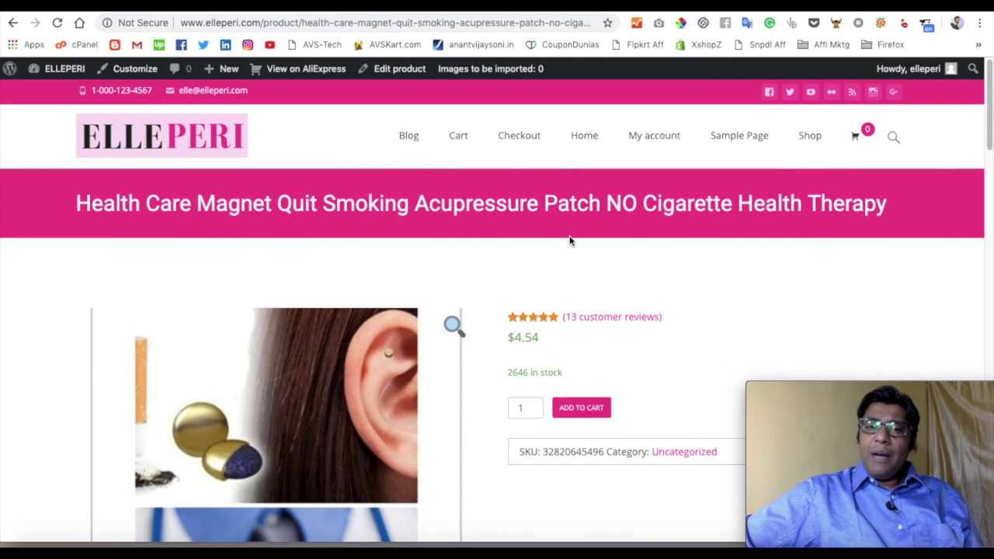
Return to the store's admin area and view the available payment methods in the WooCommerce settings
key(ctrl+Tab)
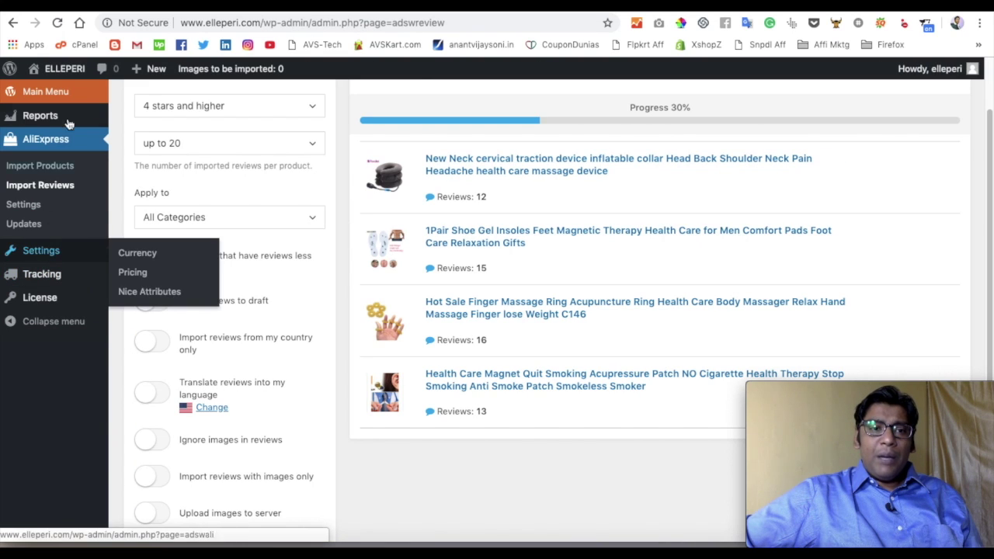
click(48, 93)
scroll(42, 303, down, 2)
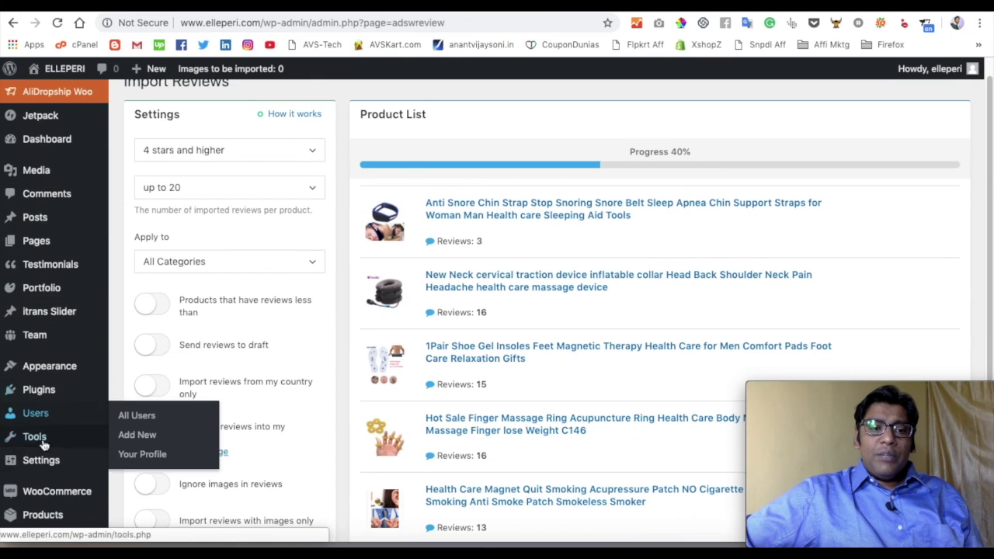
mouse_move(57, 499)
click(136, 463)
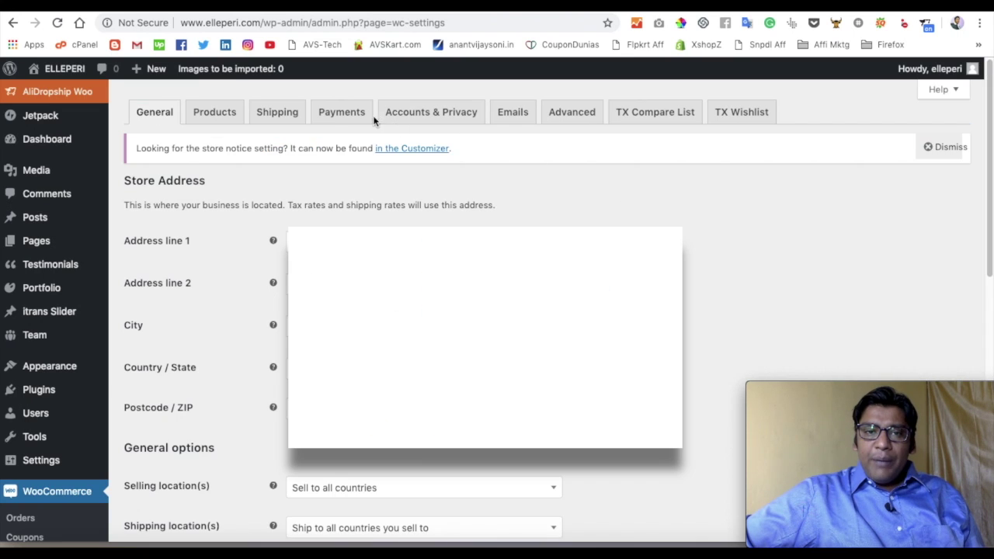
click(332, 119)
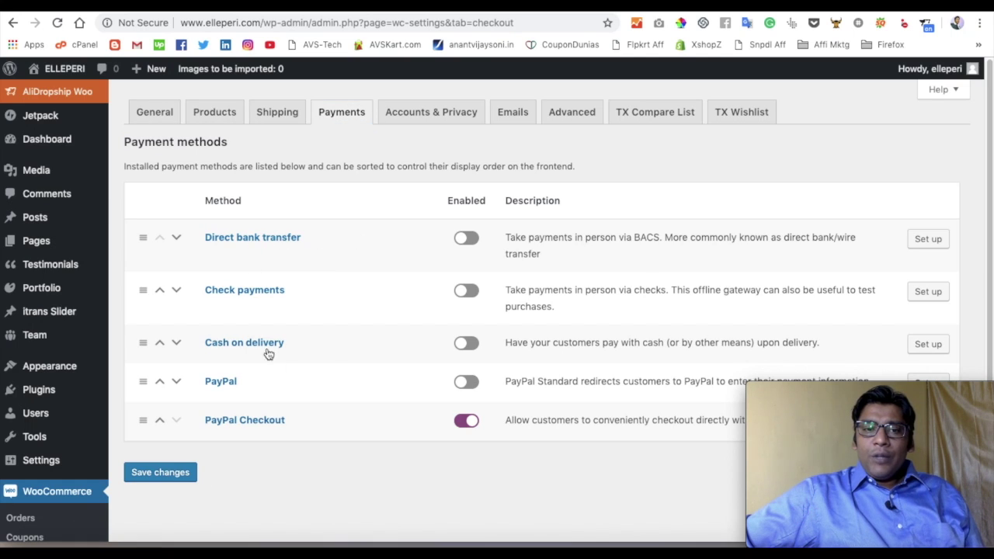
scroll(232, 398, down, 2)
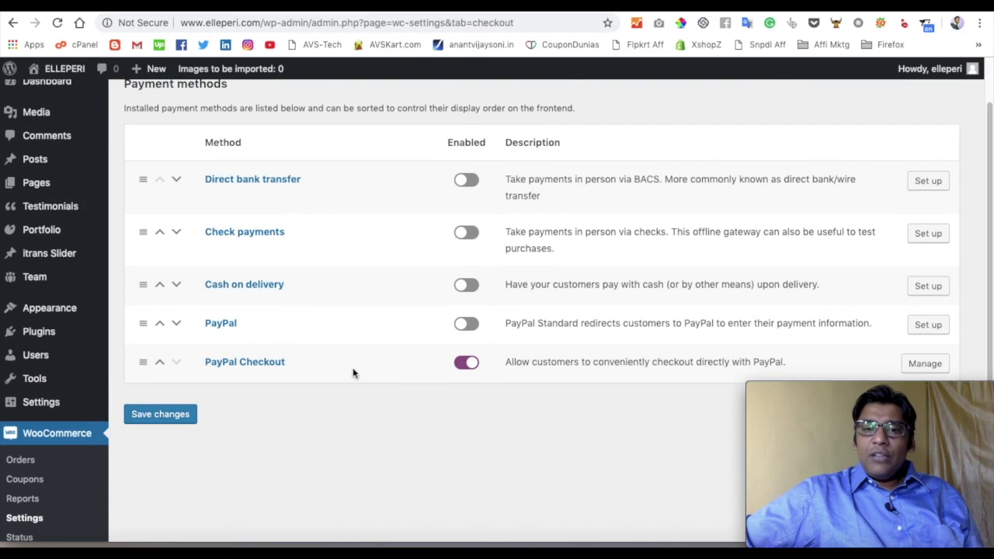
Review the installed payment methods, including PayPal and PayPal Checkout, and return to the store's admin dashboard
scroll(418, 373, down, 3)
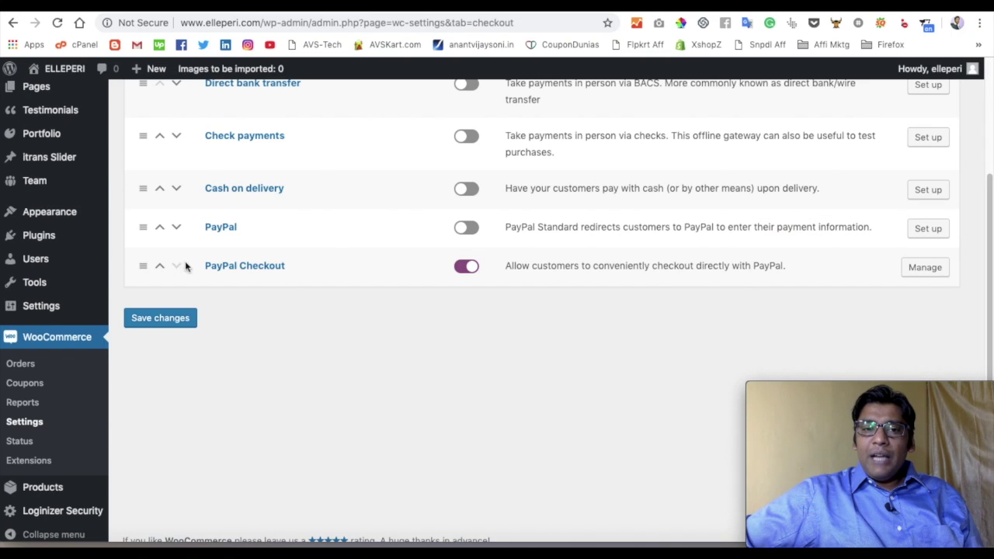
scroll(342, 268, up, 3)
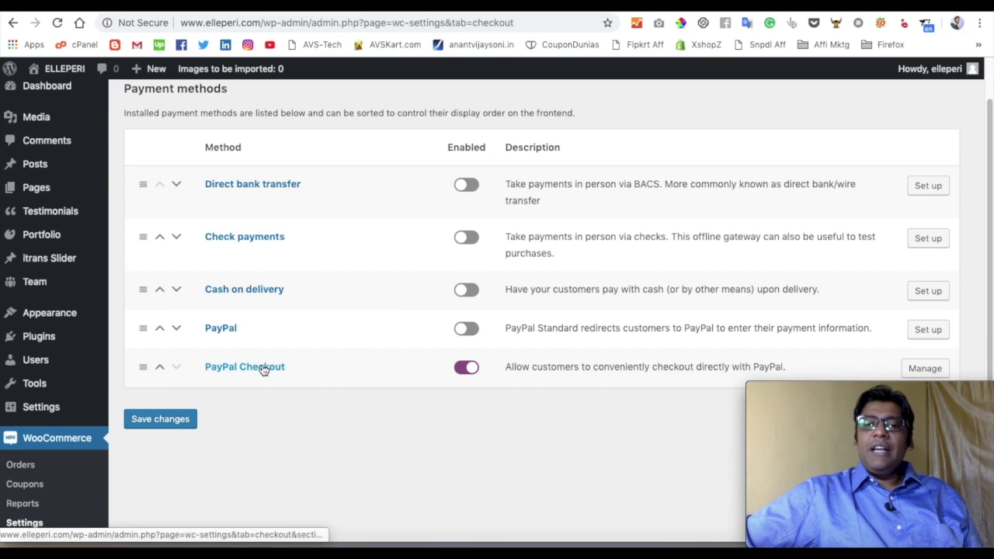
scroll(620, 375, down, 1)
scroll(620, 374, down, 2)
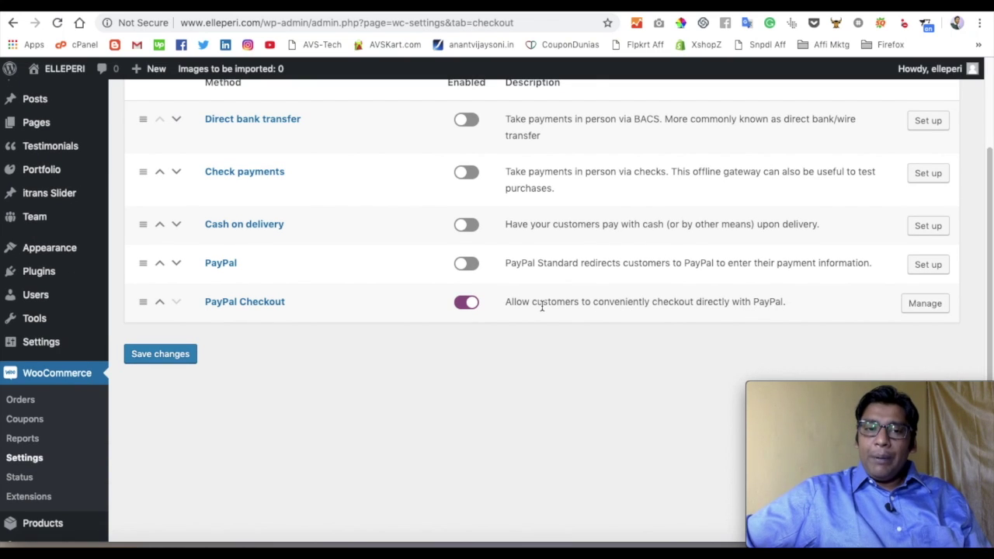
scroll(541, 306, up, 3)
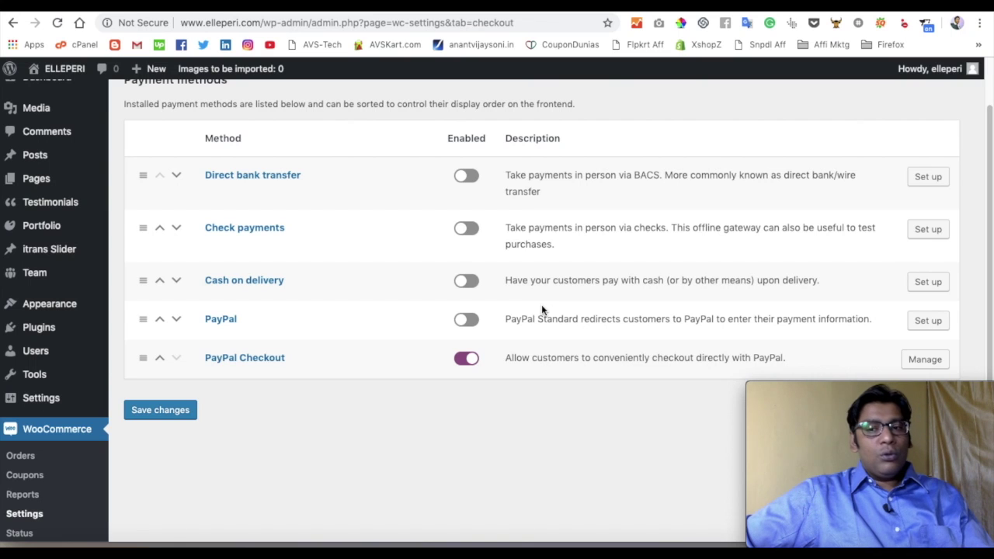
scroll(542, 304, up, 3)
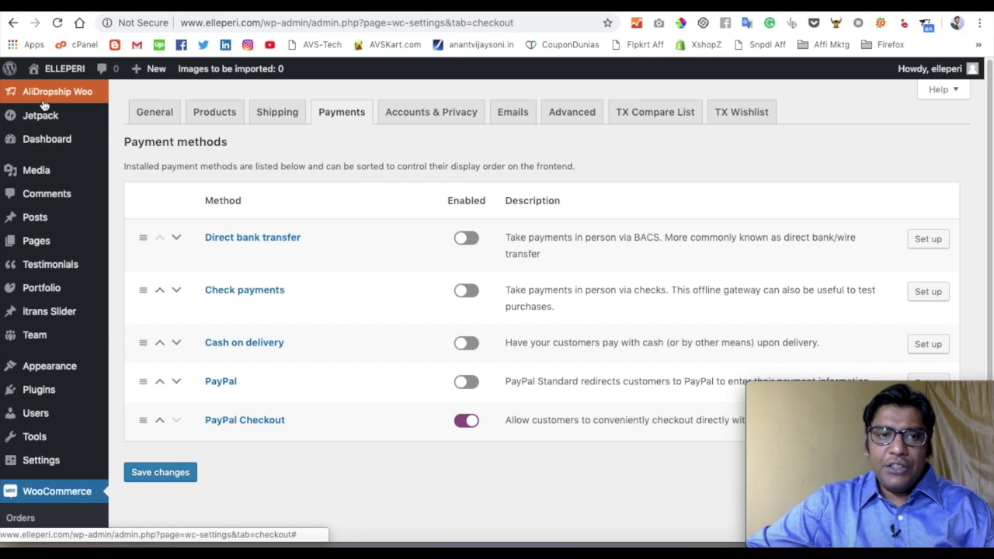
click(55, 146)
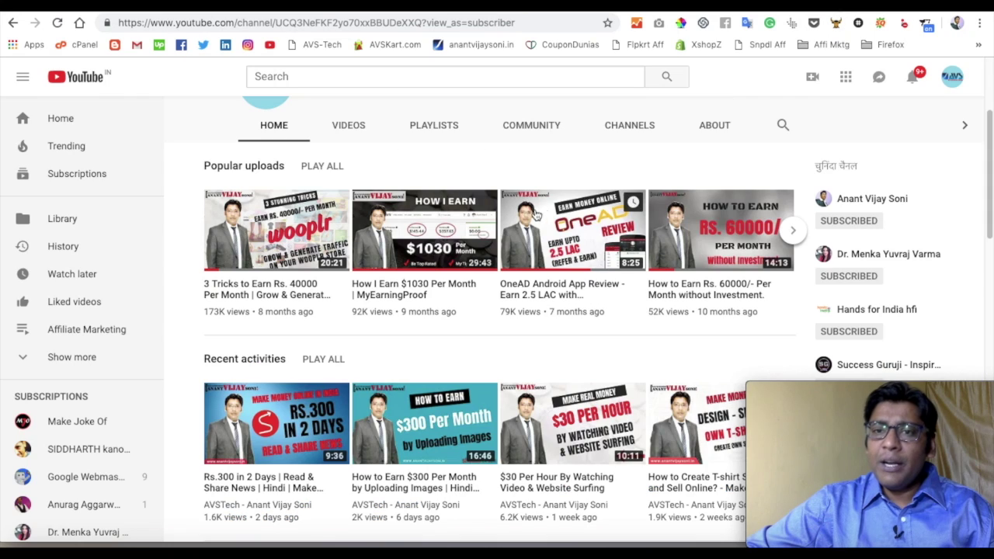
Switch to the YouTube channel and look through its playlists on WordPress, Shopify and drop-shipping
click(812, 20)
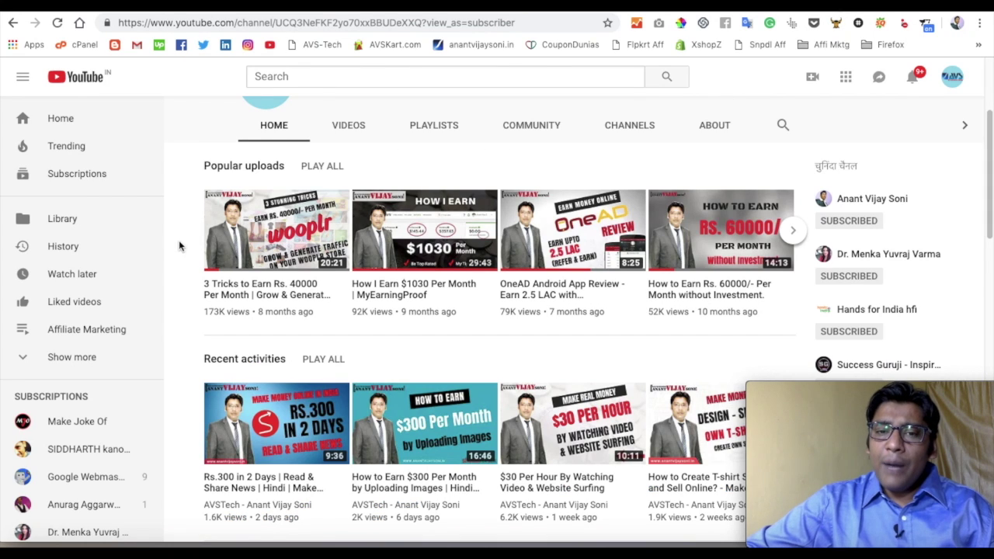
click(433, 127)
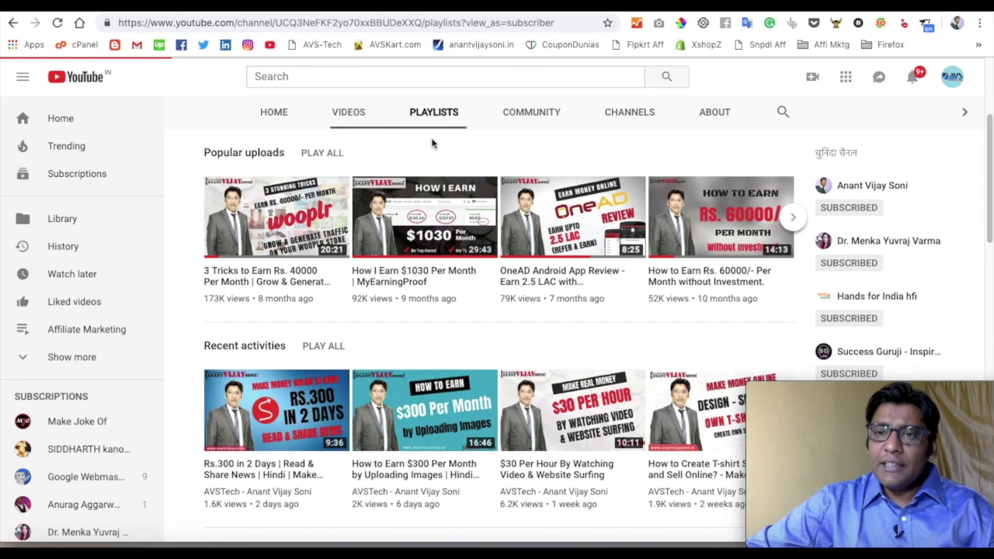
scroll(404, 233, down, 2)
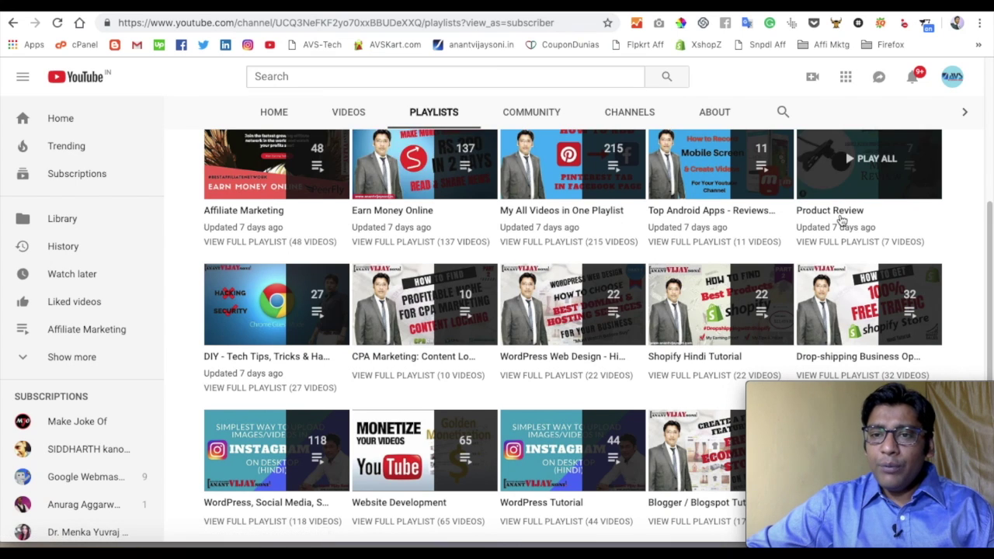
scroll(838, 219, down, 2)
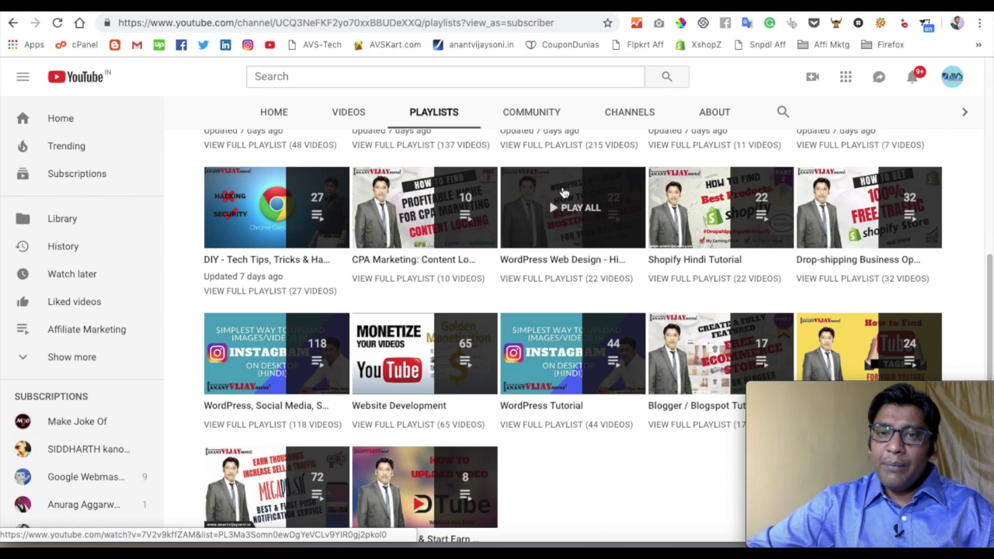
Open the bookmarked beginners' blog and its post "How to Create a WordPress Website, Blog and eCommerce Store"
click(481, 45)
scroll(450, 204, down, 2)
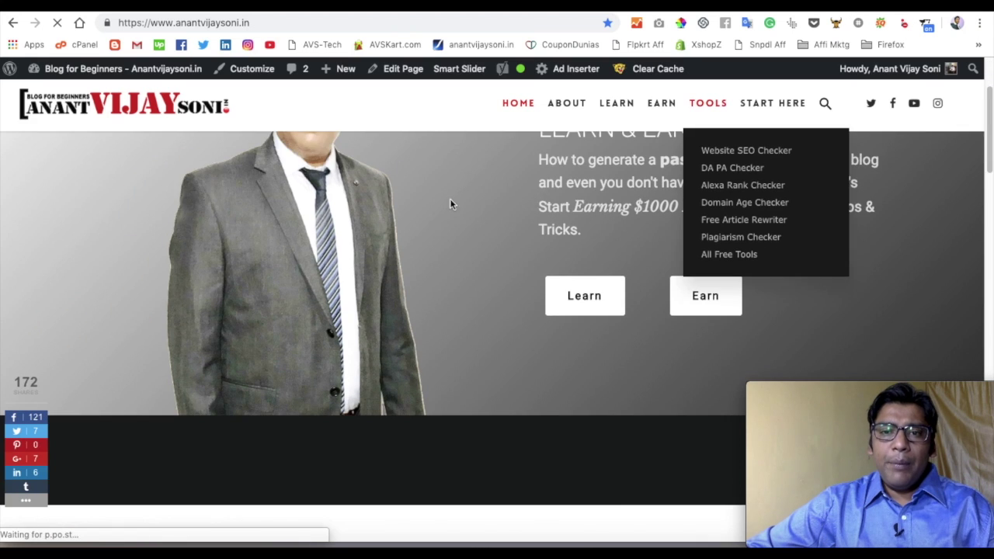
scroll(435, 210, down, 10)
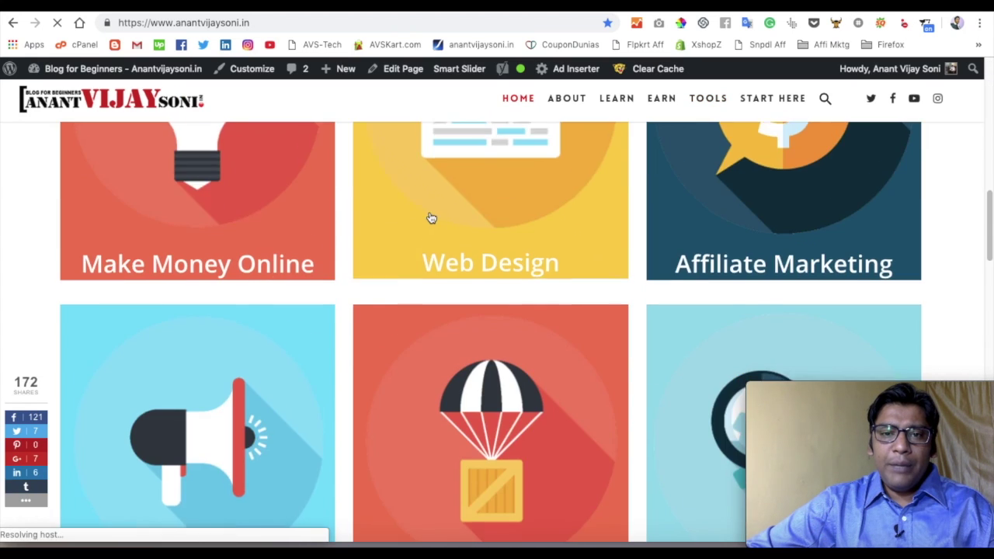
scroll(430, 216, down, 10)
scroll(429, 216, down, 4)
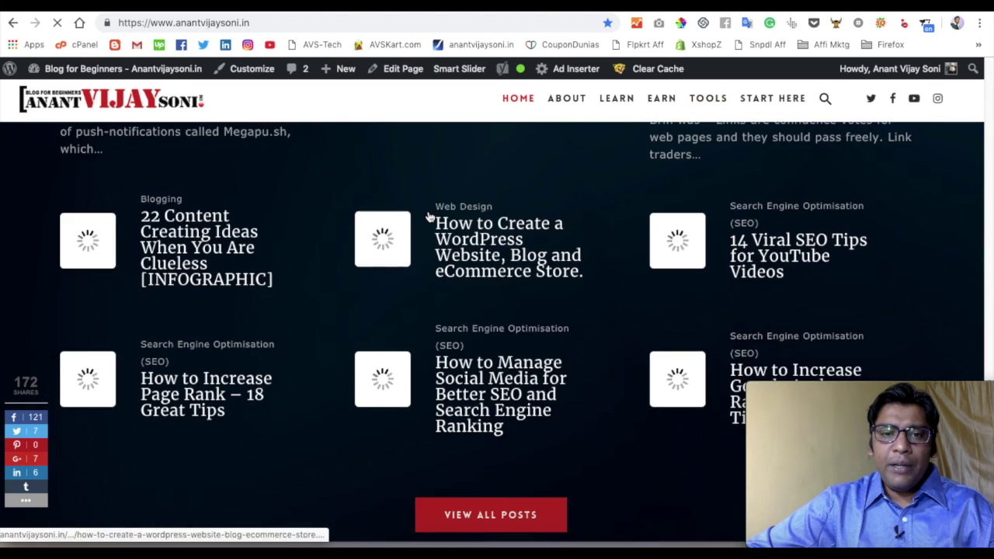
scroll(431, 221, down, 1)
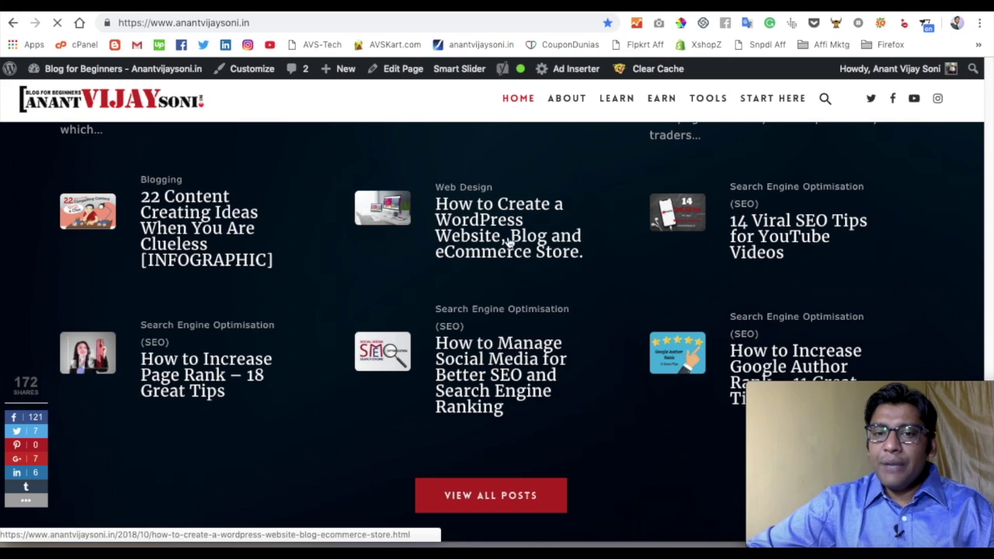
click(466, 205)
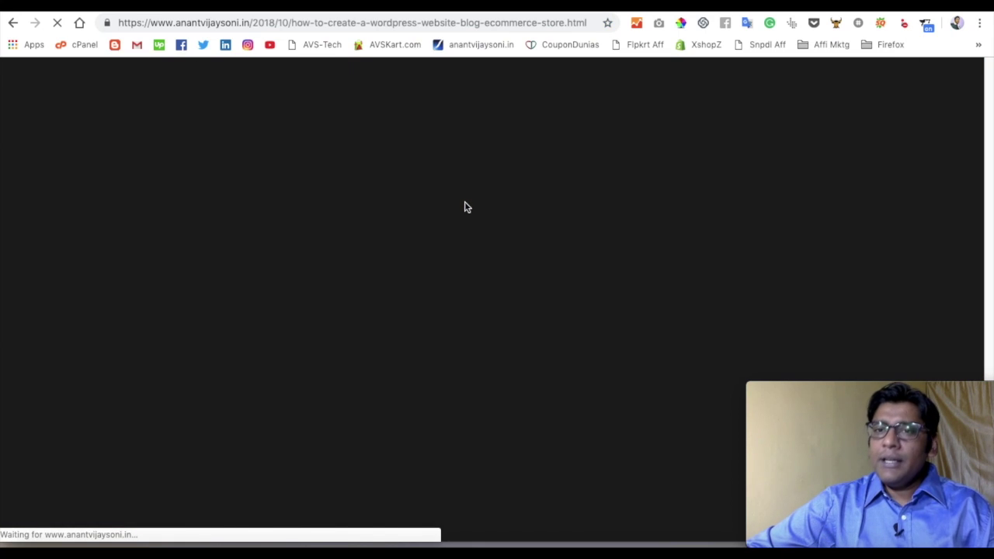
Read the post's sections on domain and hosting, installing WordPress, and changing the domain's name server
scroll(464, 209, down, 2)
scroll(464, 210, down, 10)
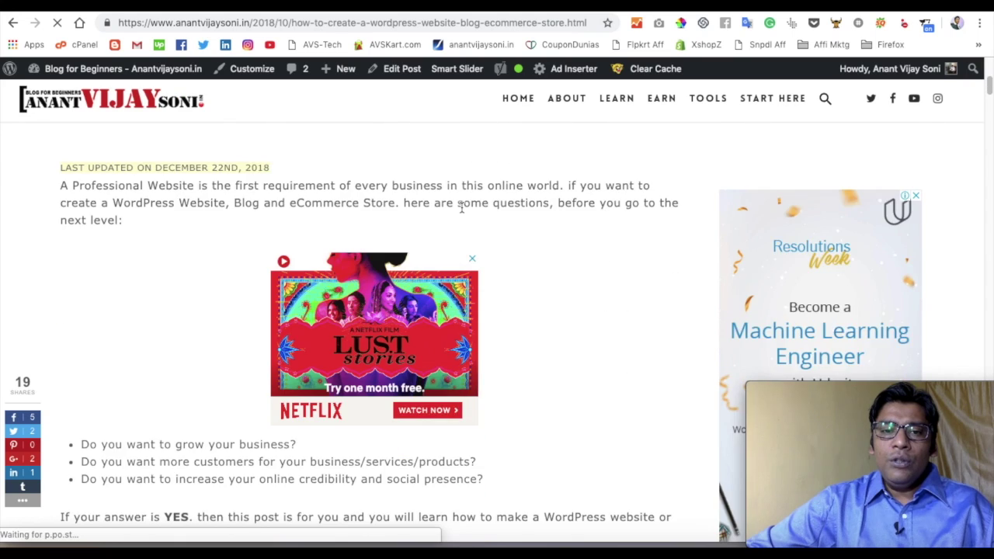
scroll(295, 194, down, 2)
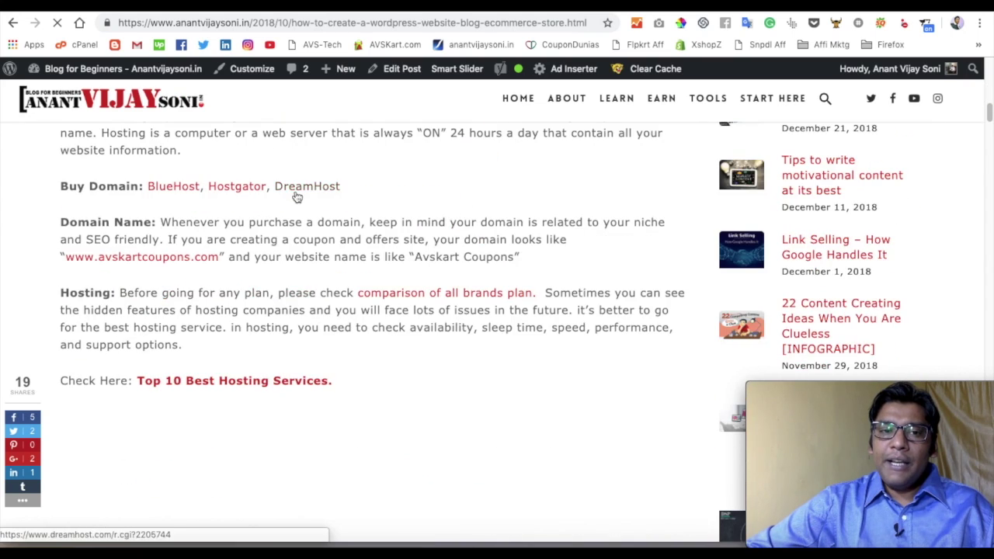
scroll(300, 194, up, 1)
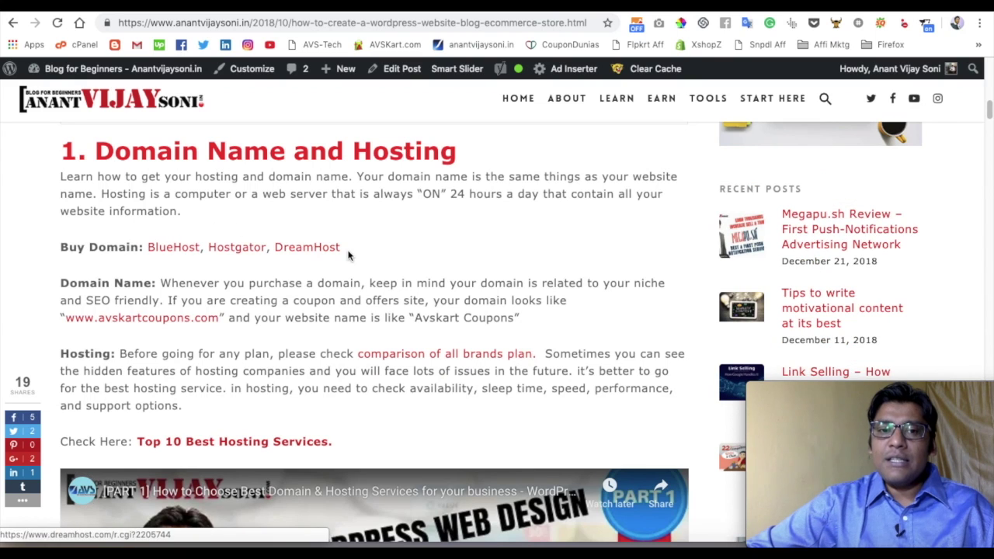
scroll(347, 253, down, 4)
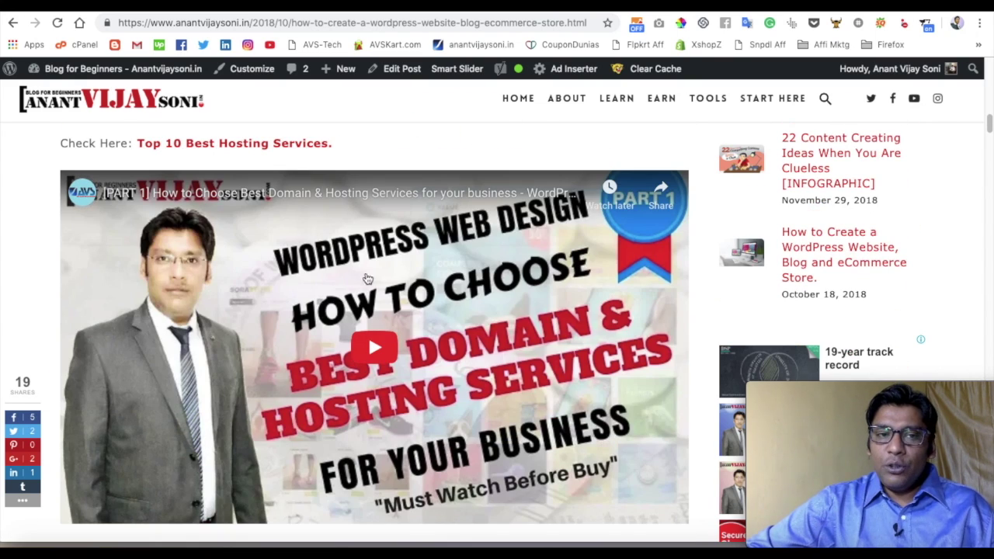
scroll(327, 251, down, 7)
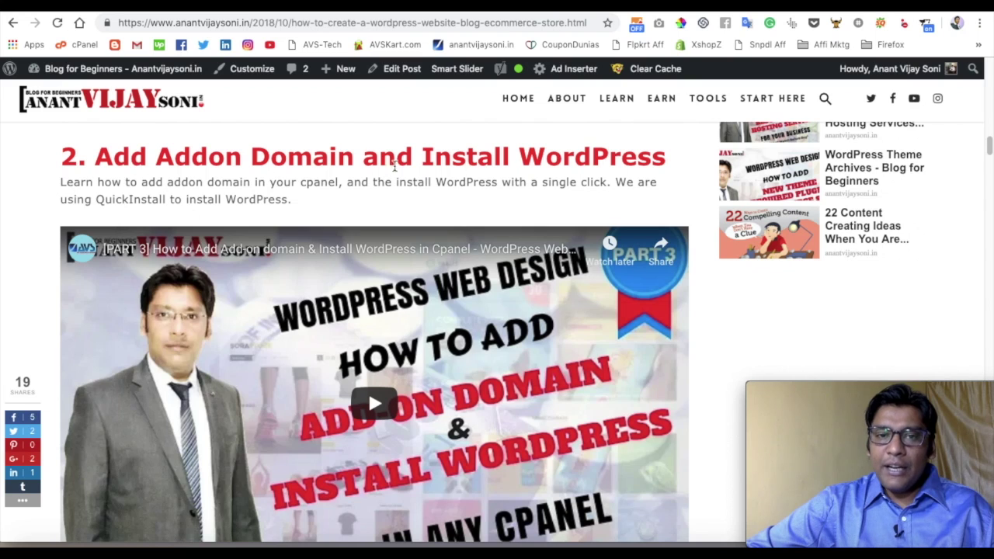
scroll(419, 184, down, 4)
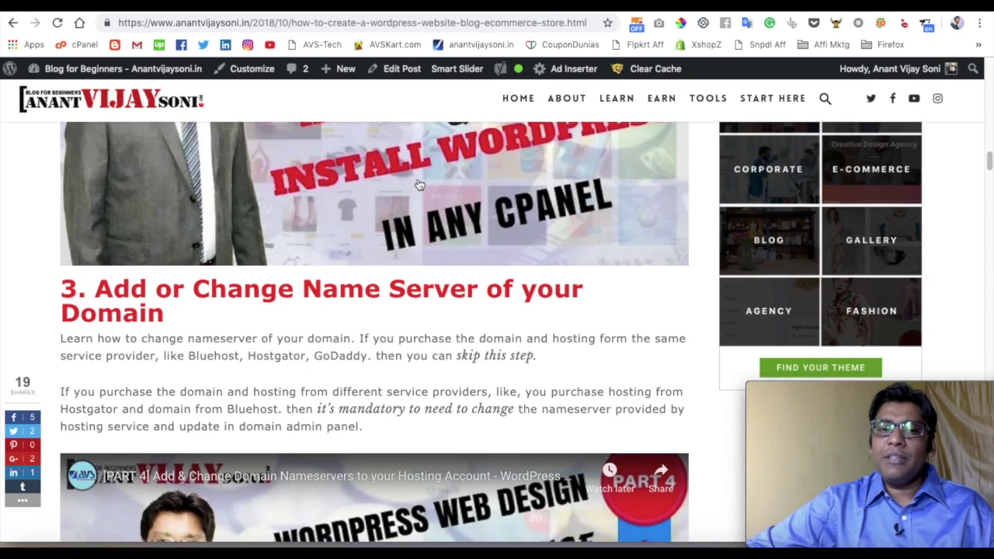
Skip ahead to the end of the post and find its video on importing bulk products
scroll(418, 185, down, 1)
drag(984, 173, 987, 378)
scroll(492, 284, down, 5)
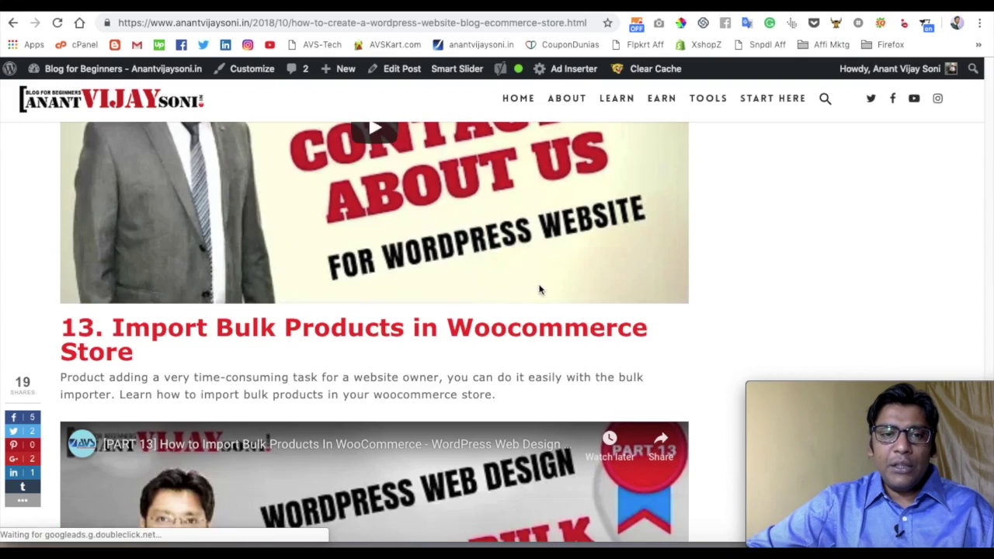
scroll(486, 288, down, 3)
scroll(486, 288, down, 10)
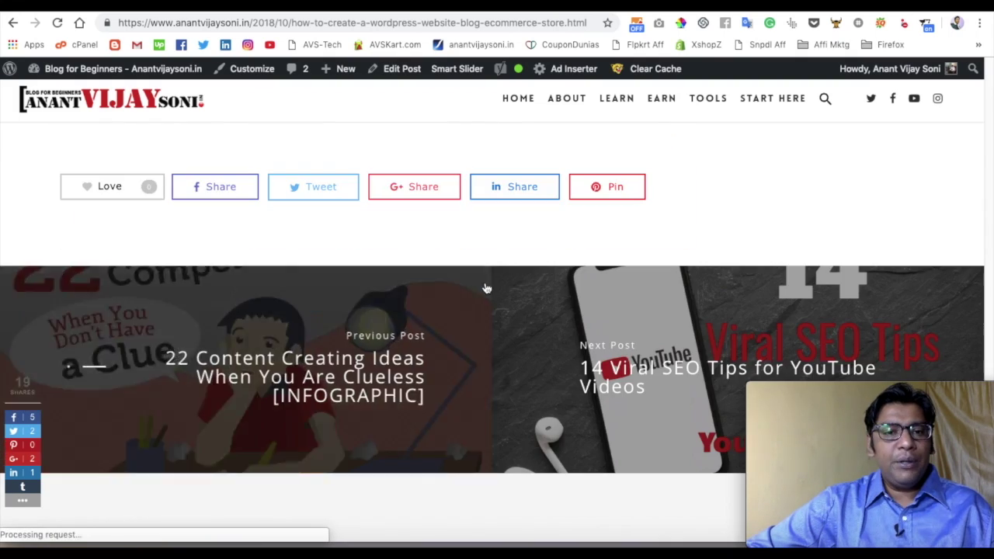
scroll(486, 287, up, 5)
scroll(485, 288, up, 7)
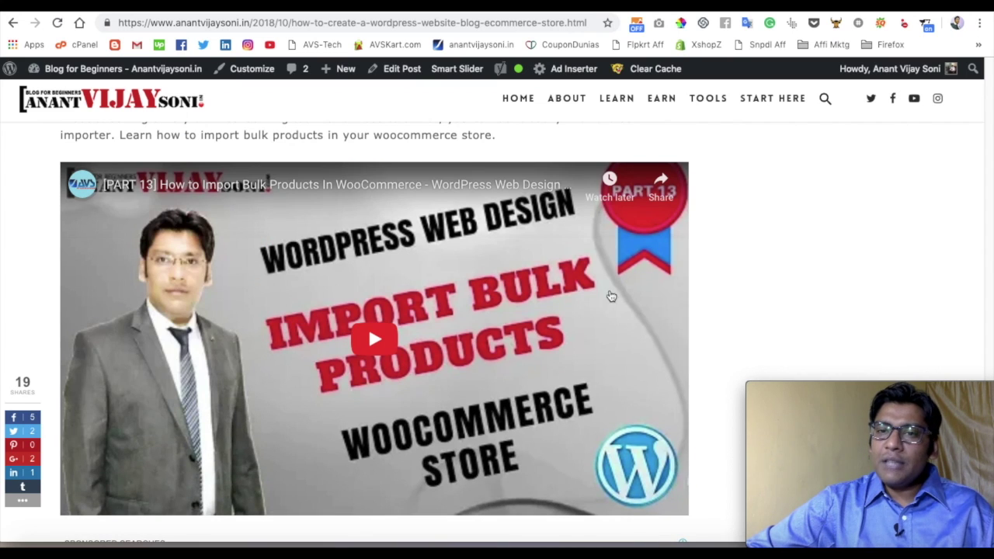
Highlight "Import Bulk Products" in the heading of section 13 and look back over the earlier tutorial sections
scroll(416, 306, up, 2)
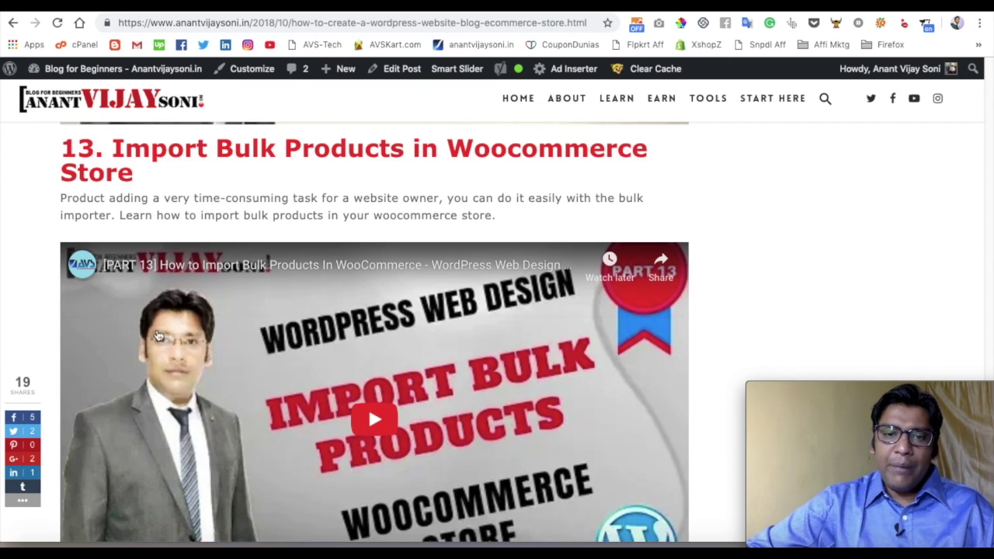
scroll(264, 392, up, 3)
drag(116, 252, 412, 247)
scroll(409, 279, up, 2)
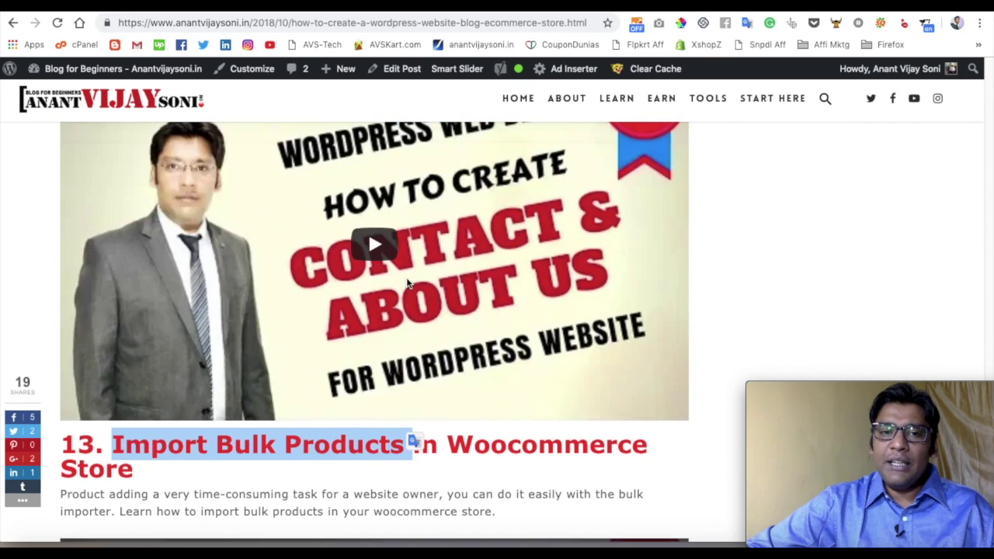
scroll(406, 284, up, 8)
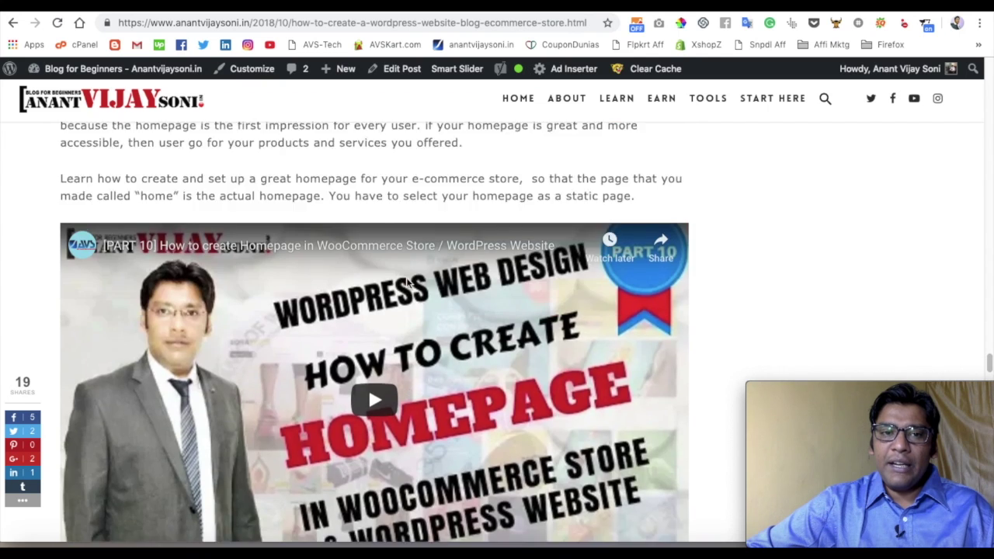
scroll(408, 284, up, 3)
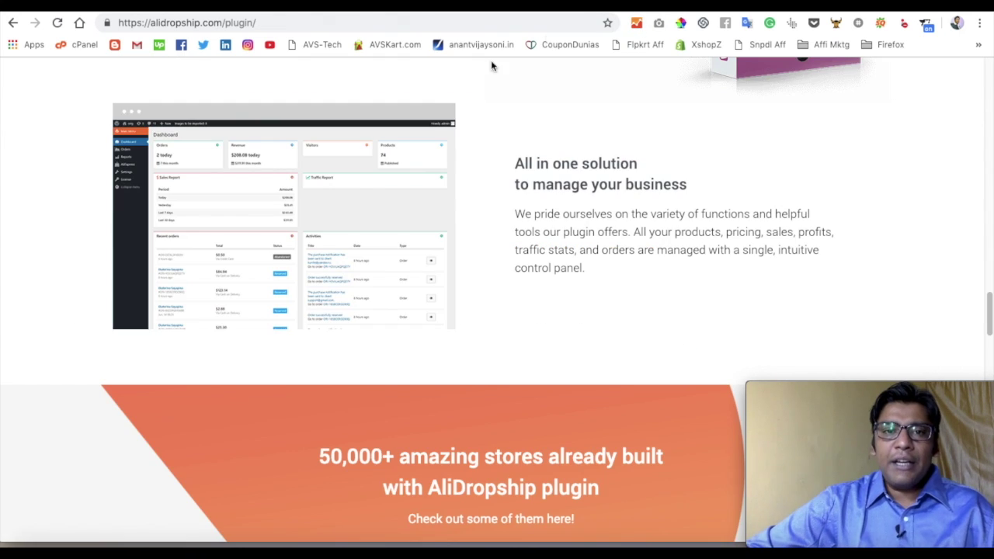
Glance at the AliDropship plugin page, switch back to the store's admin area and open the product categories
scroll(377, 204, up, 3)
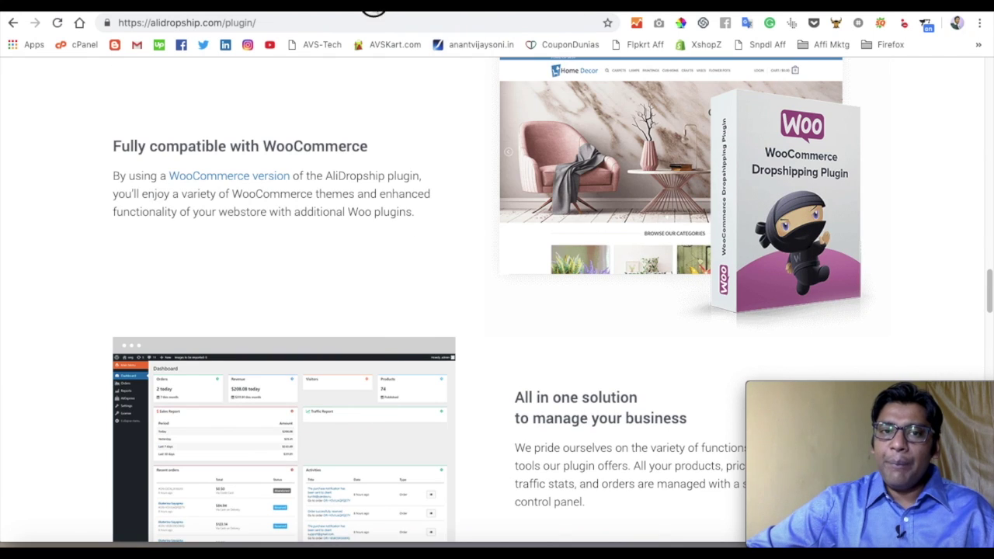
click(375, 11)
click(259, 9)
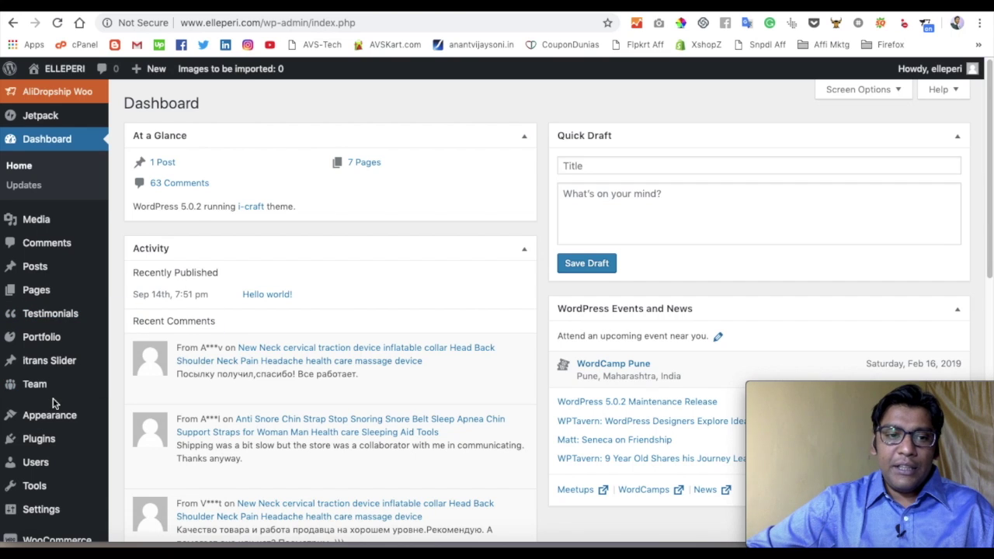
scroll(113, 442, down, 2)
mouse_move(42, 474)
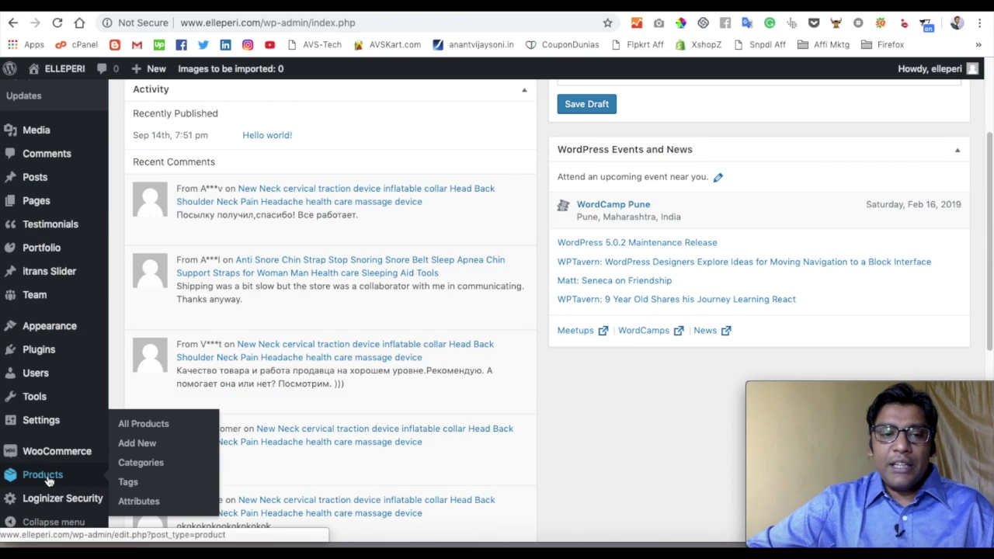
click(142, 462)
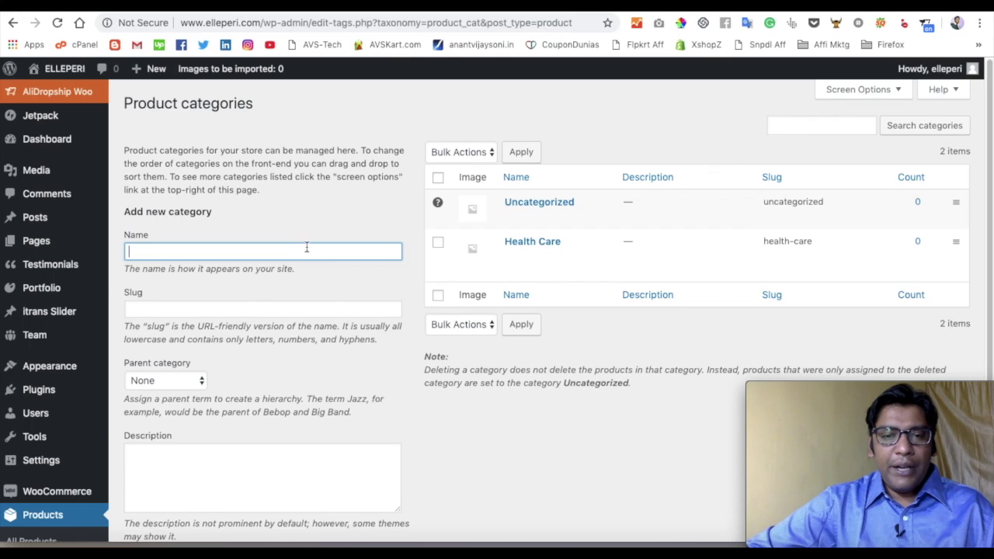
Add a new product category named Home Decor to the store
mouse_move(509, 242)
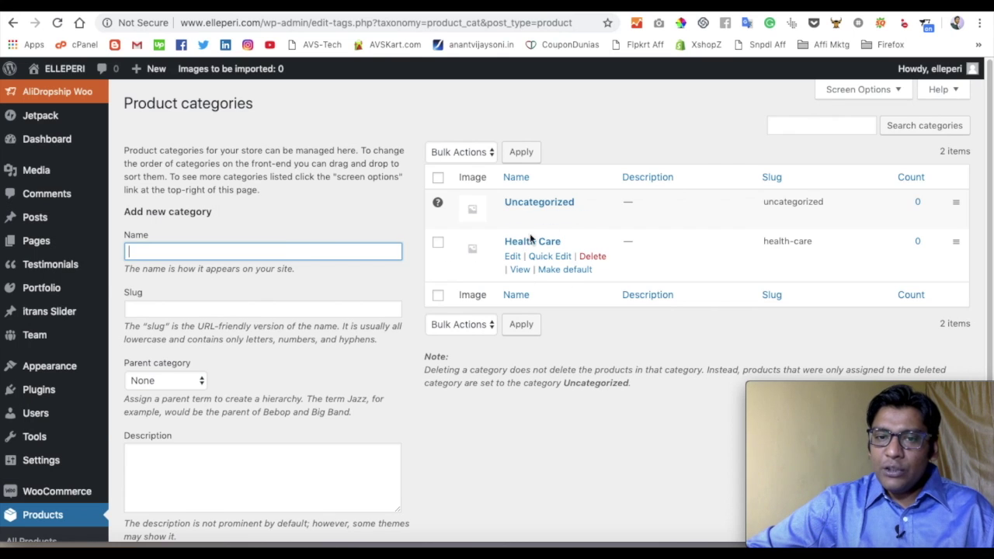
click(192, 250)
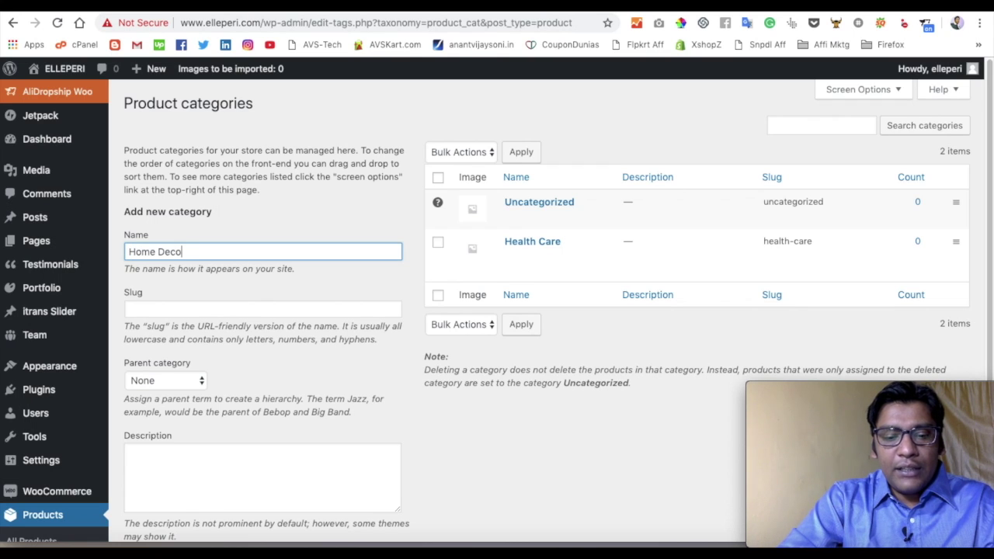
scroll(215, 317, down, 5)
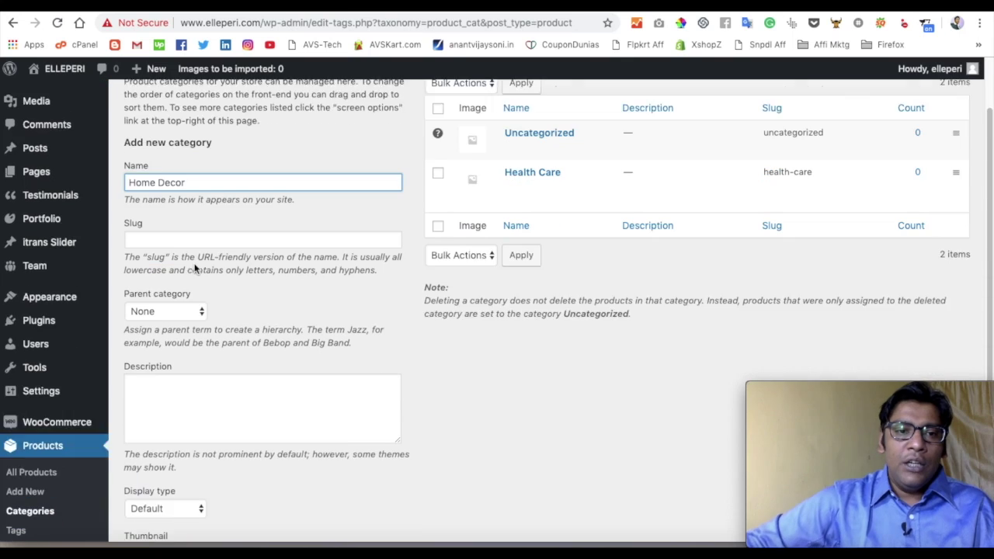
click(165, 499)
scroll(591, 233, up, 1)
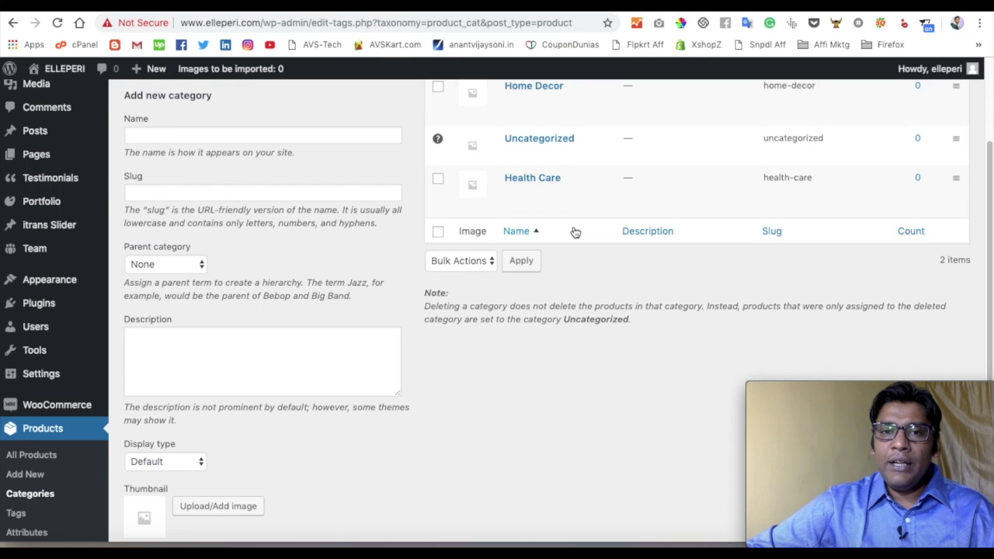
scroll(572, 231, up, 3)
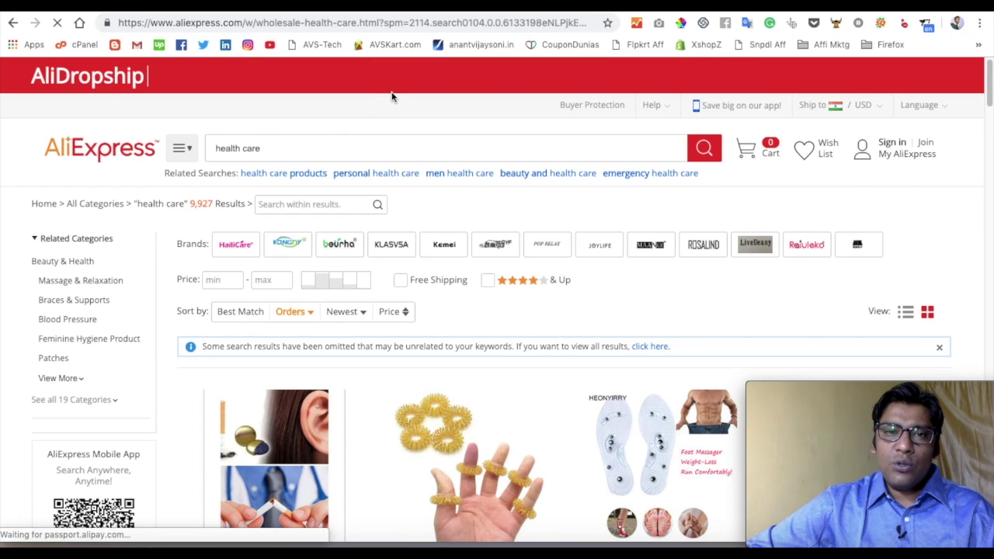
Switch to the AliExpress search page and set the AliDropship import category for the ELLEPERI store to Home Decor
click(373, 78)
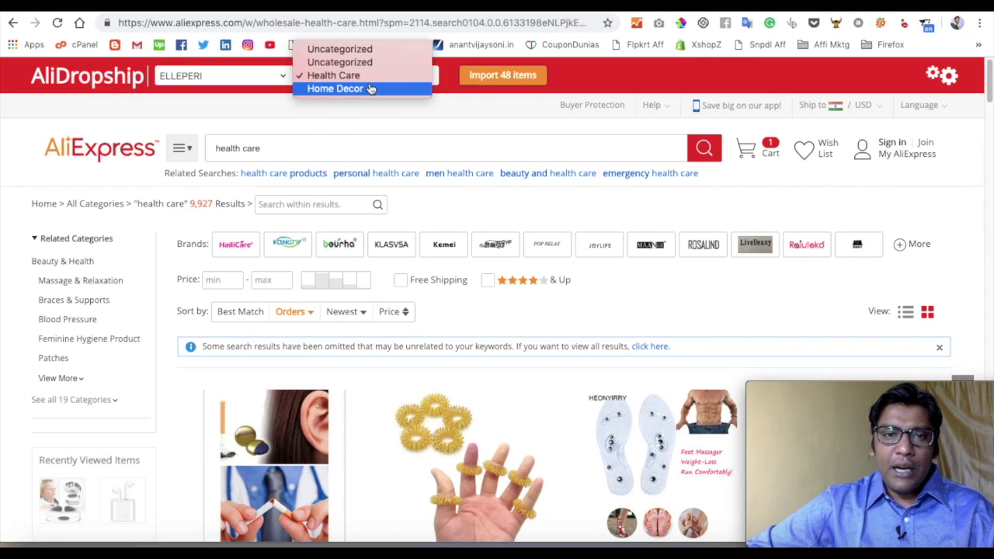
click(373, 102)
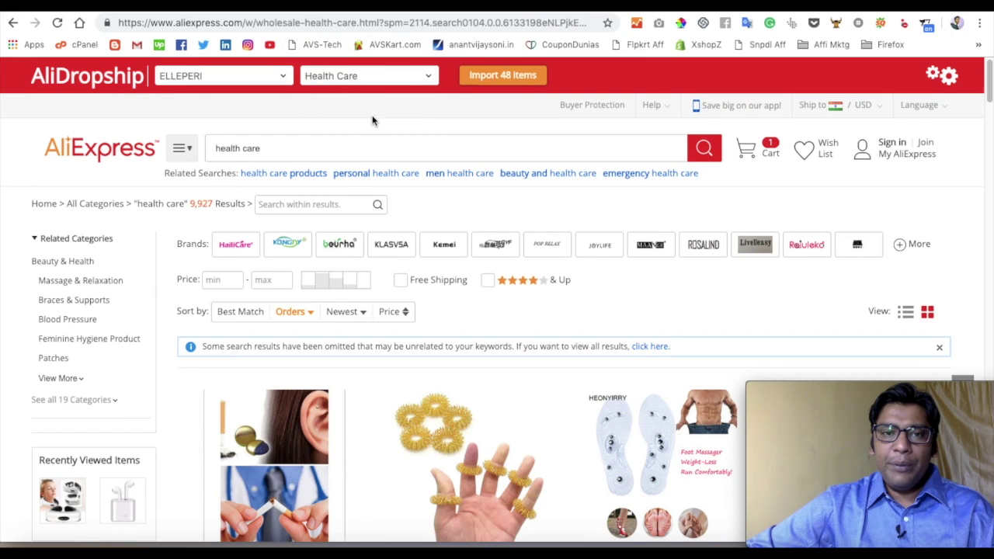
click(381, 74)
click(381, 89)
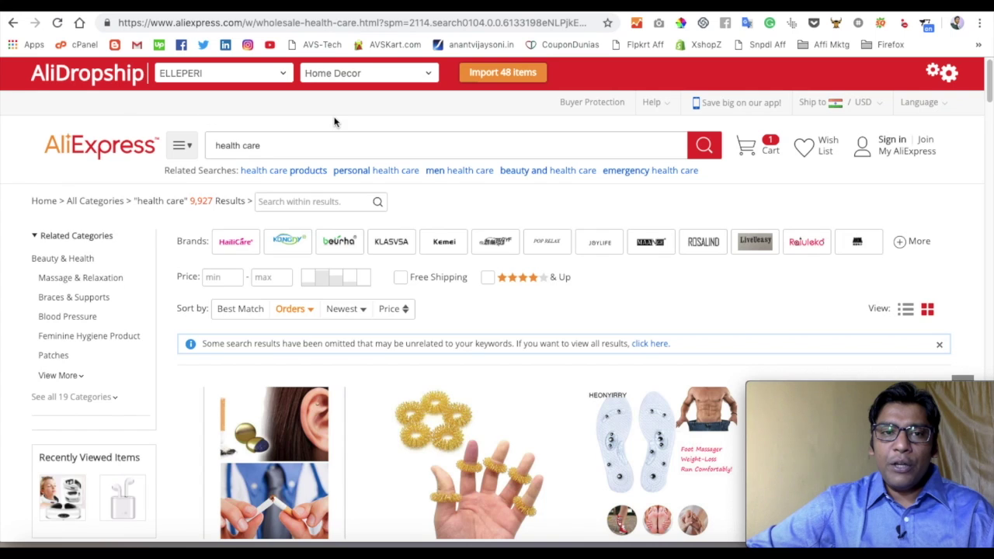
Search AliExpress for "home decor" and sort the products by orders
triple_click(269, 146)
text(home decor)
key(Return)
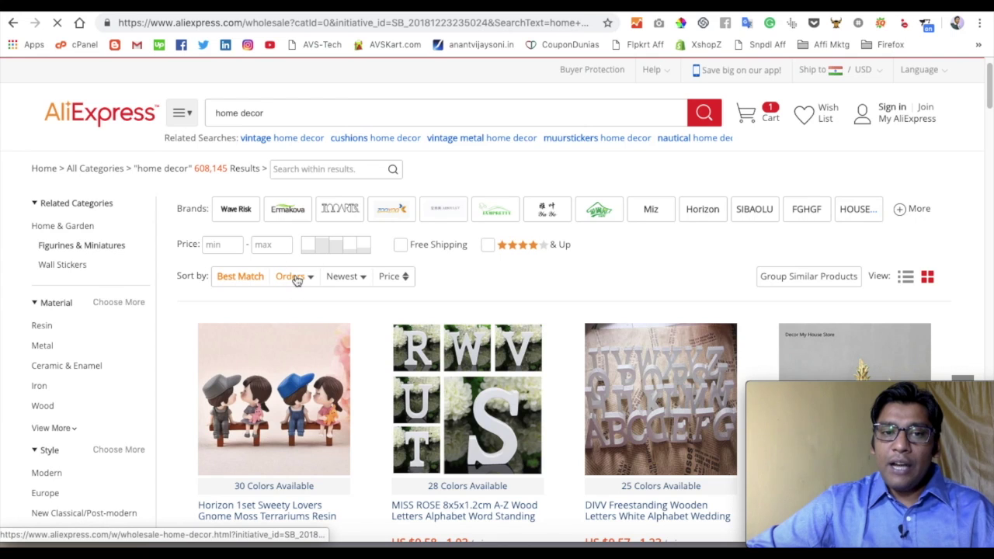
click(295, 277)
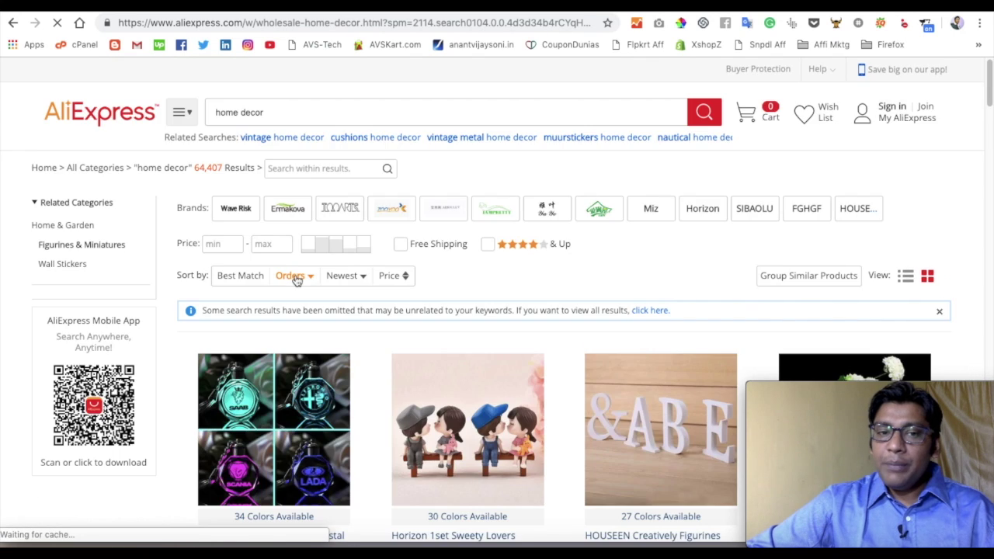
Import the JQJ custom logo crystal crafts and the Horizon Sweety Lovers figurines from the results into the store
scroll(296, 280, down, 3)
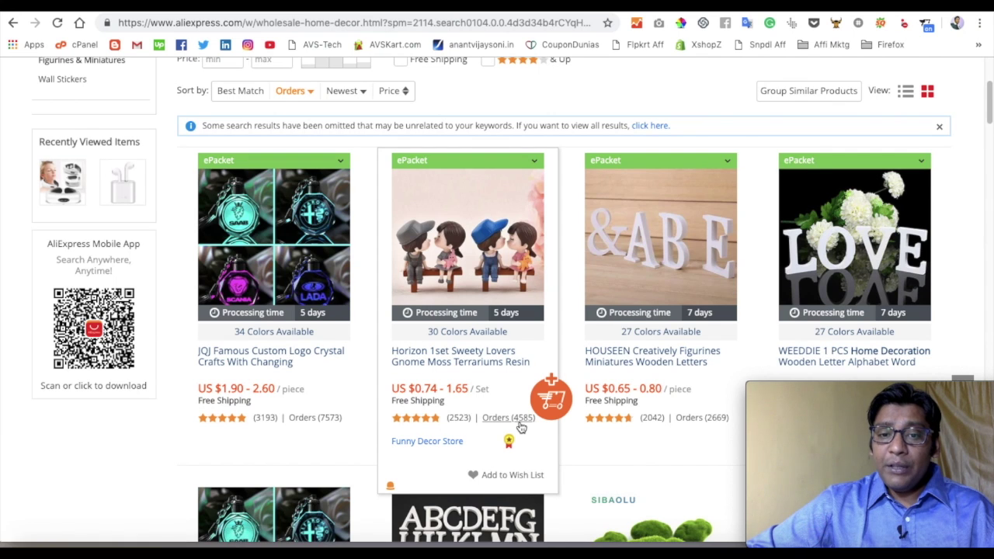
scroll(508, 404, down, 1)
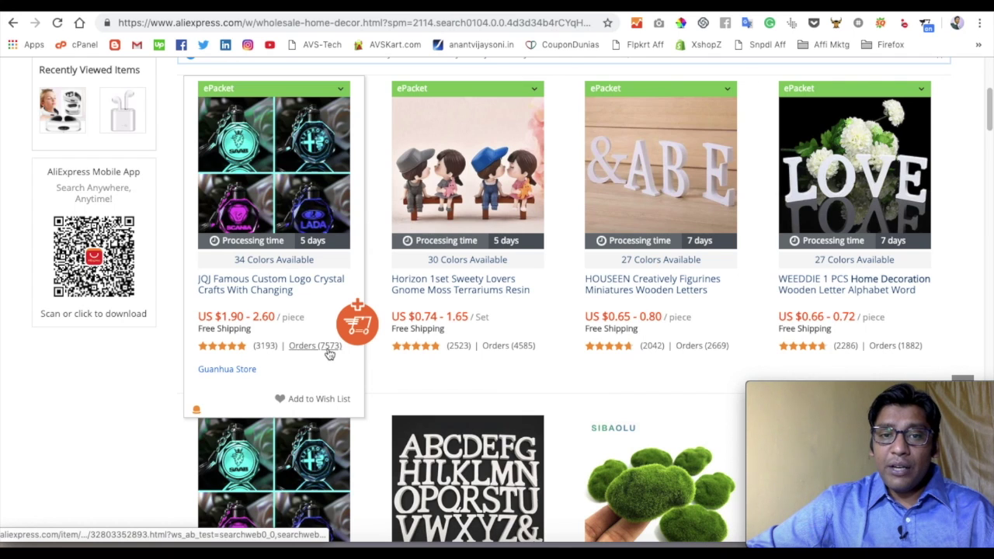
click(550, 328)
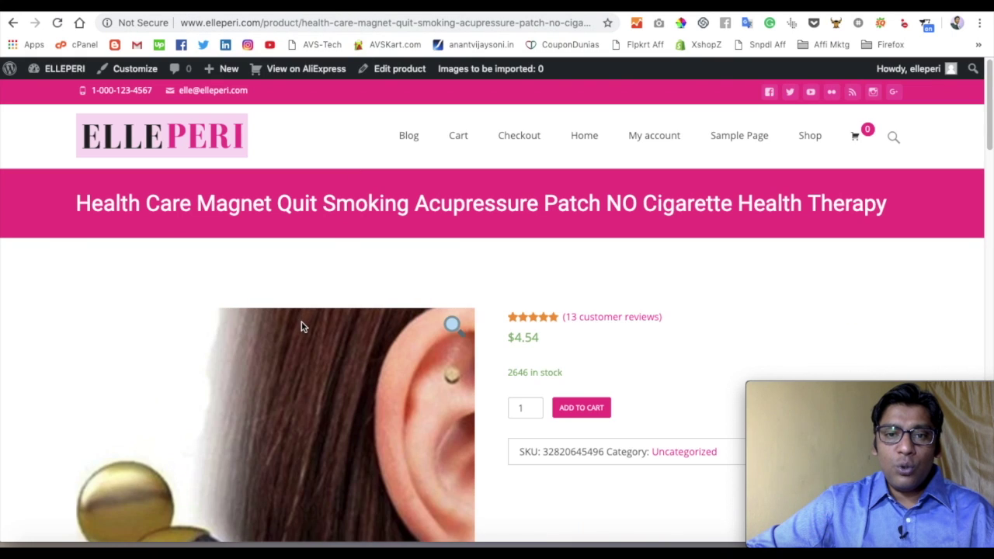
Switch to the ELLEPERI storefront, open the shop page and look through the imported products
scroll(385, 365, down, 2)
scroll(266, 289, up, 2)
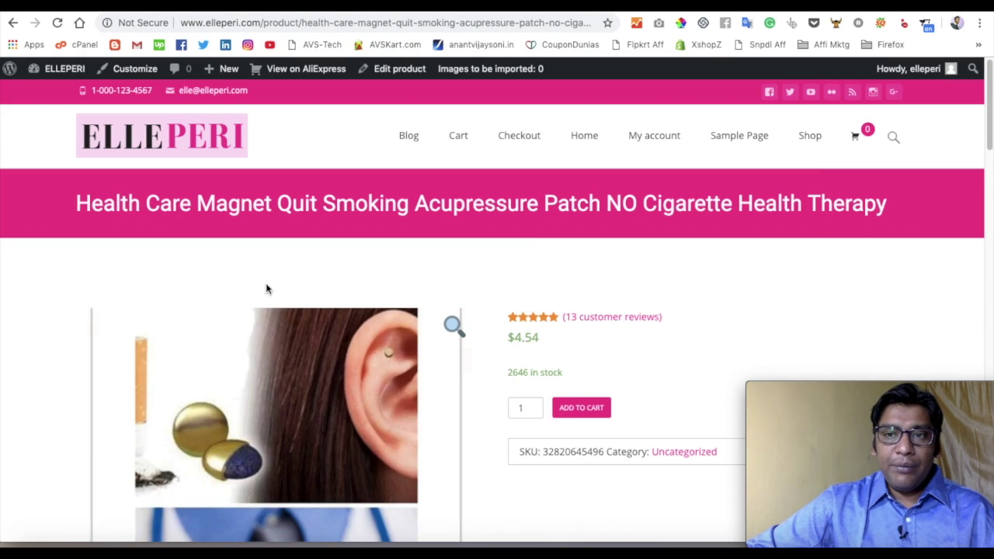
click(809, 138)
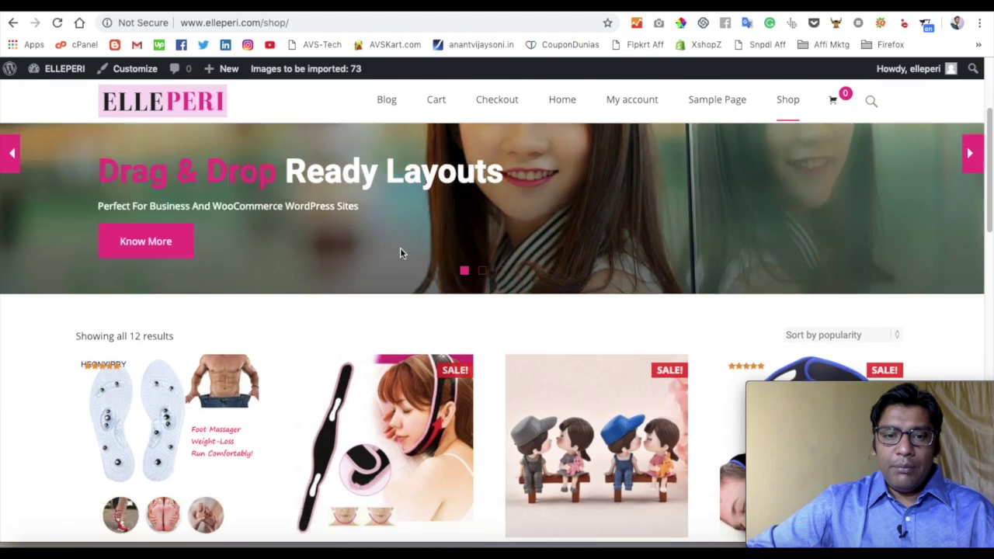
scroll(400, 247, down, 3)
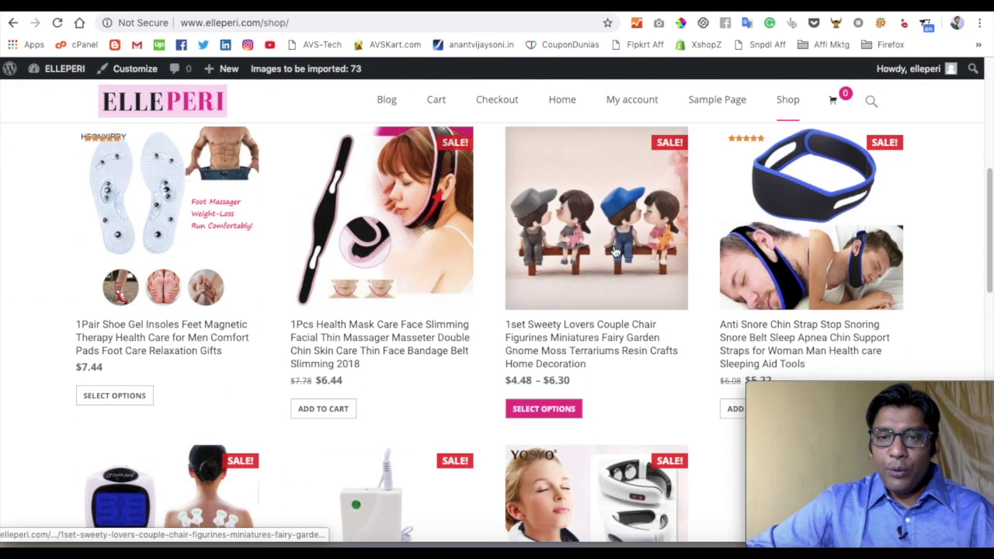
scroll(600, 264, down, 3)
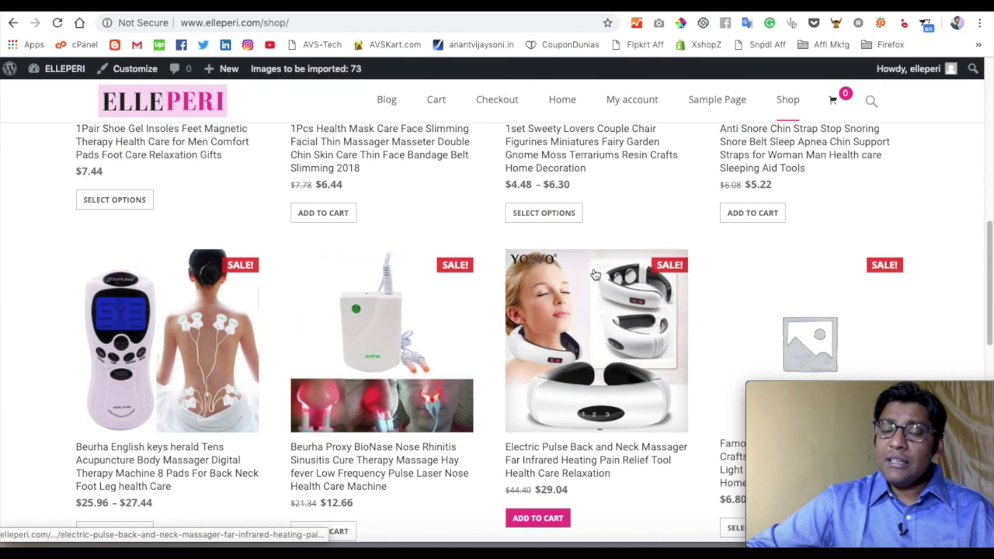